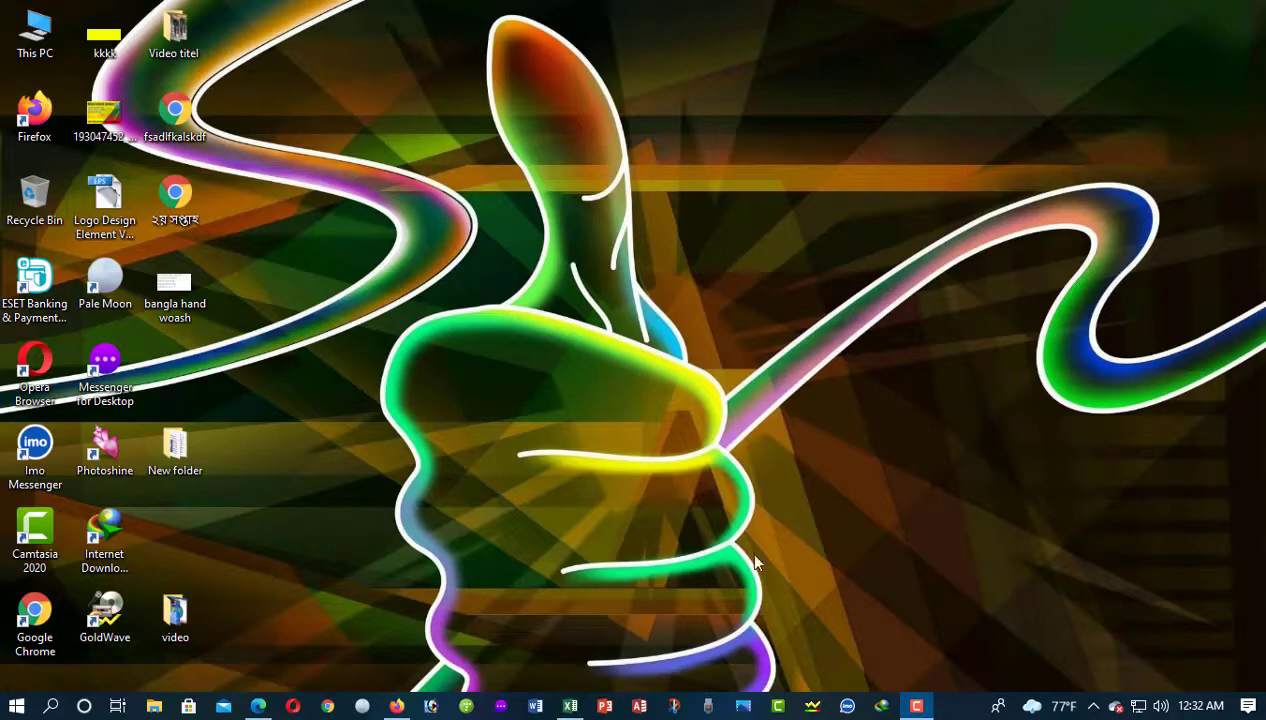
Step: Start a new blank Excel workbook and select cell E7
click(570, 706)
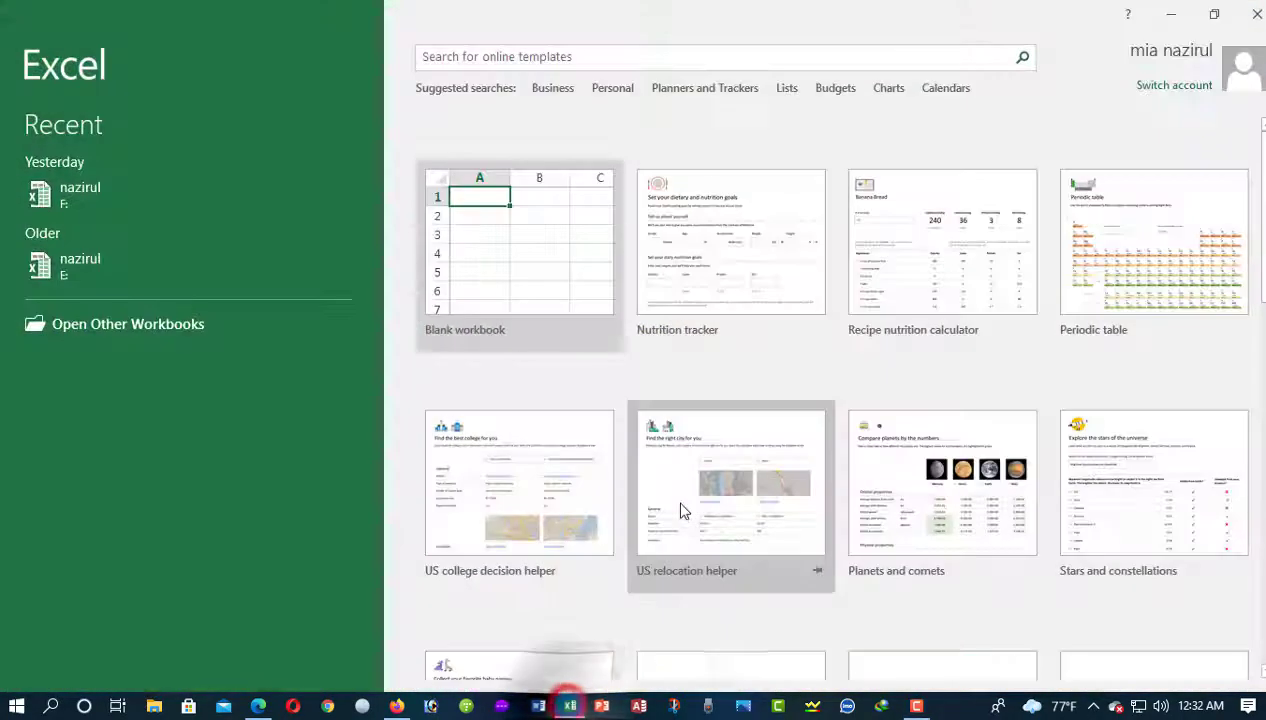
click(520, 240)
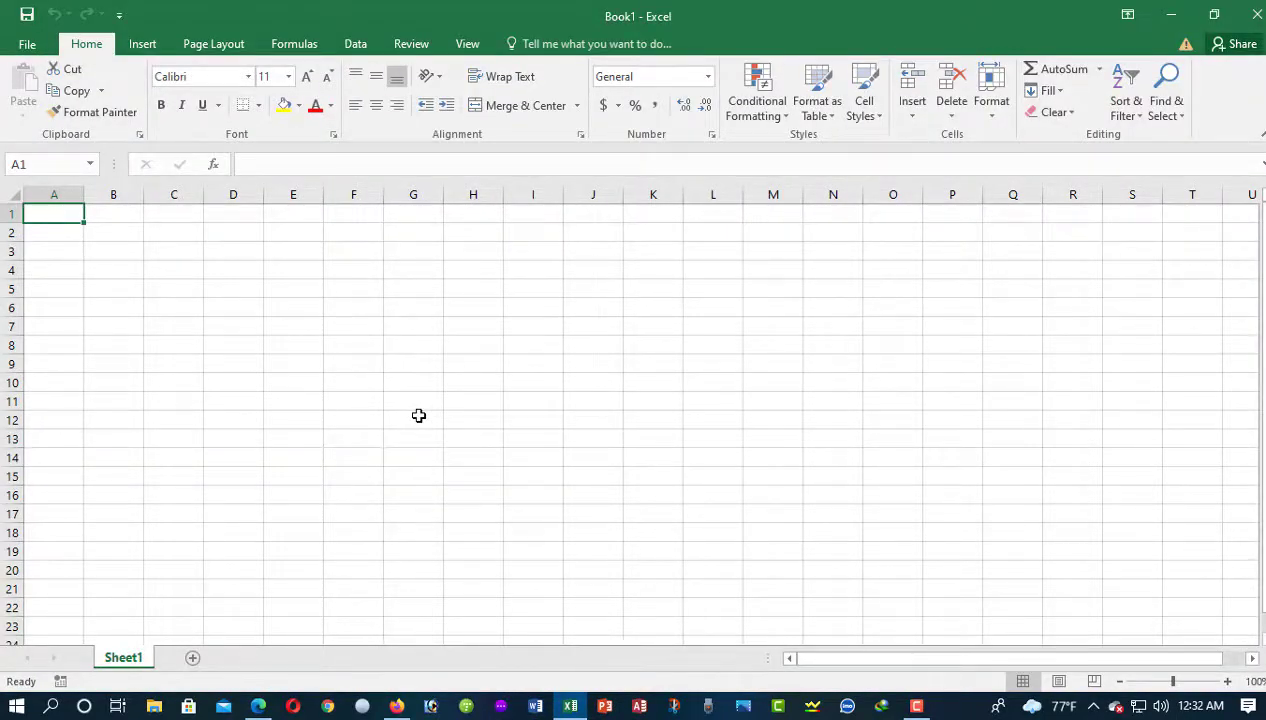
click(311, 323)
Step: Enter 5645, 456, 4563, 4563 and 12 down cells E7 to E11
text(5645)
key(Return)
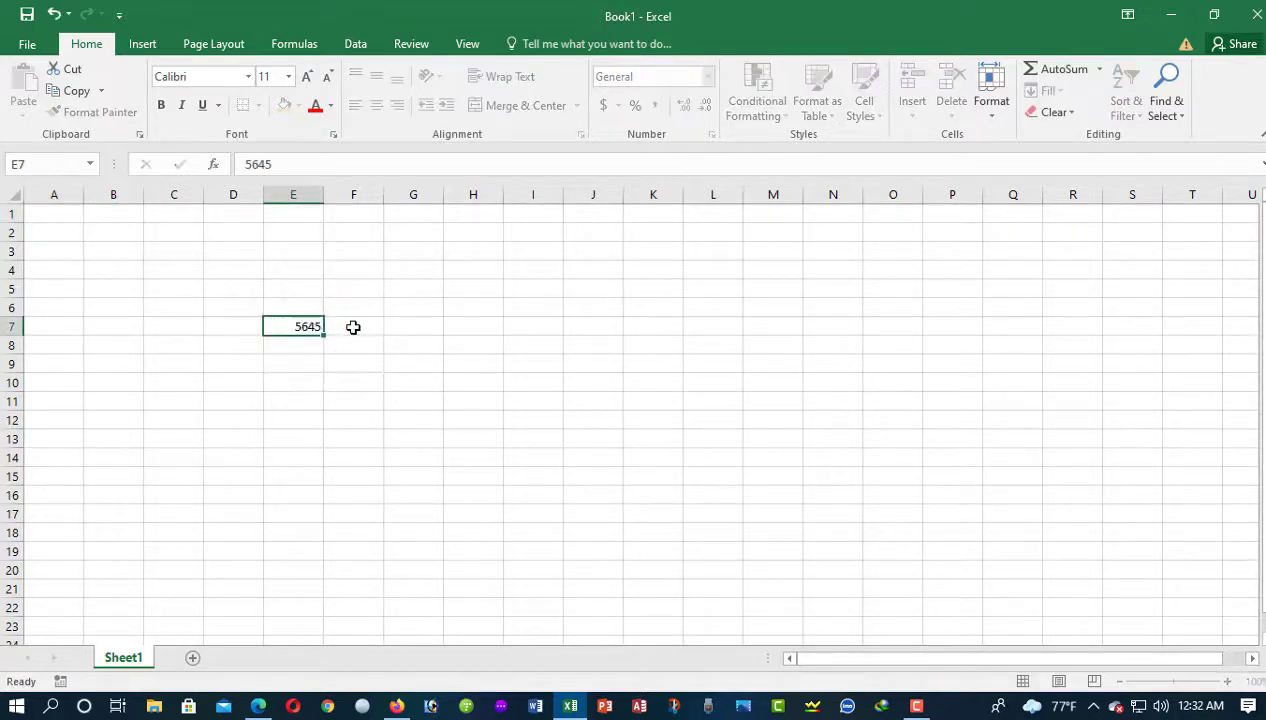
text(456)
key(Return)
text(4563)
key(Return)
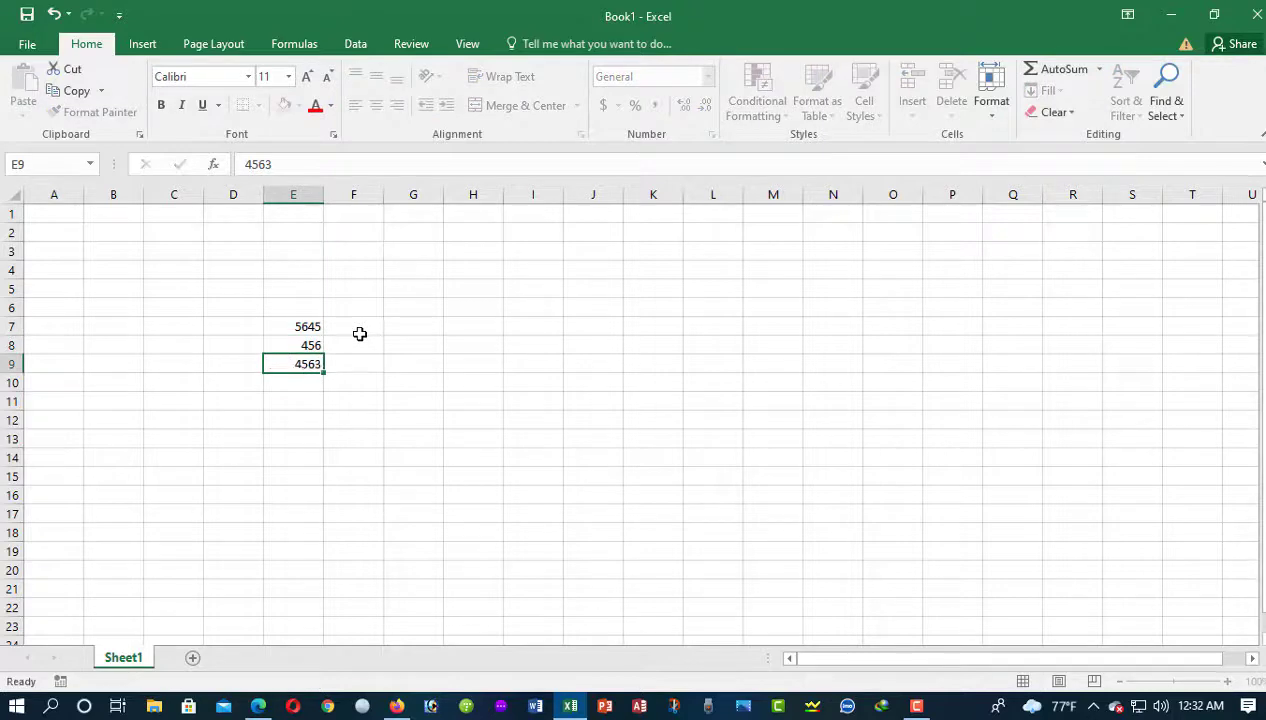
text(456345)
key(BackSpace)
key(BackSpace)
key(Return)
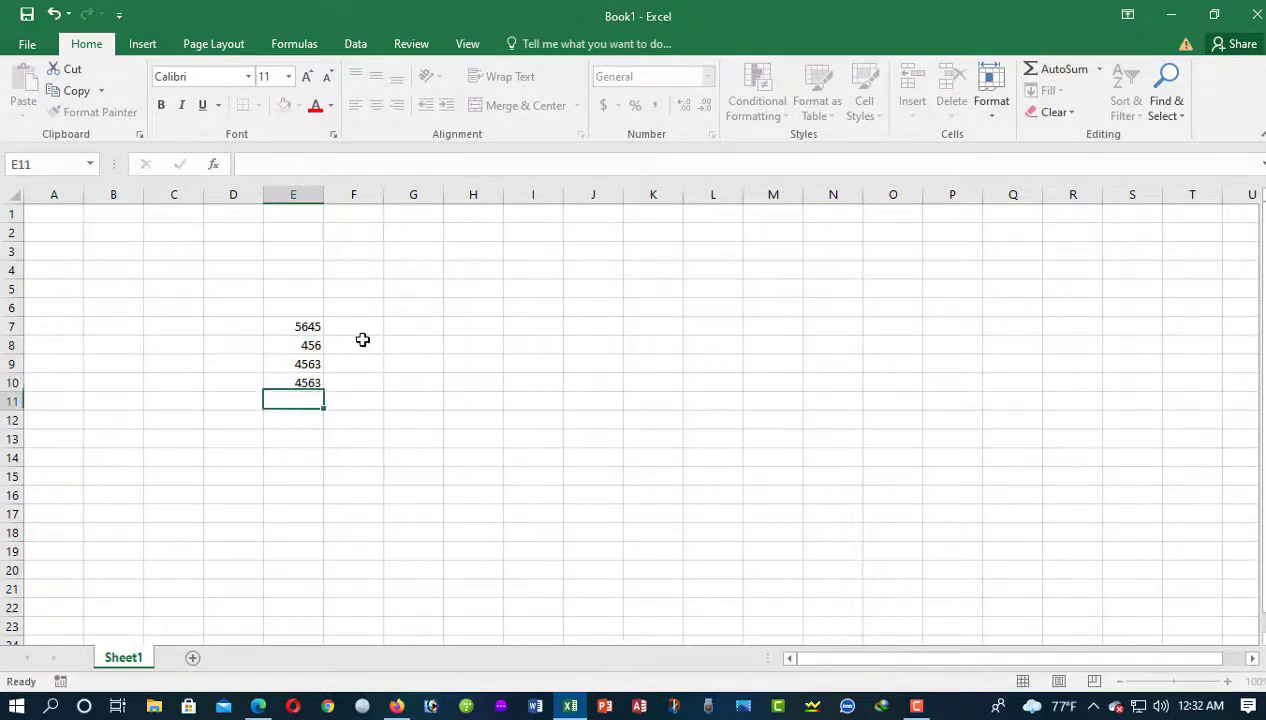
text(12)
key(Return)
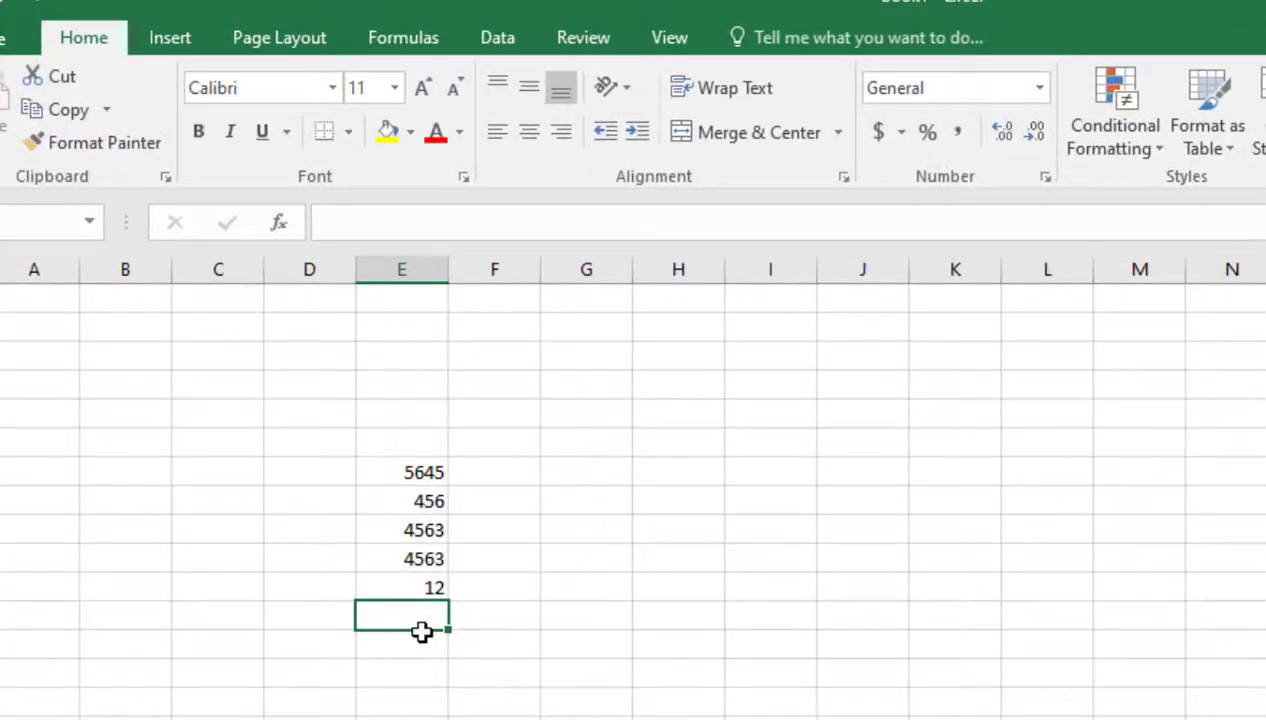
Step: Enter =SUM(E7:E11) in E12 to total the five numbers
text(=)
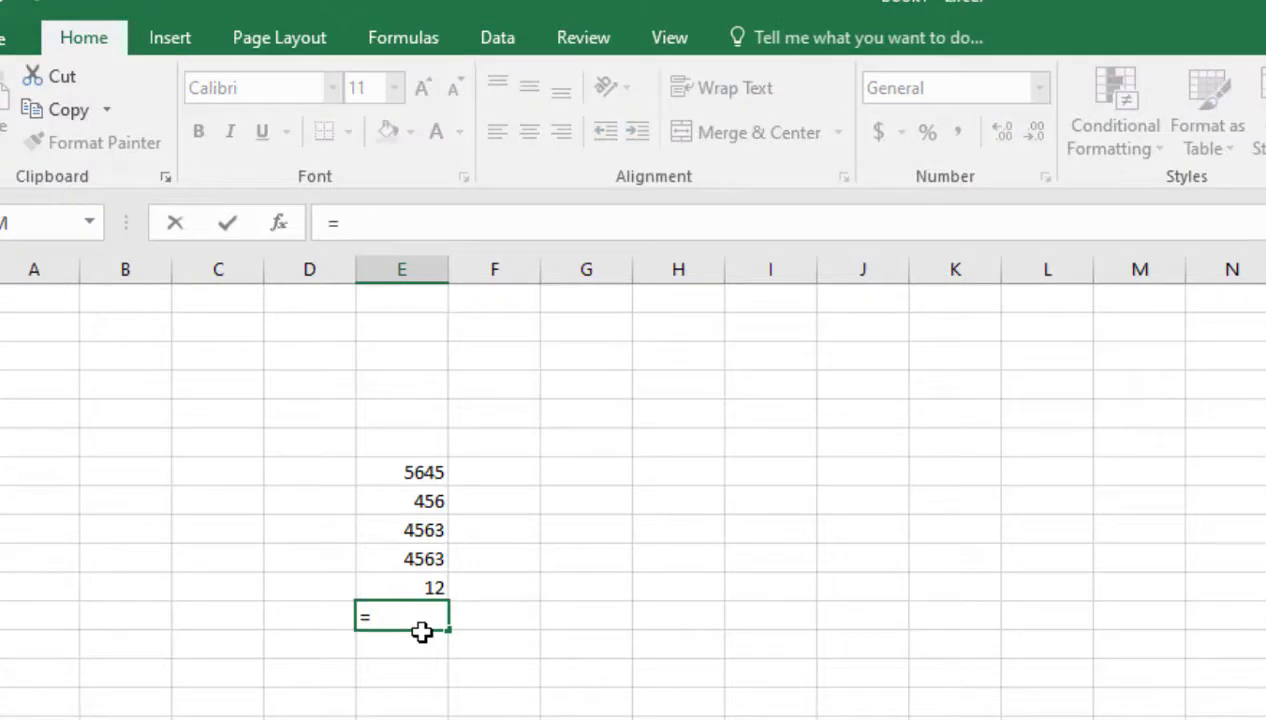
text(sum)
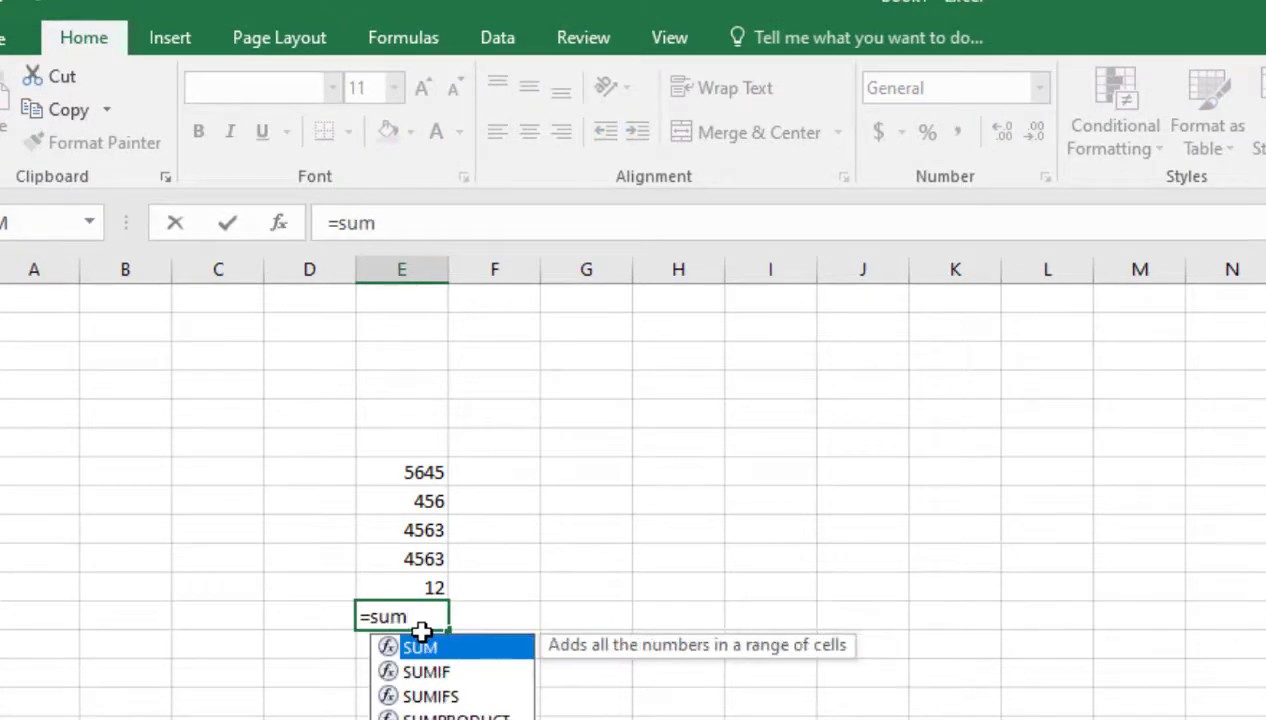
text(()
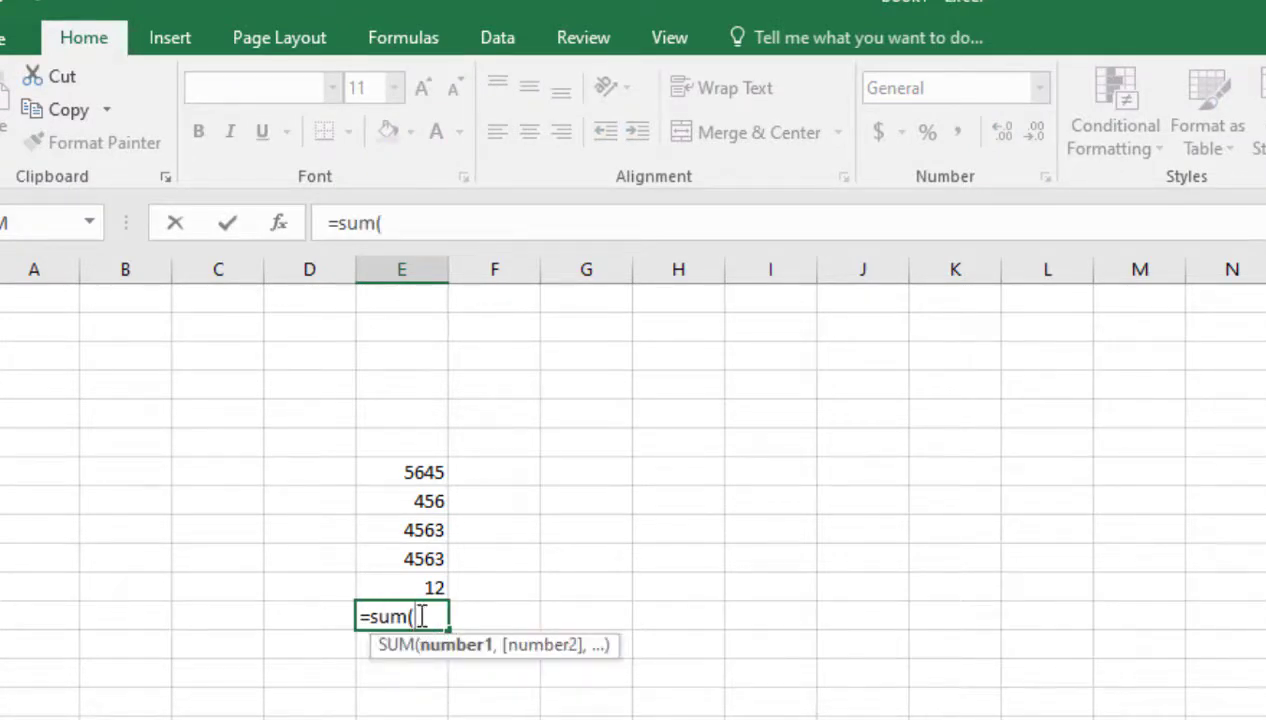
drag(410, 471, 430, 586)
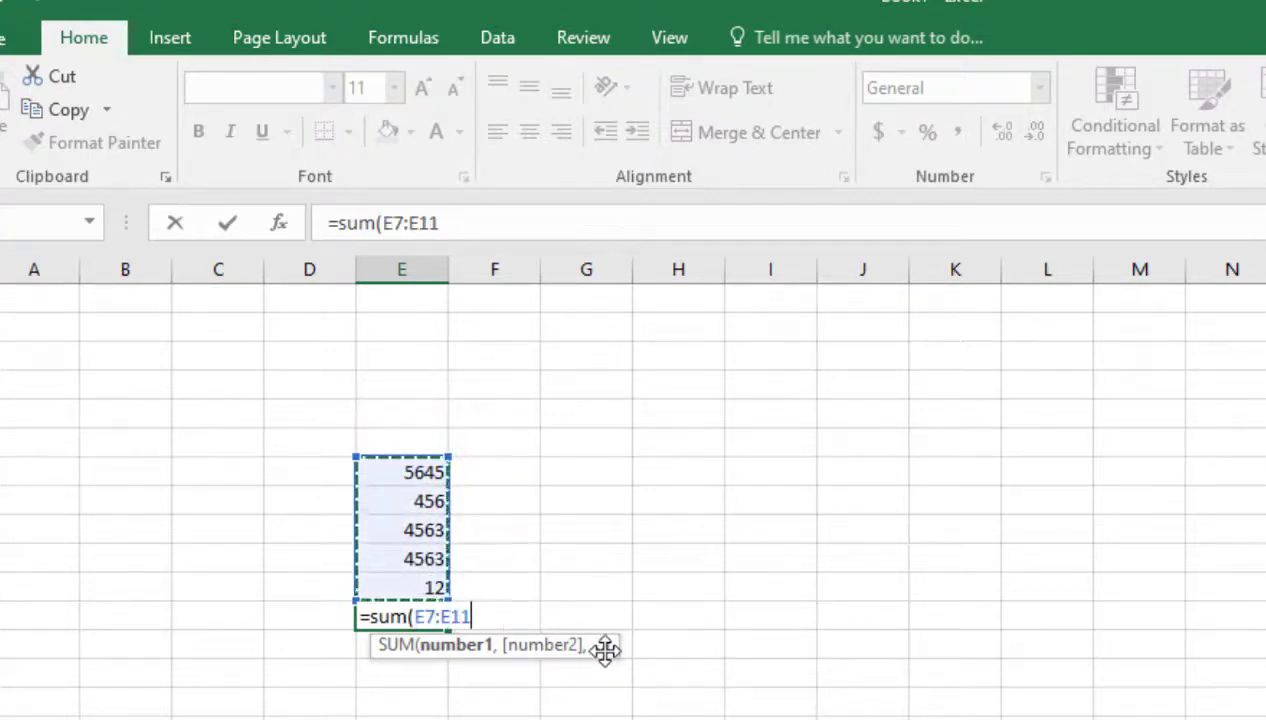
text())
key(Return)
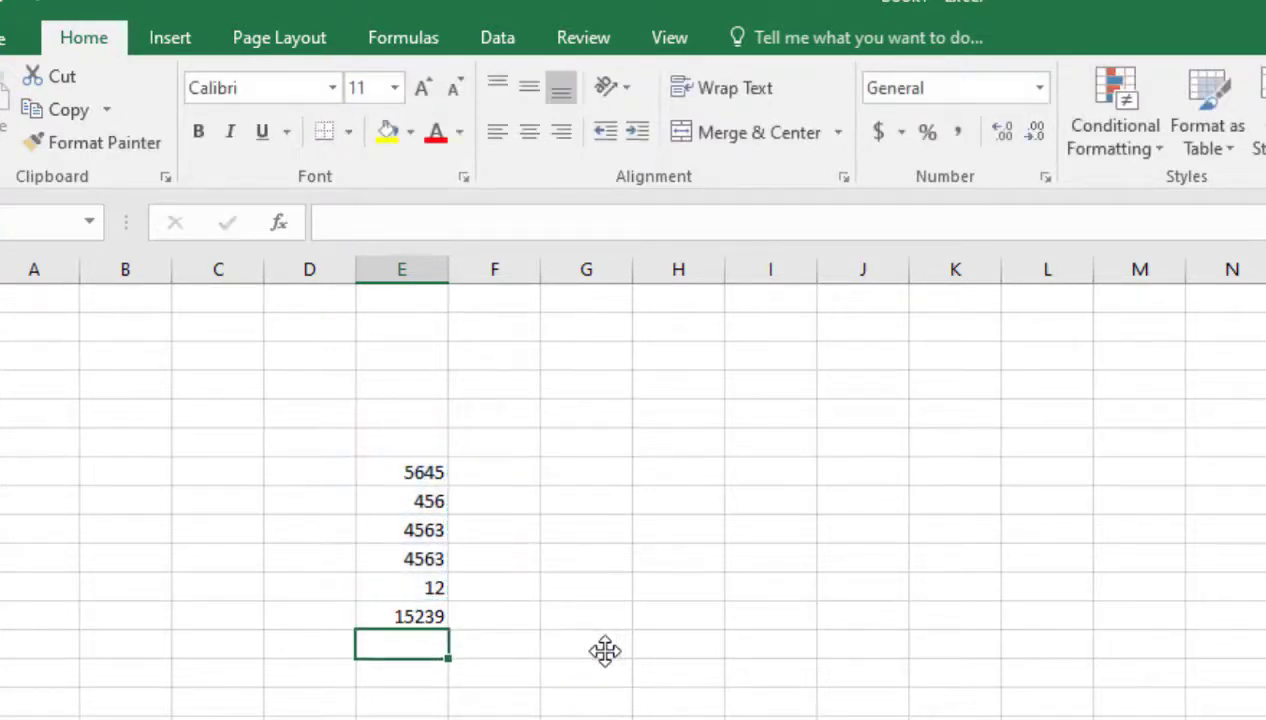
Step: Check the E12 total and discard the stray 'kl' and '56' entries in E13
click(401, 615)
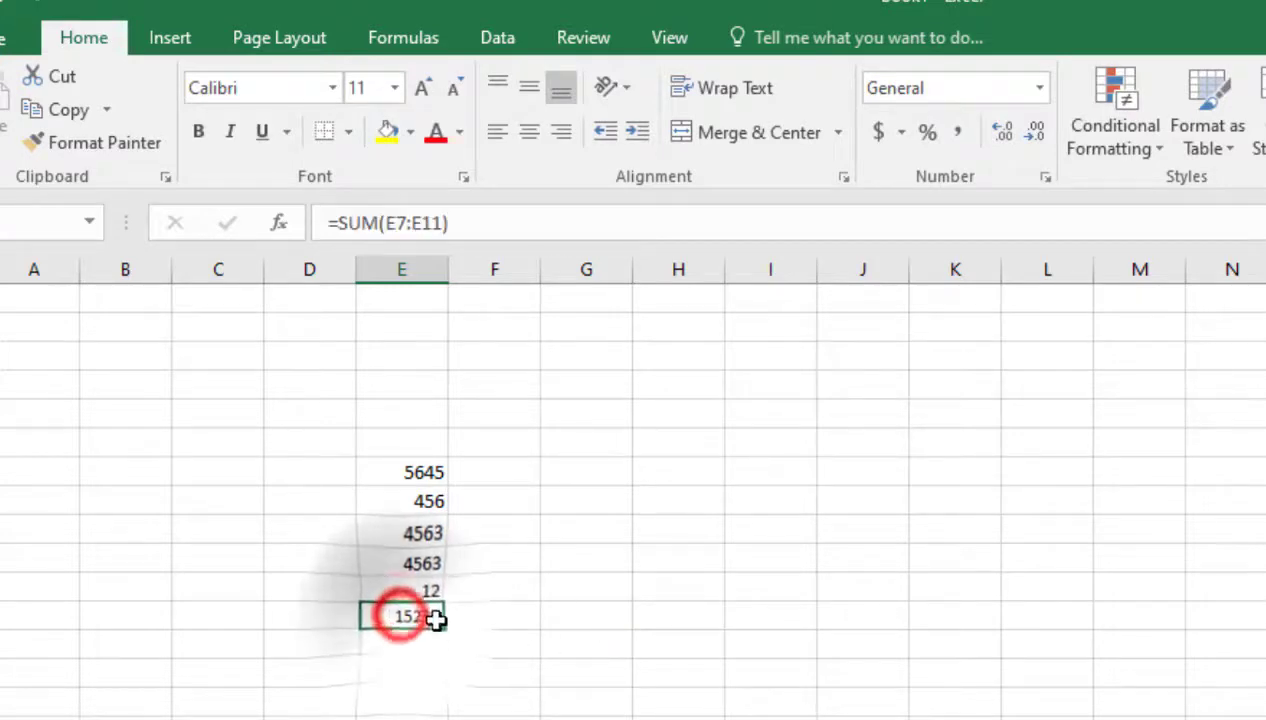
click(415, 645)
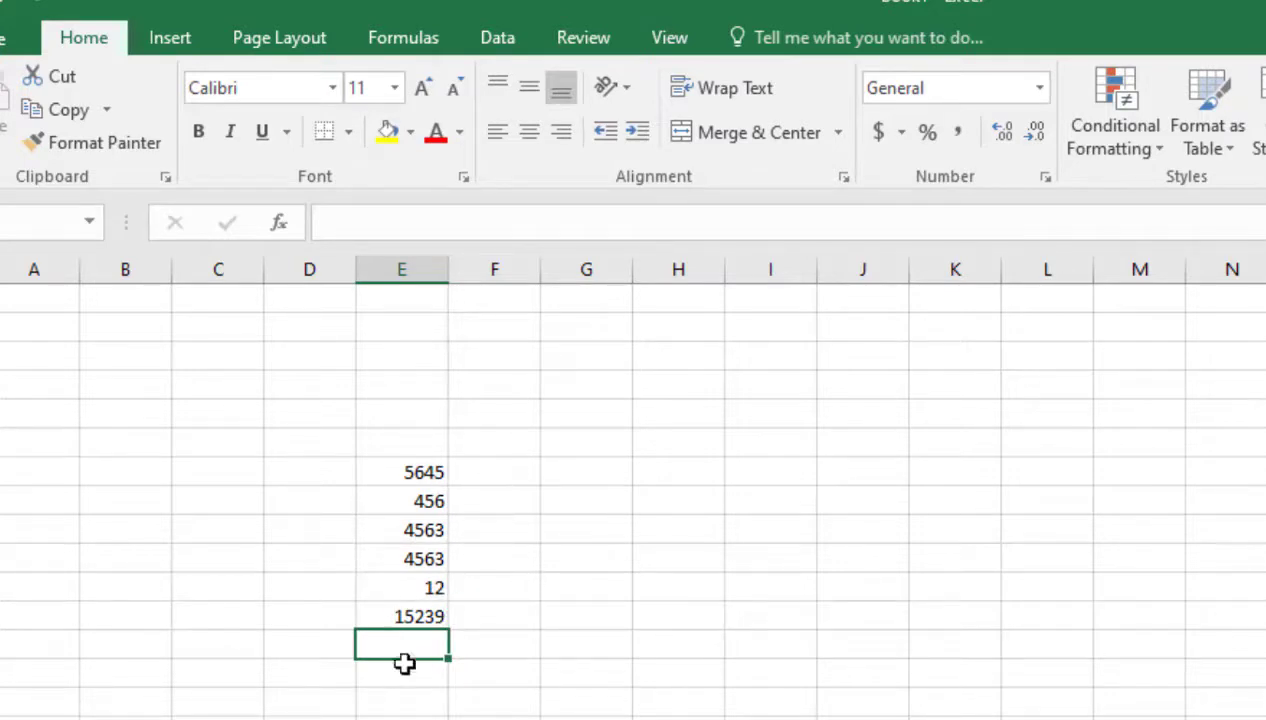
drag(409, 615, 585, 612)
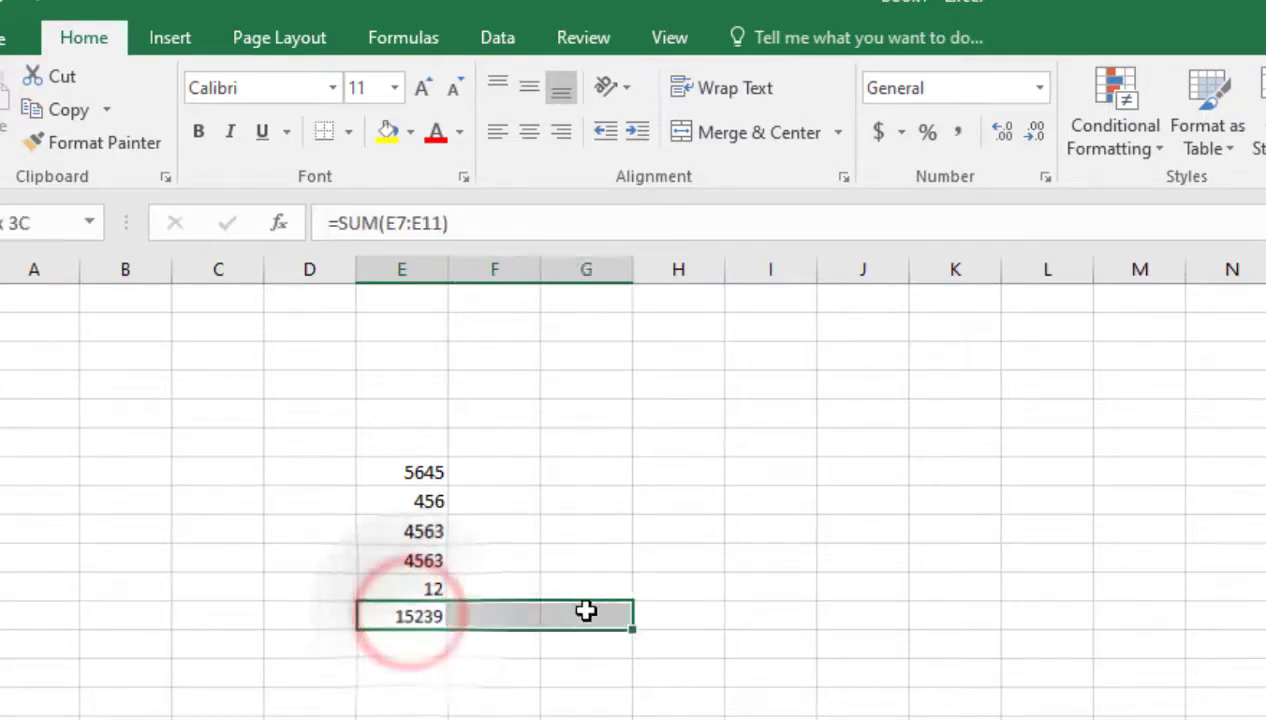
click(415, 620)
click(410, 652)
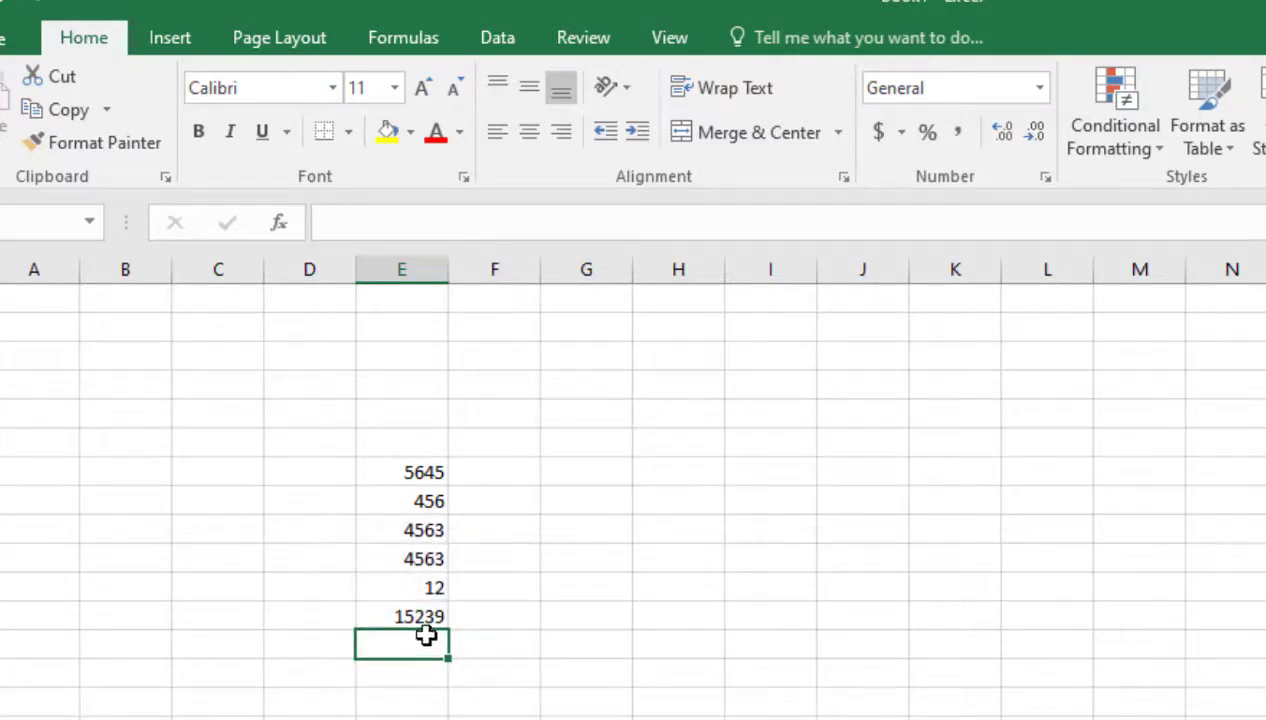
text(kl)
click(440, 643)
key(BackSpace)
key(BackSpace)
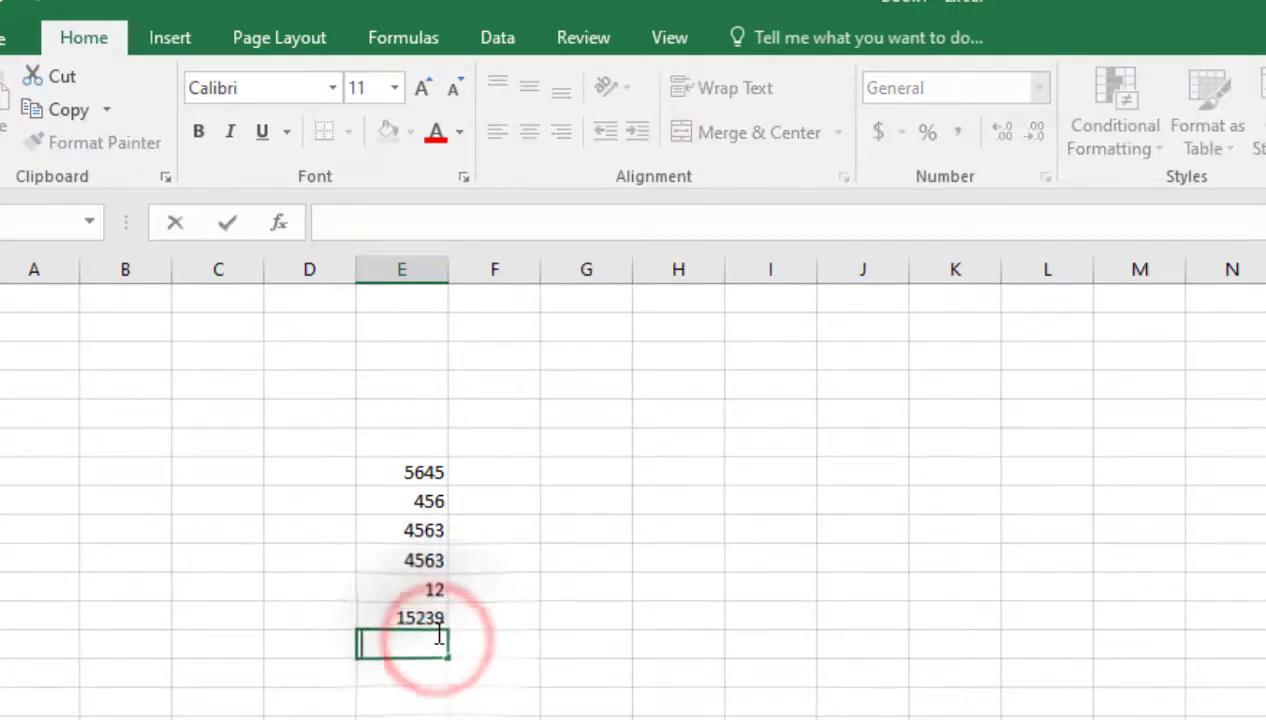
text(56)
key(Escape)
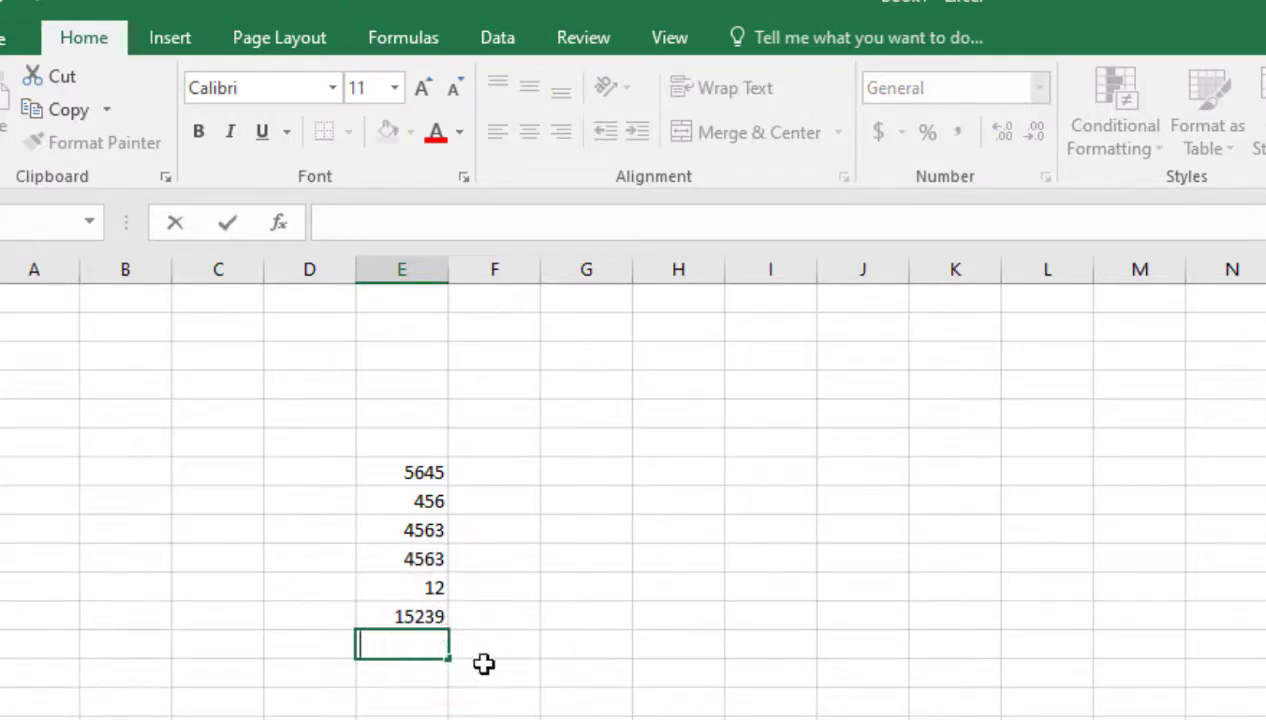
Step: Select a block of cells spanning rows 8–15 across columns D to H
drag(486, 664, 396, 479)
key(F2)
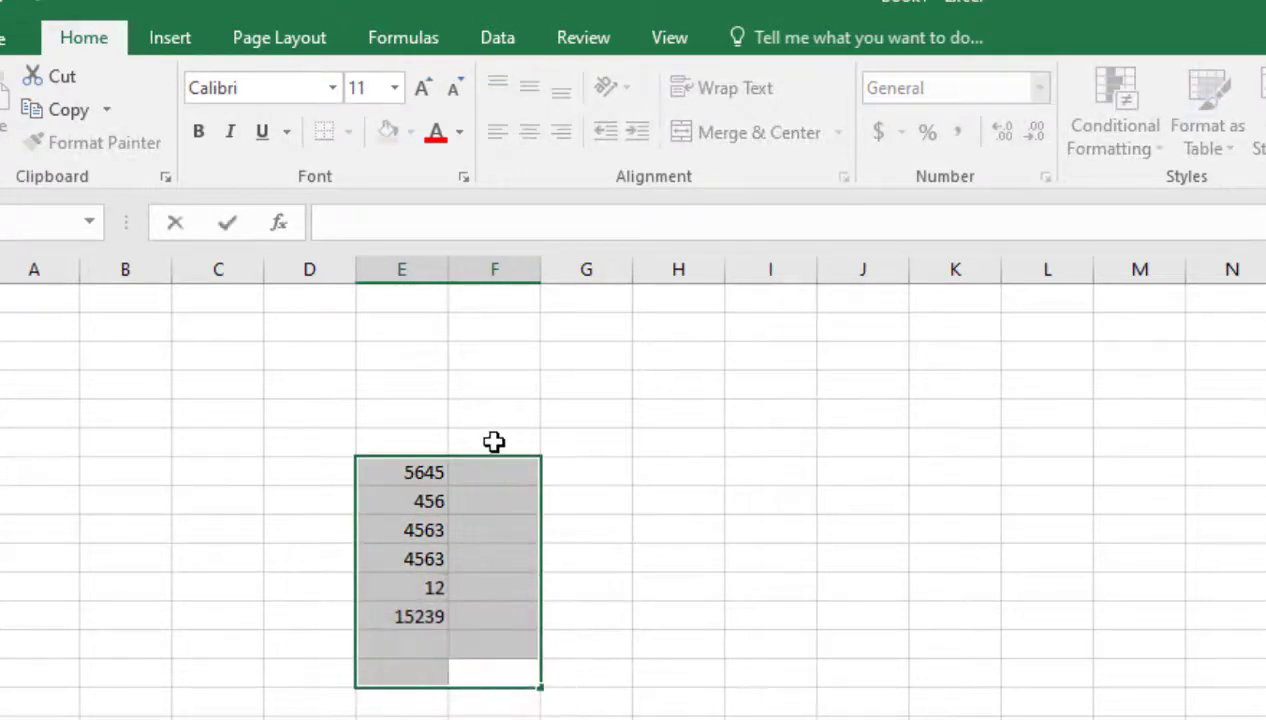
drag(622, 692, 421, 420)
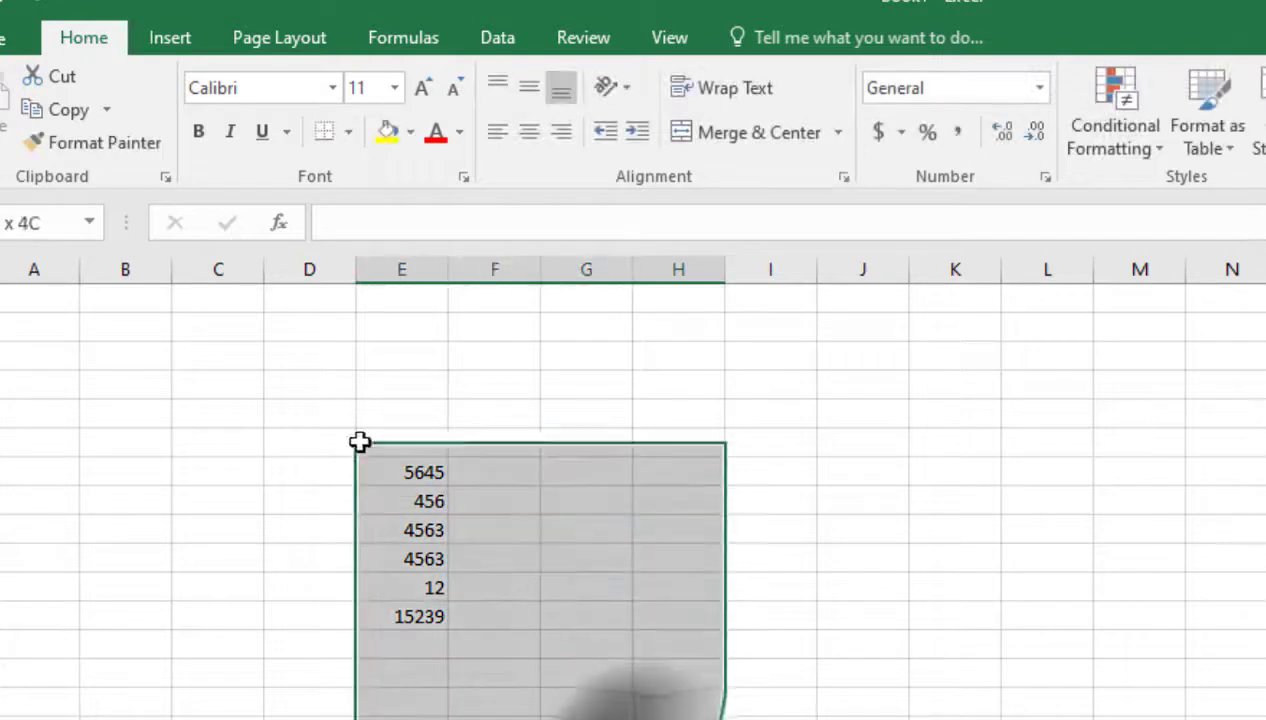
Step: Try typing the sum and max headings, then erase the max text
click(421, 420)
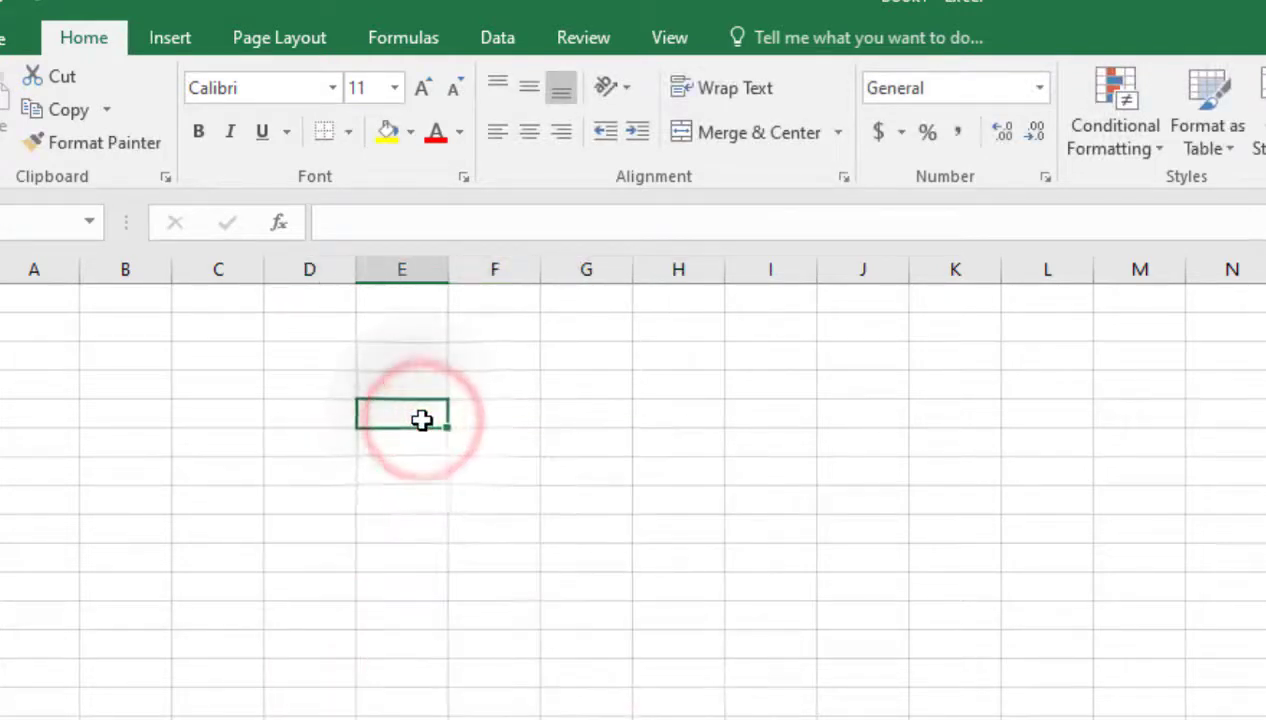
text(sun)
key(BackSpace)
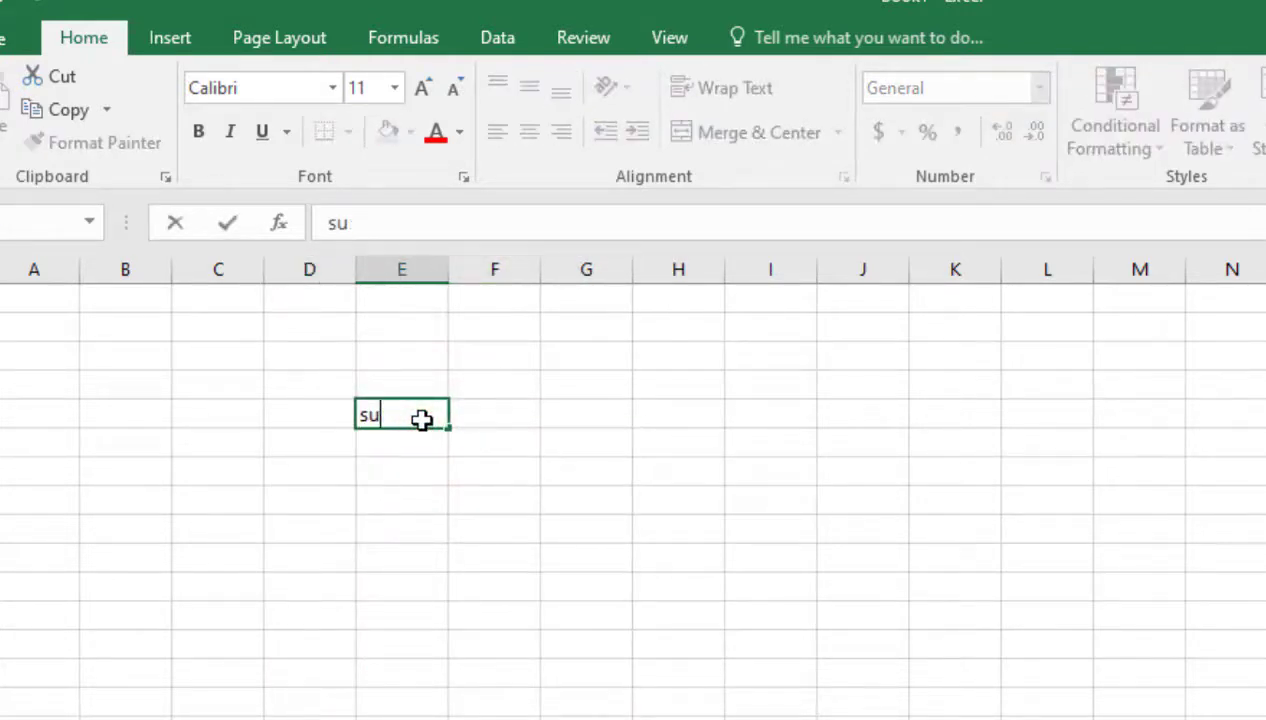
text(m)
key(Tab)
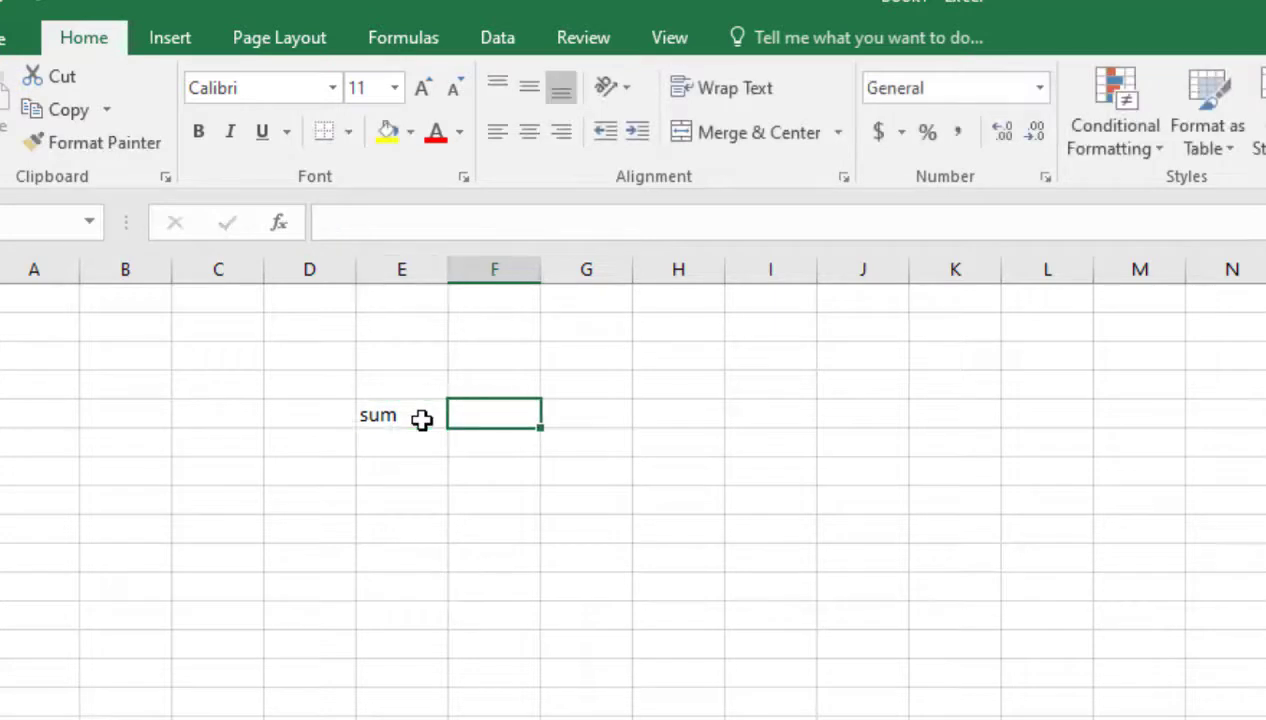
text(maz)
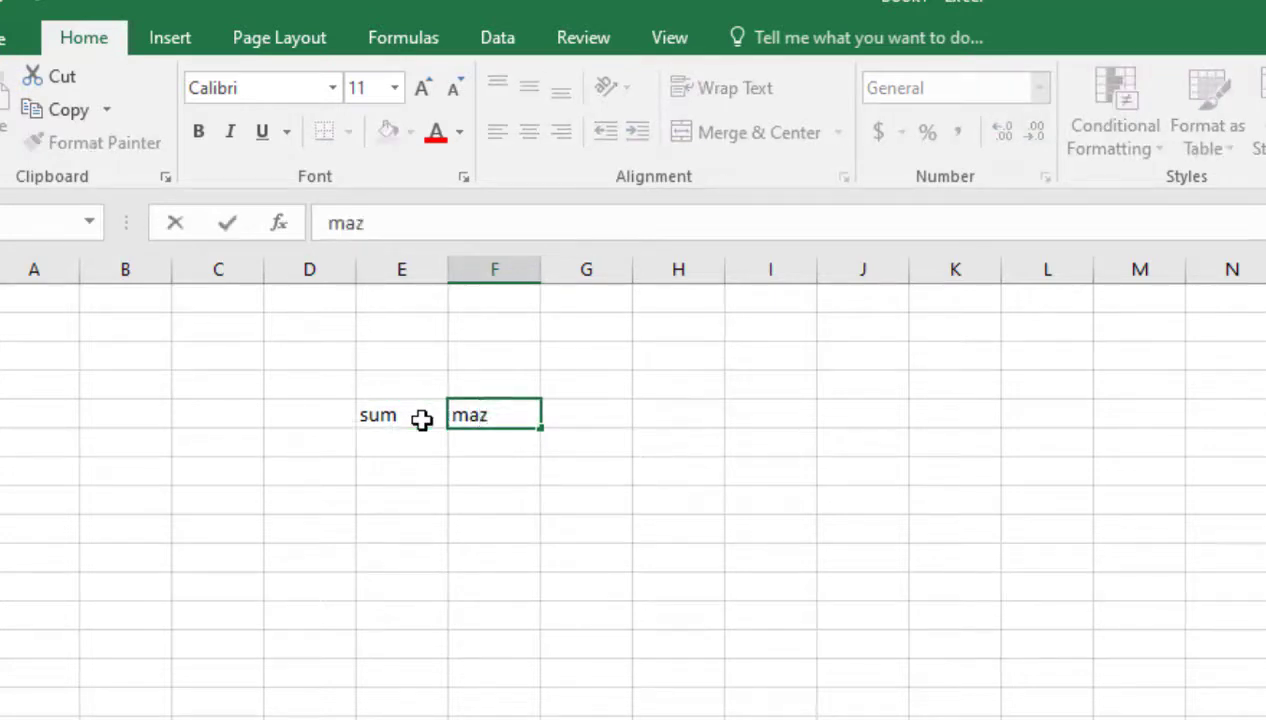
key(BackSpace)
text(x)
key(BackSpace)
key(BackSpace)
key(BackSpace)
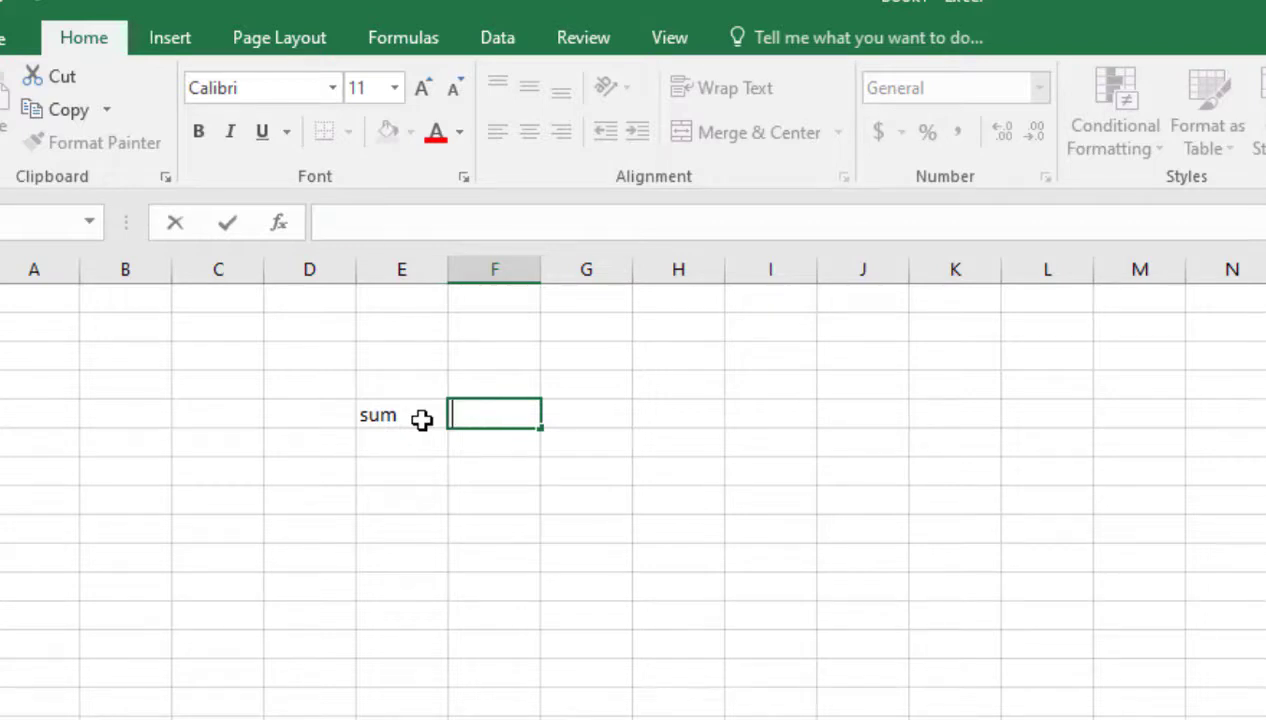
Step: Edit the column E cell and open the font list
click(421, 417)
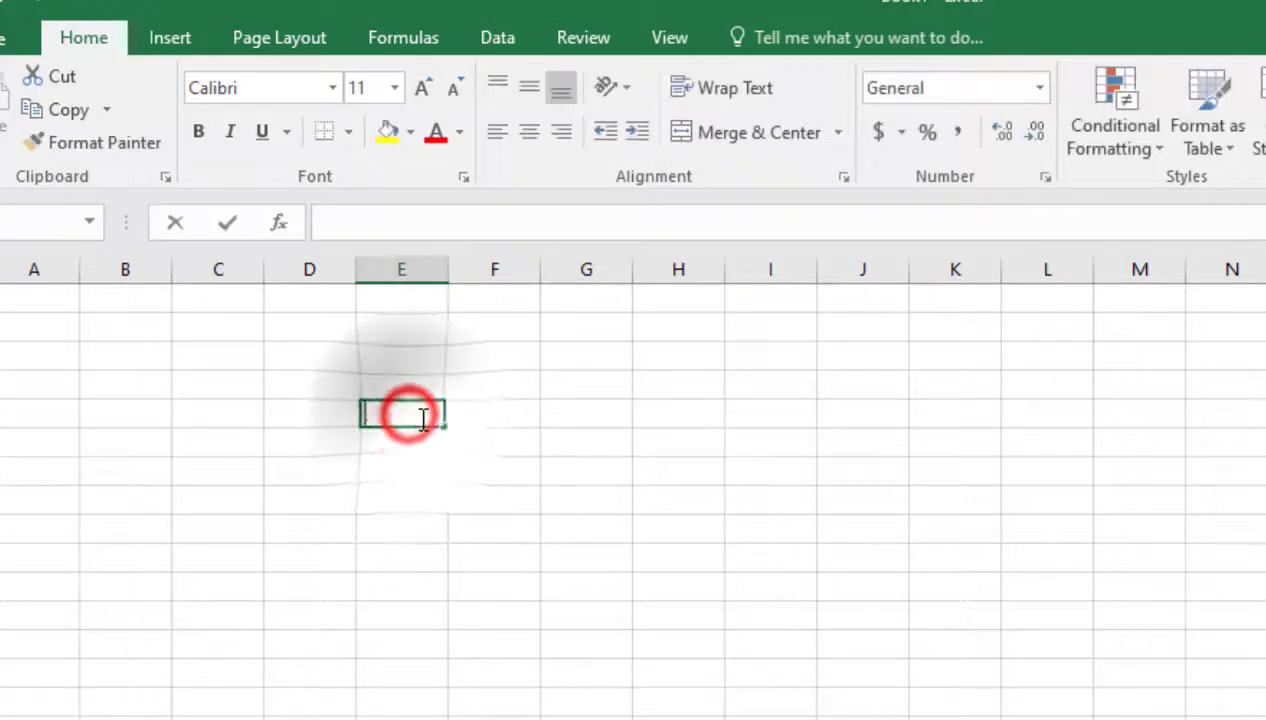
double_click(423, 418)
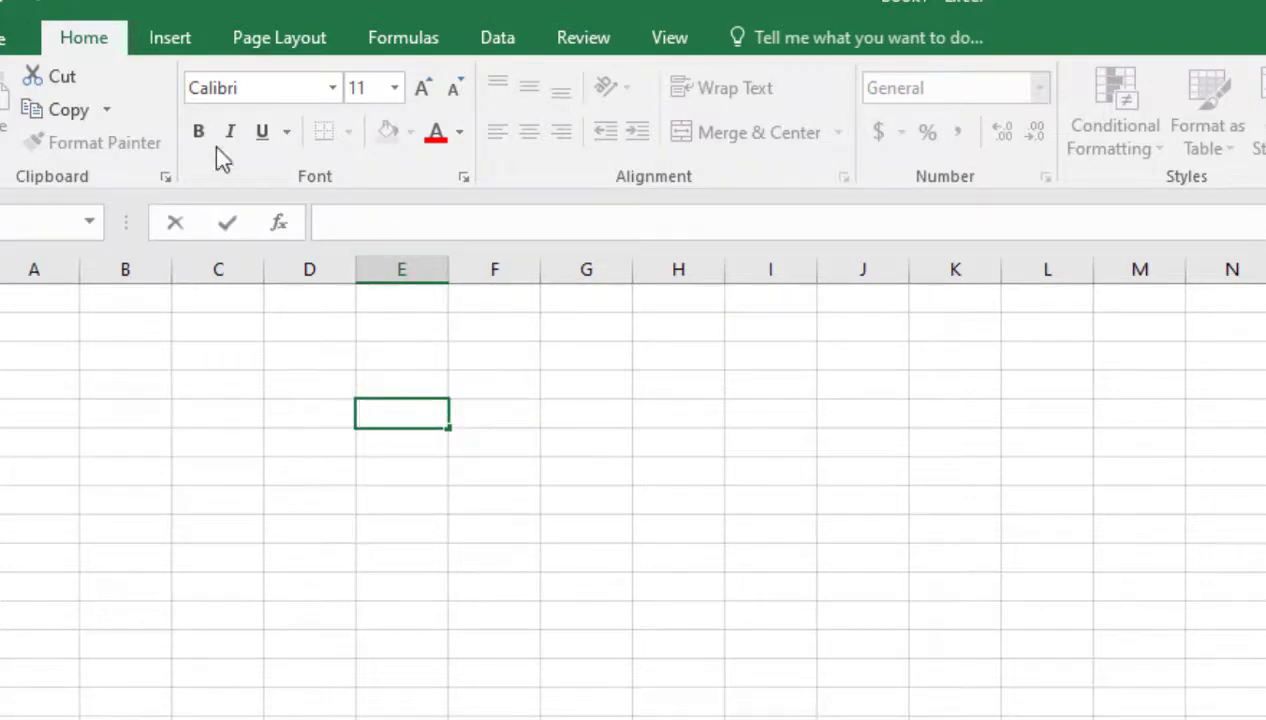
click(330, 88)
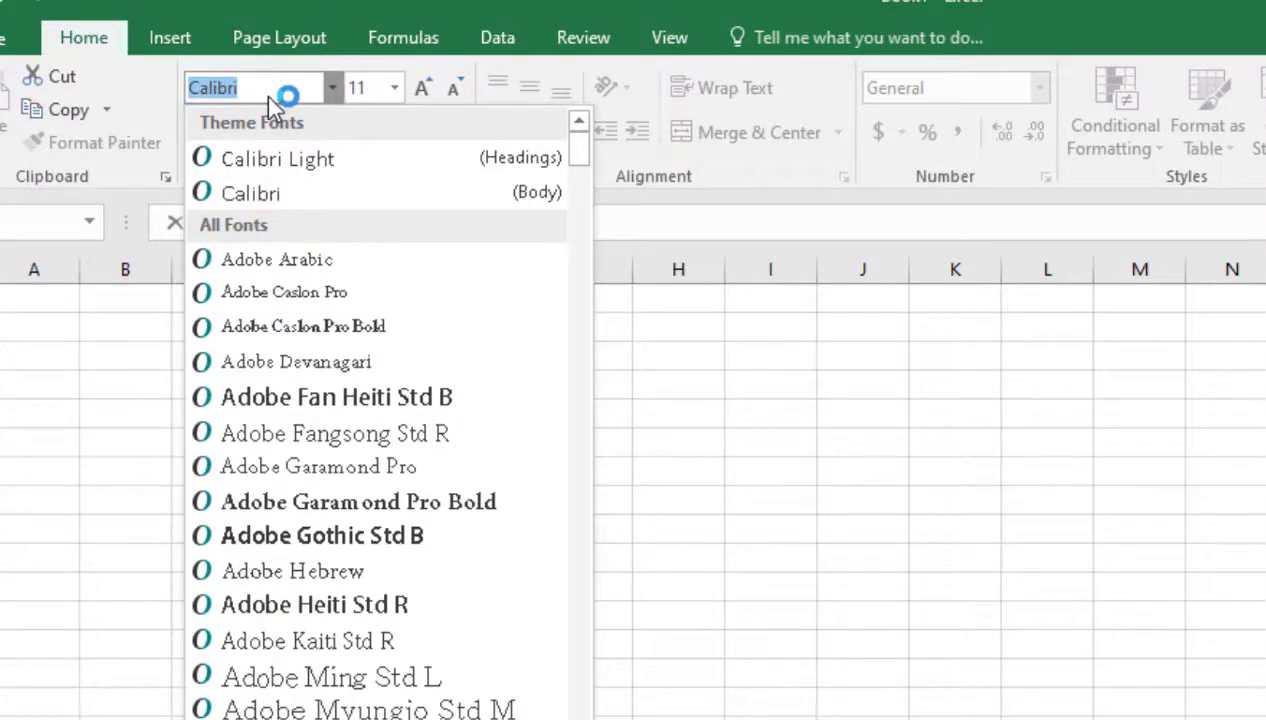
text(SutonnyMJ)
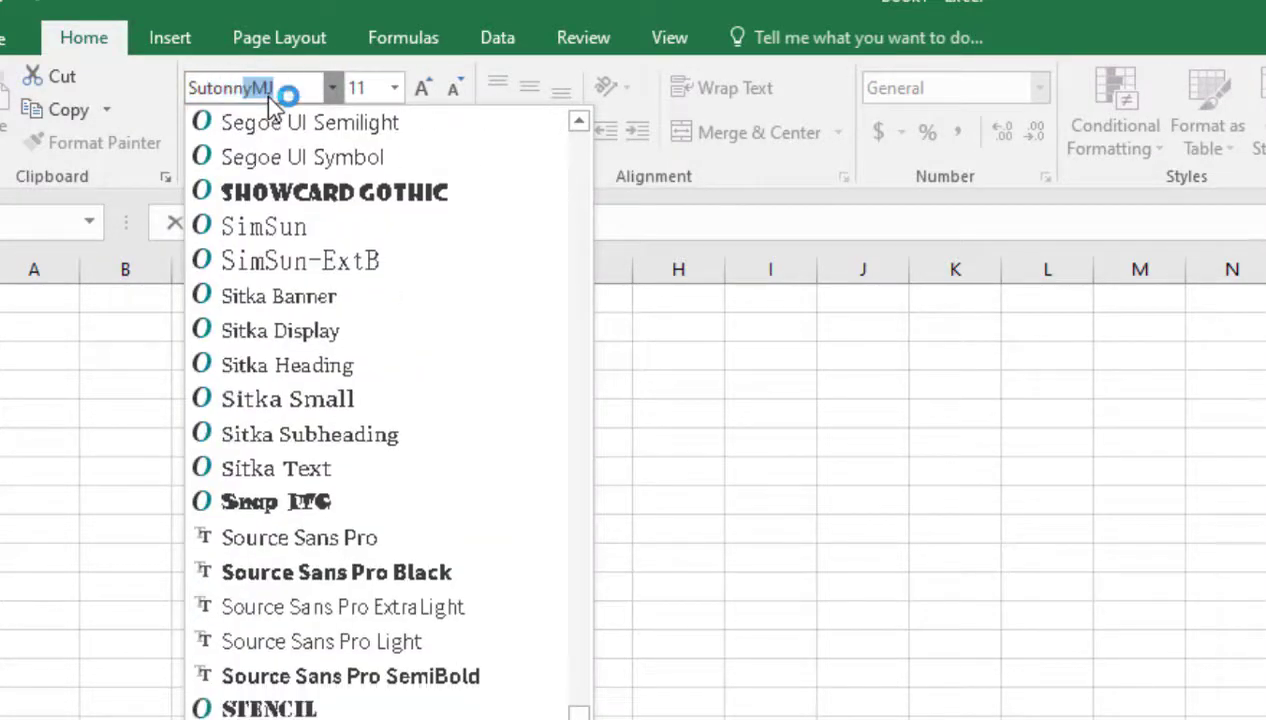
Step: Type the headings sum, max, min and average across columns E to H
click(401, 443)
text(sum)
key(Tab)
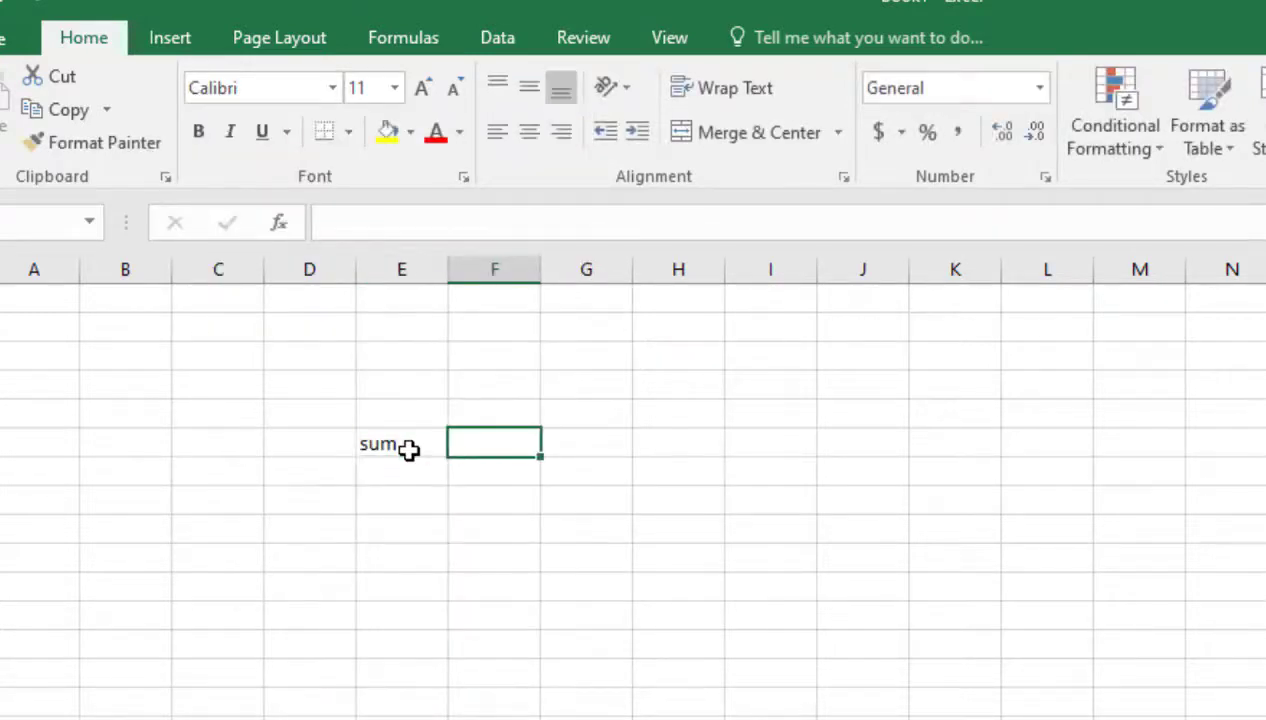
text(max)
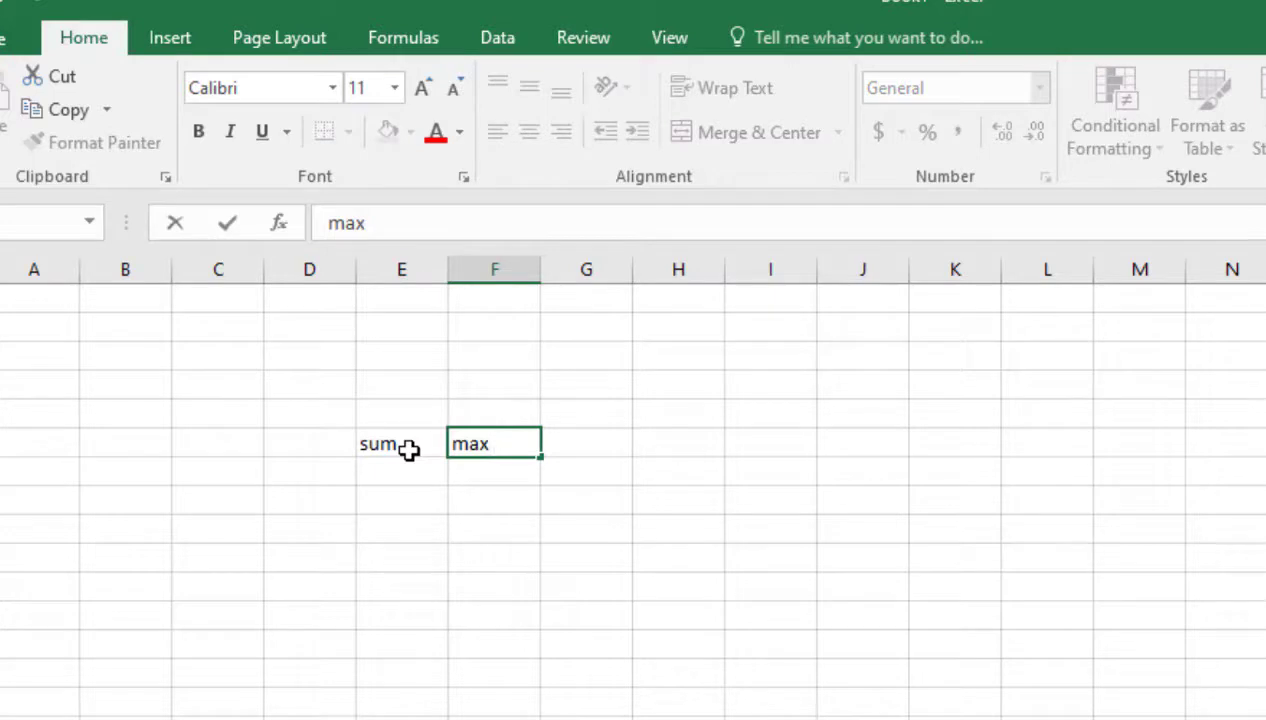
key(Tab)
text(min)
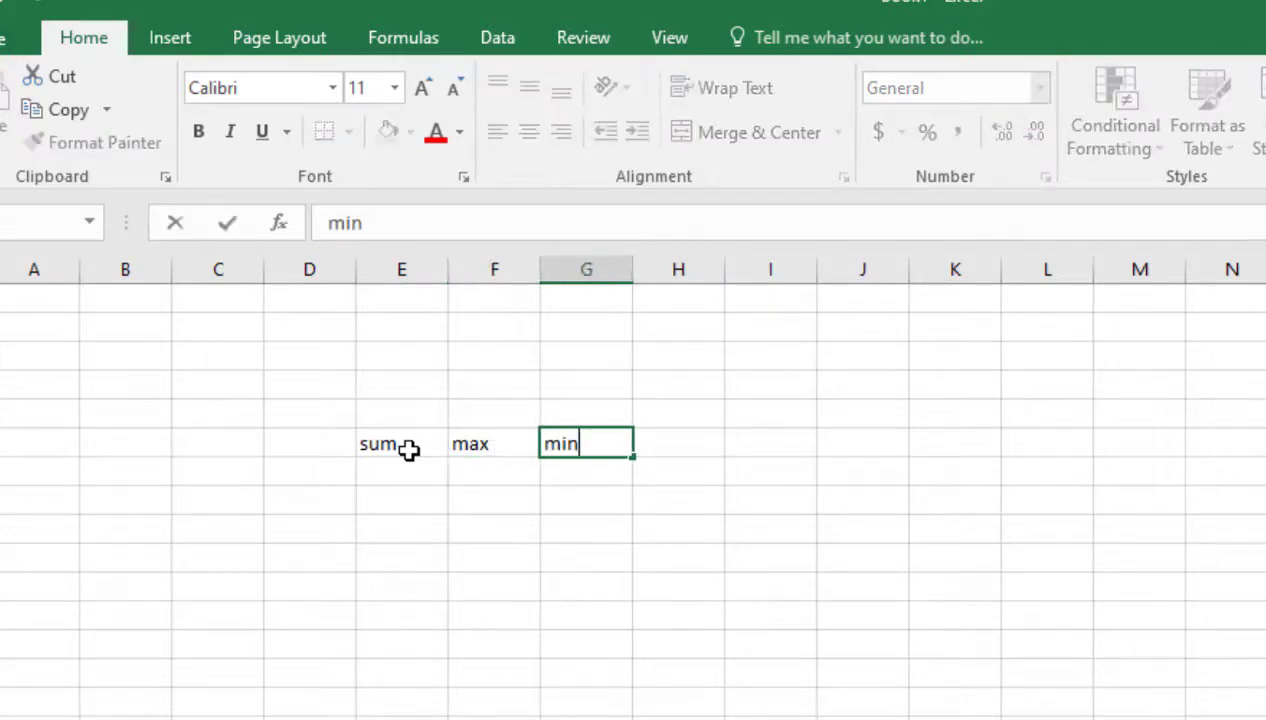
key(Tab)
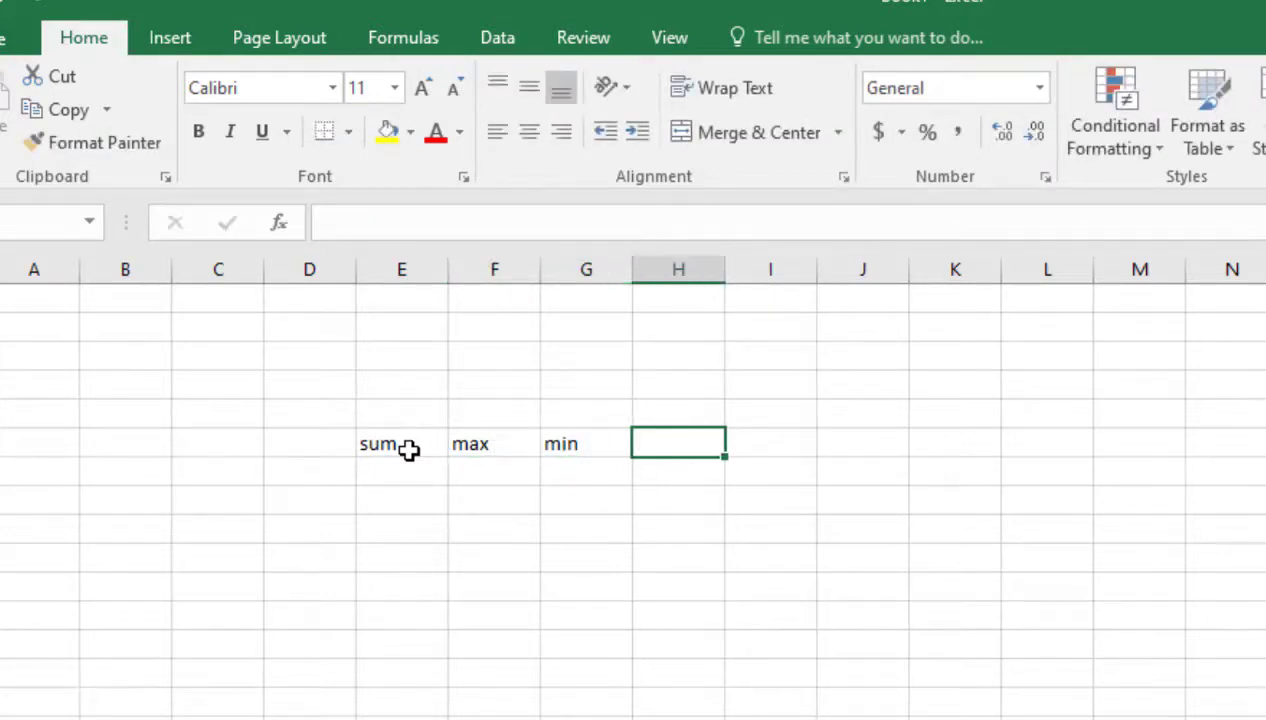
text(a)
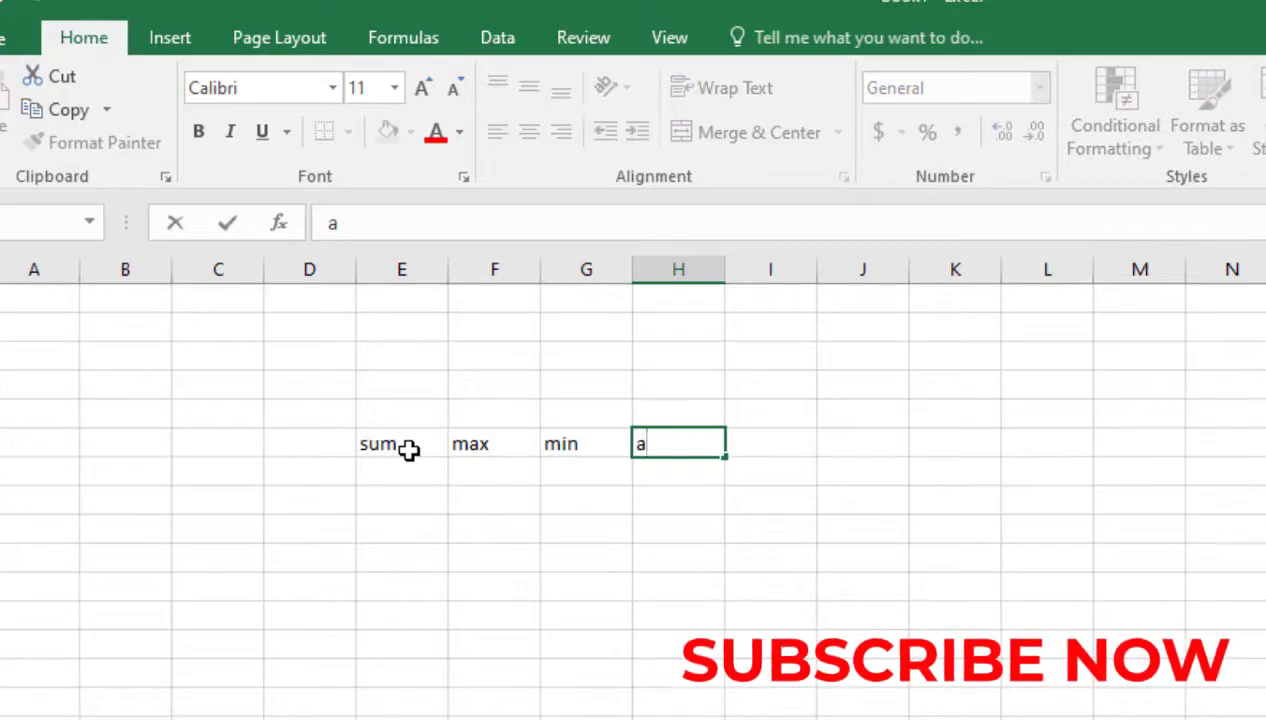
text(ver)
text(age)
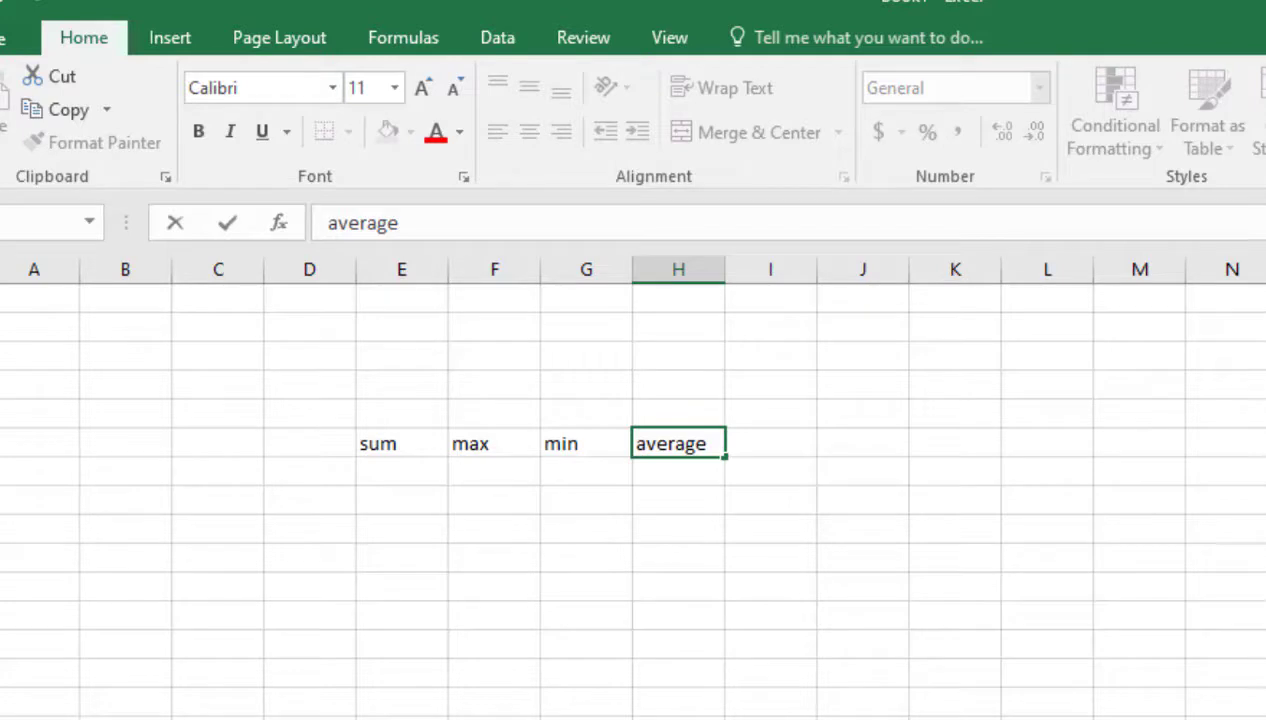
click(627, 555)
click(770, 443)
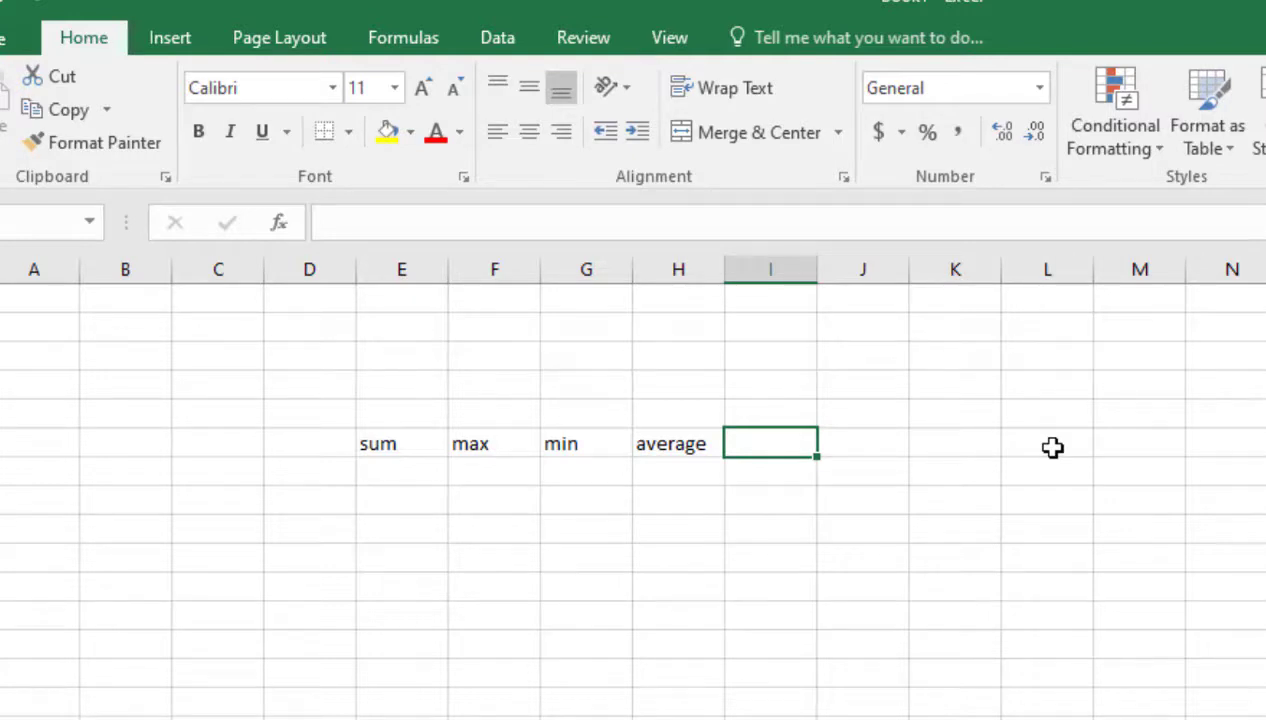
Step: Drag the borders of columns E, F, G and H wider, then widen E again
click(412, 268)
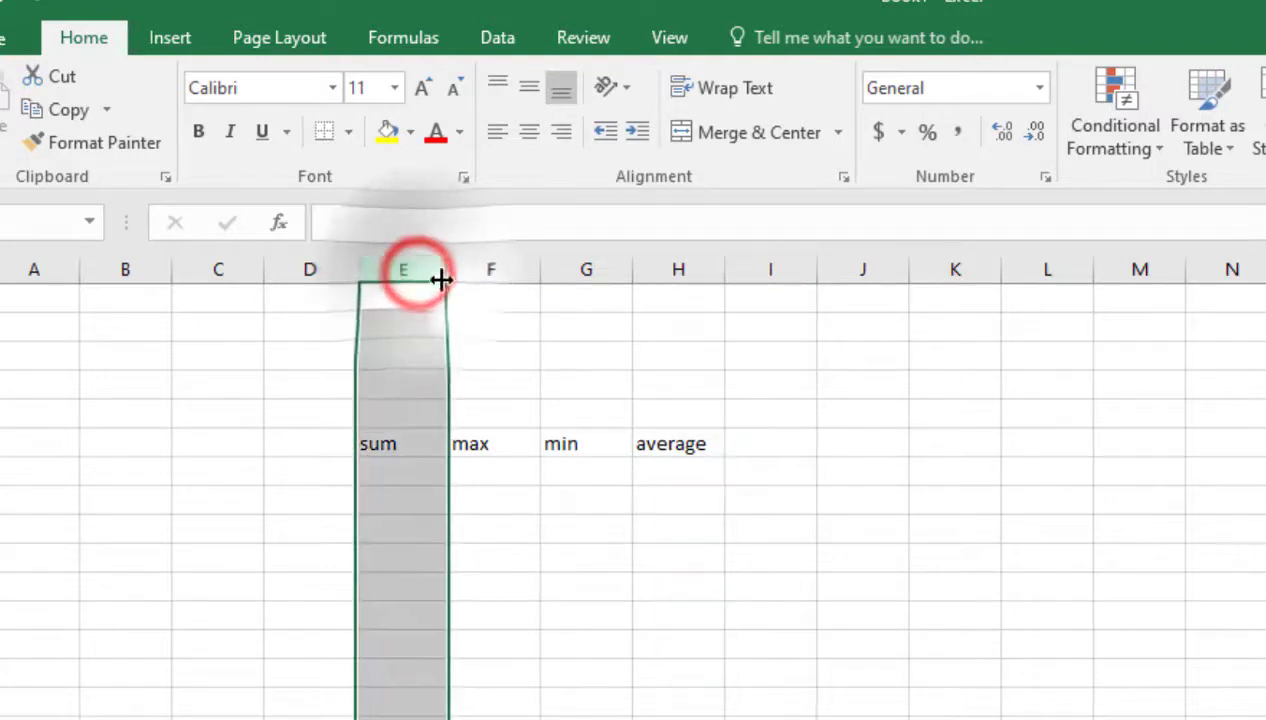
drag(441, 279, 483, 270)
click(556, 270)
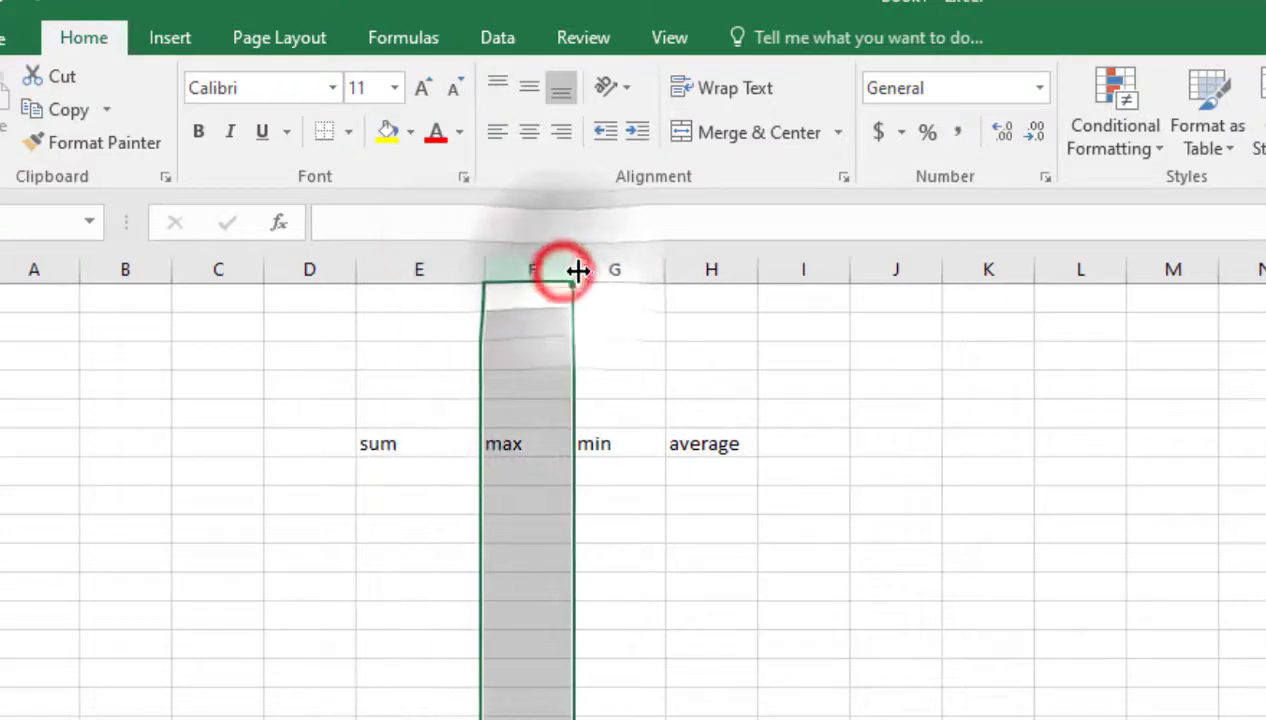
drag(577, 270, 625, 270)
click(680, 270)
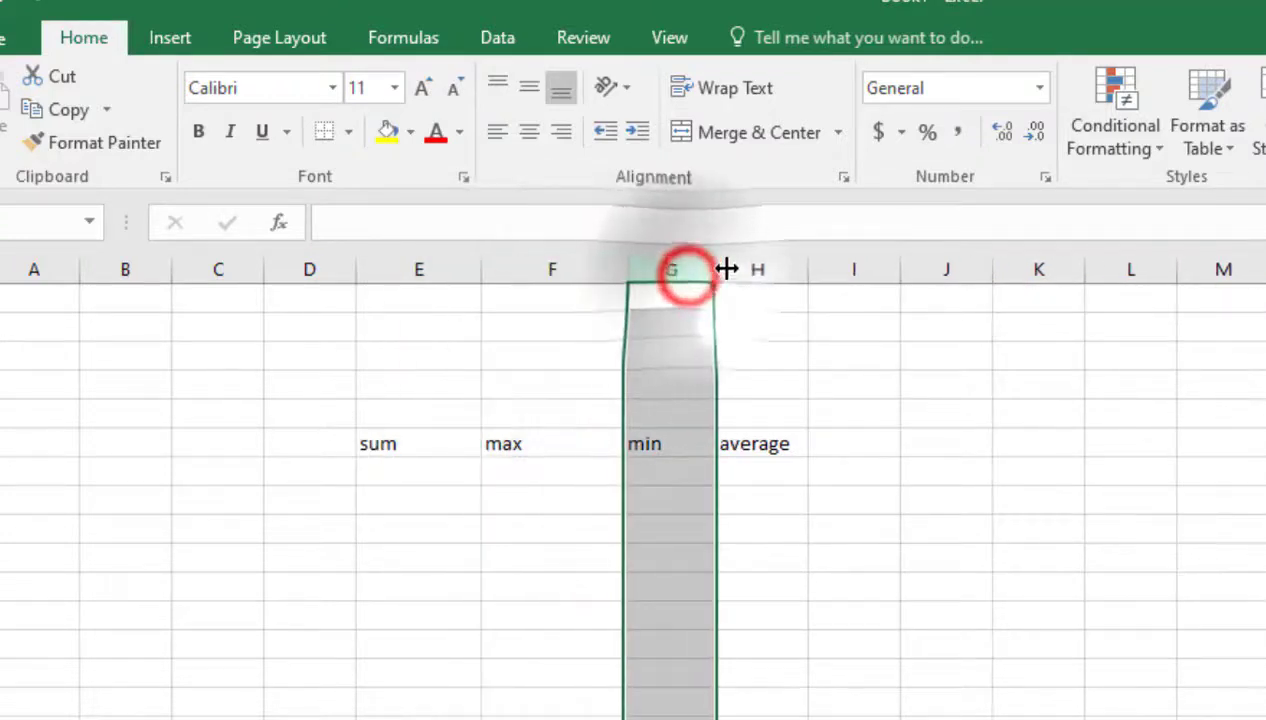
drag(726, 268, 768, 270)
click(822, 268)
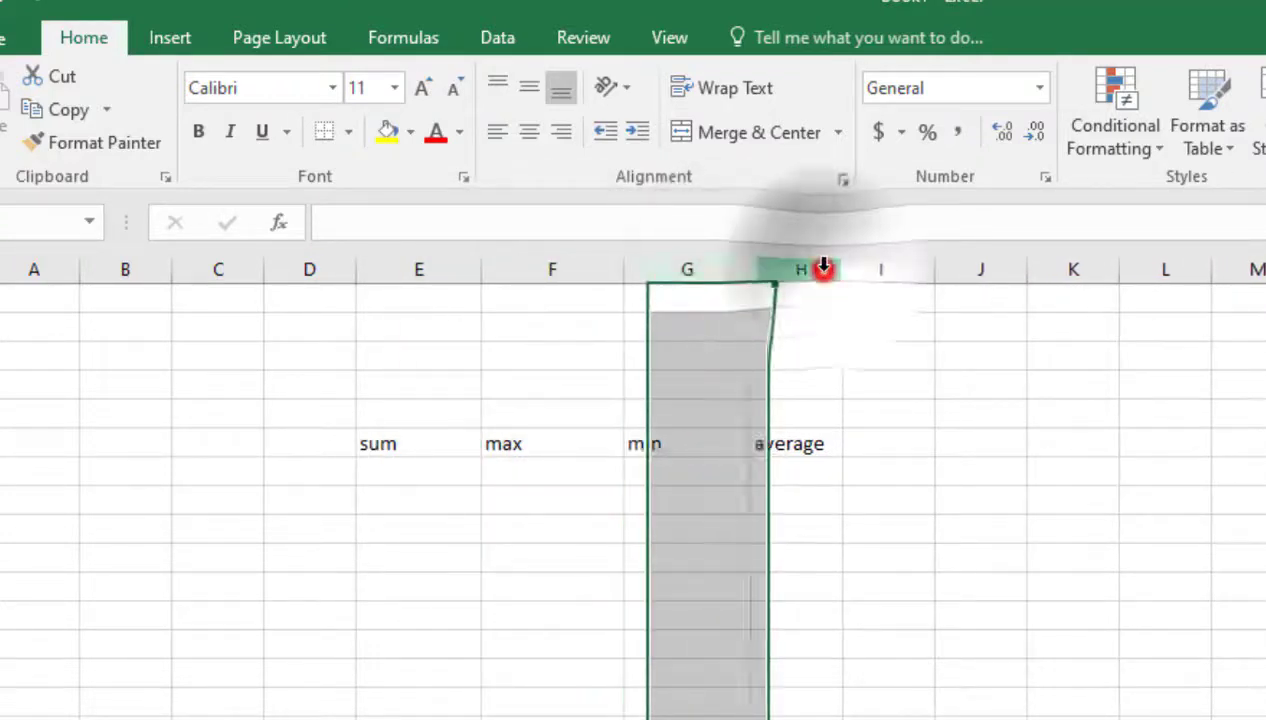
drag(845, 270, 874, 270)
click(781, 500)
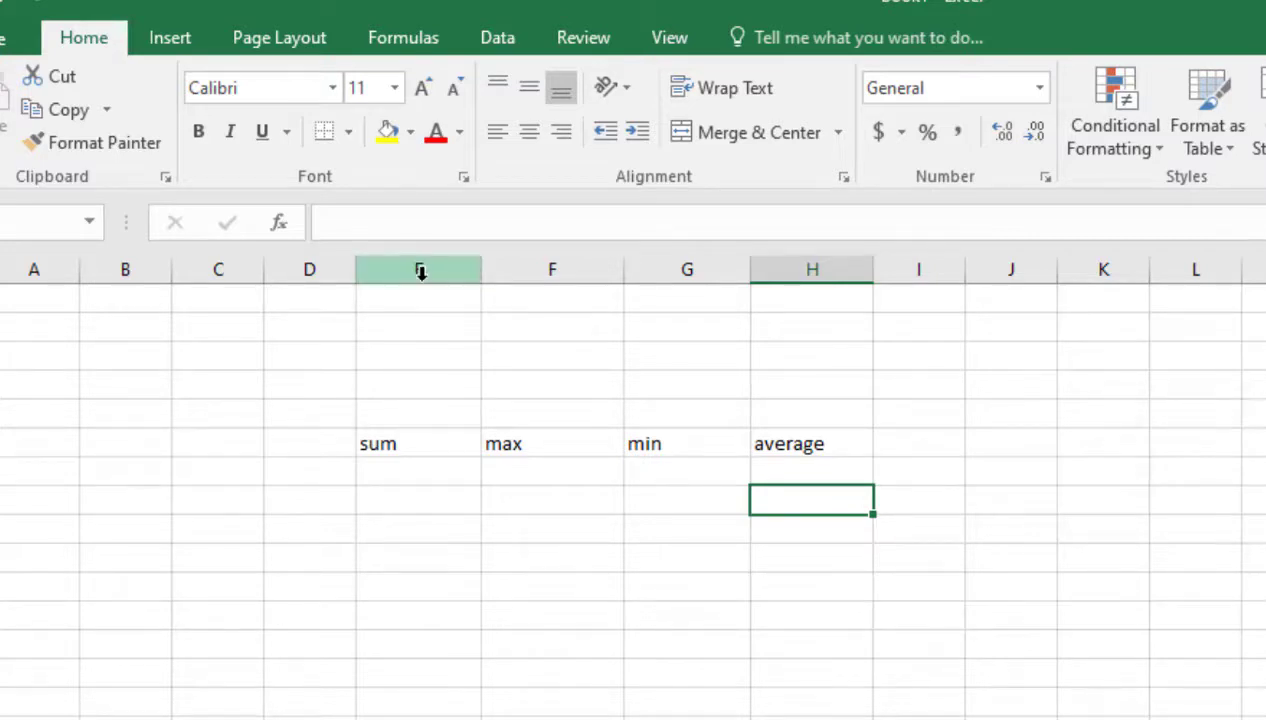
click(419, 273)
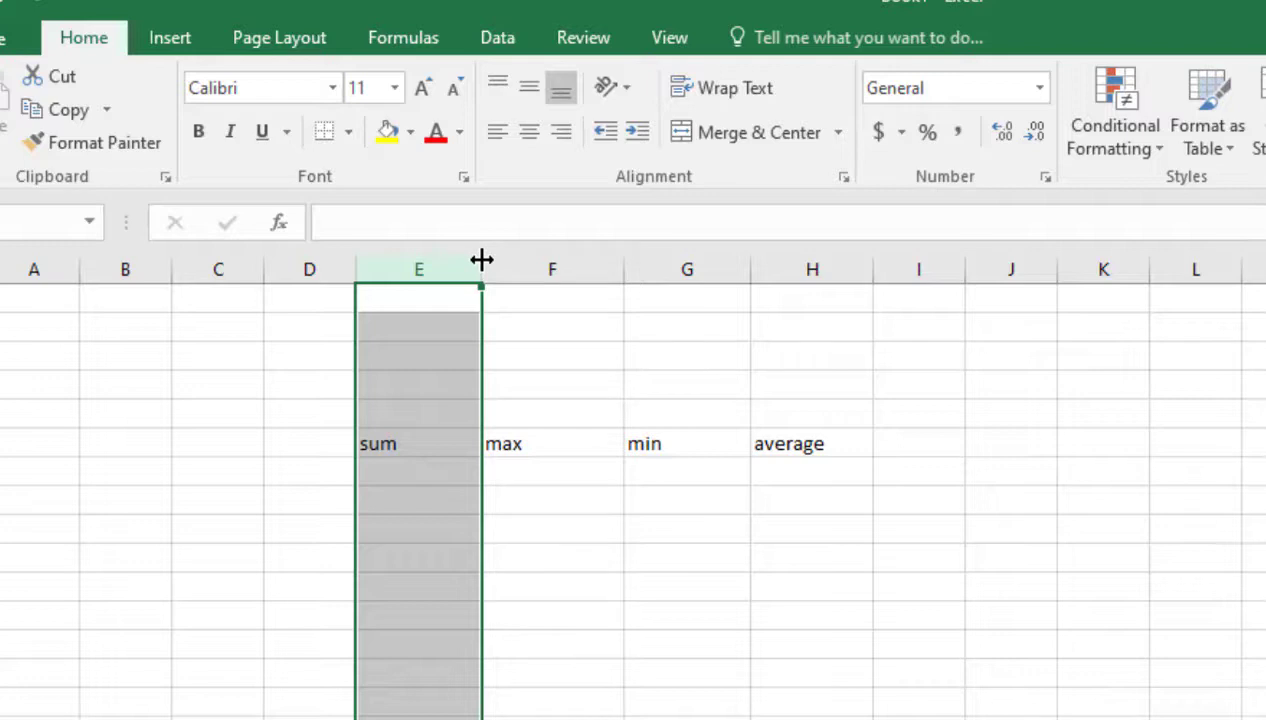
drag(481, 260, 509, 263)
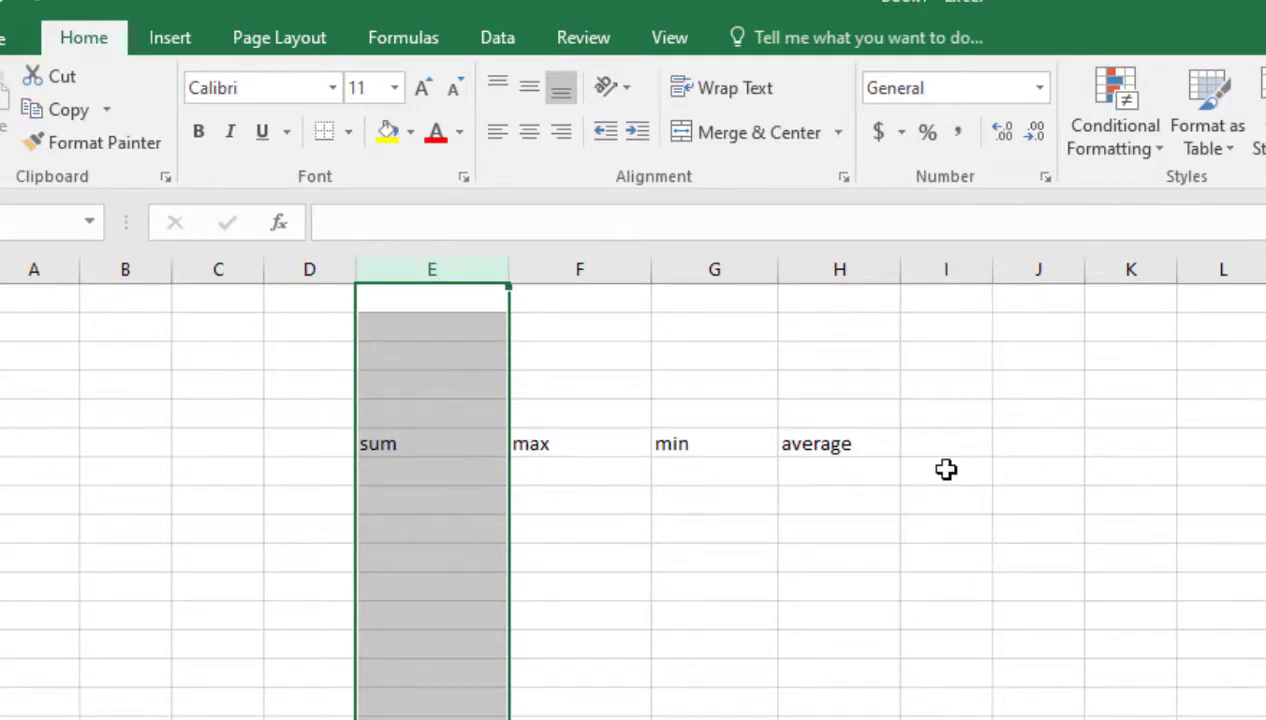
Step: Enter 45453, 4, 354, 453 and 54353 under the sum heading
click(396, 469)
text(45)
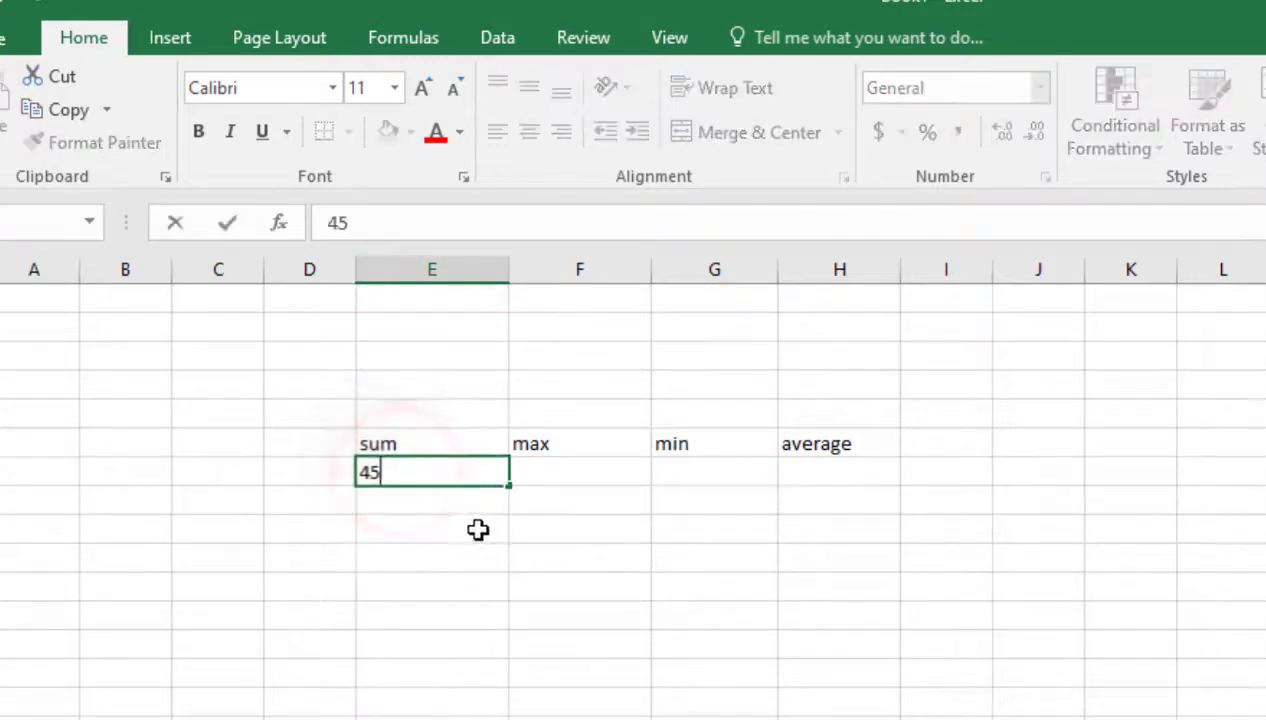
text(453)
key(Return)
text(4)
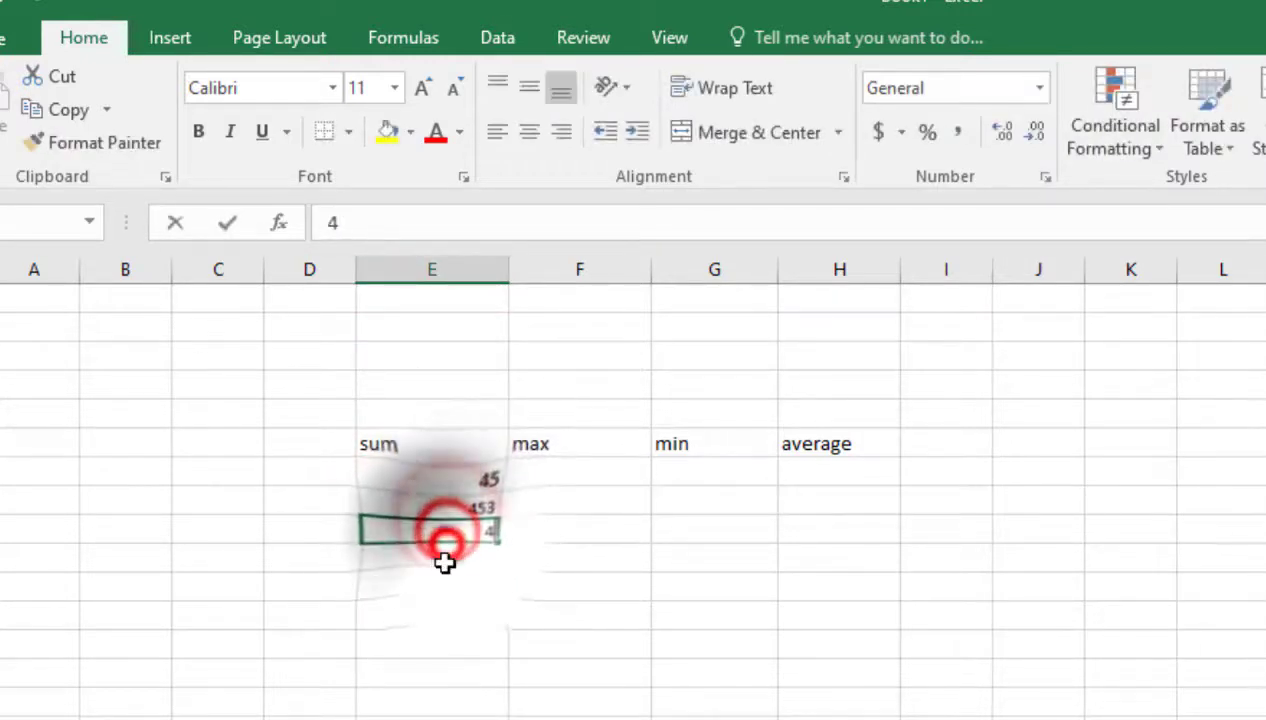
key(Return)
text(354)
key(Return)
text(453)
key(Return)
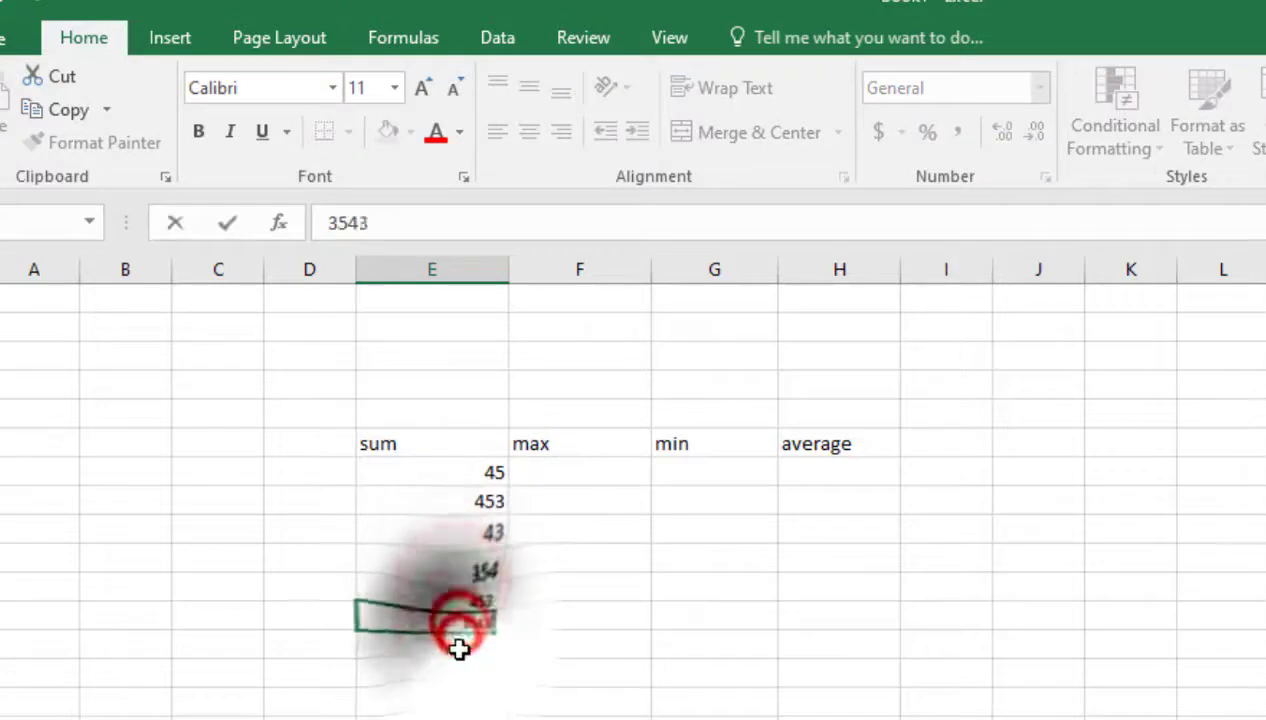
text(54353)
Step: Enter 453, 3, 43, 453, 5454 and a corrected 53 under the max heading
click(579, 472)
text(453)
click(579, 501)
text(3)
click(579, 530)
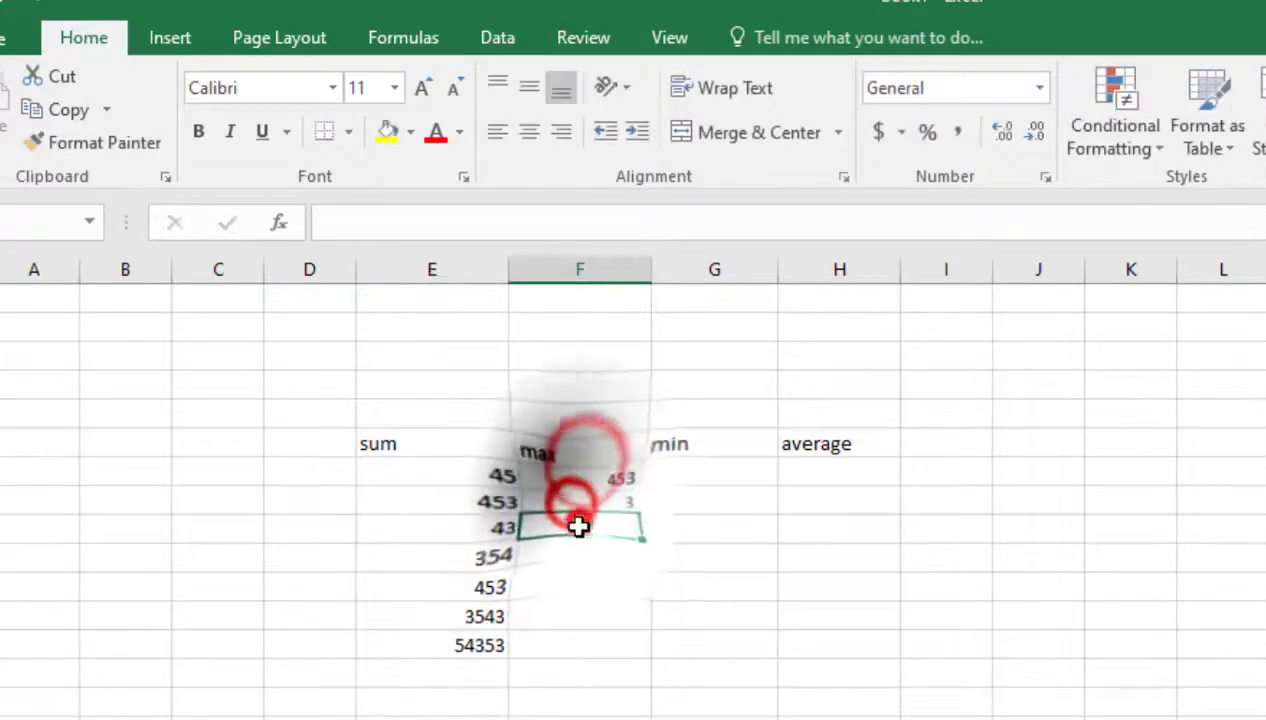
text(43)
click(577, 585)
text(453)
click(579, 608)
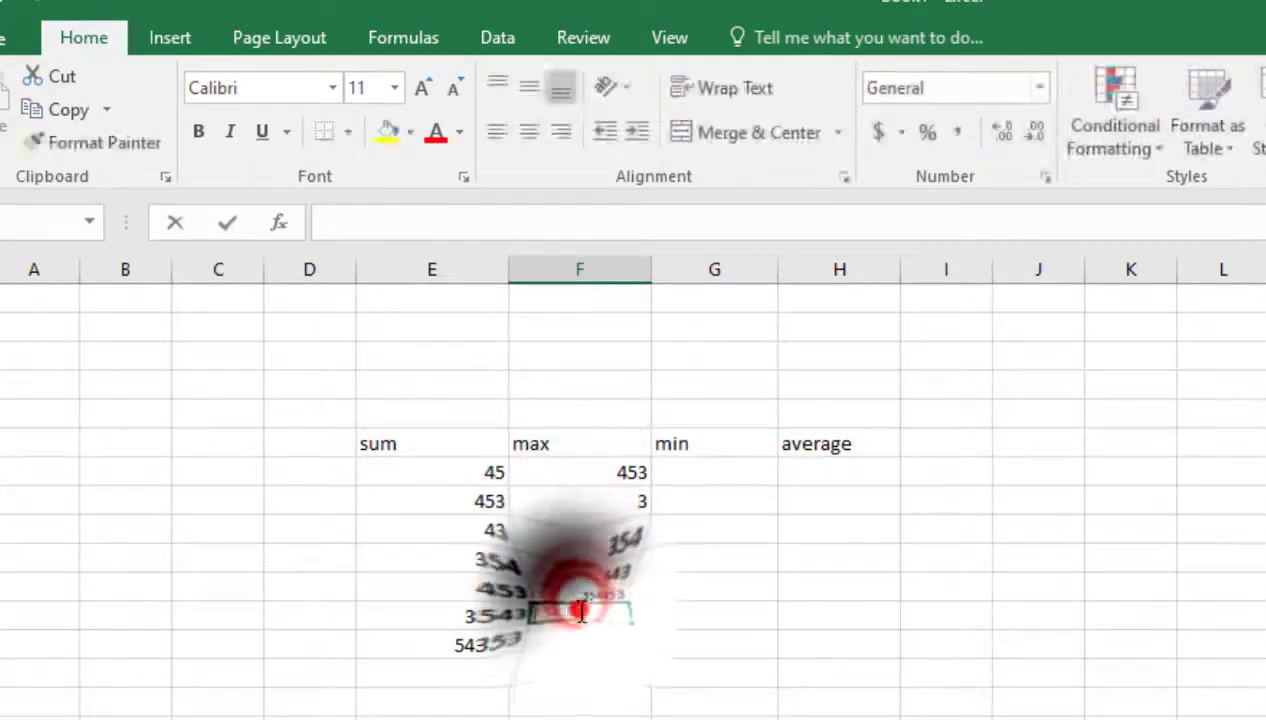
text(5454)
click(608, 587)
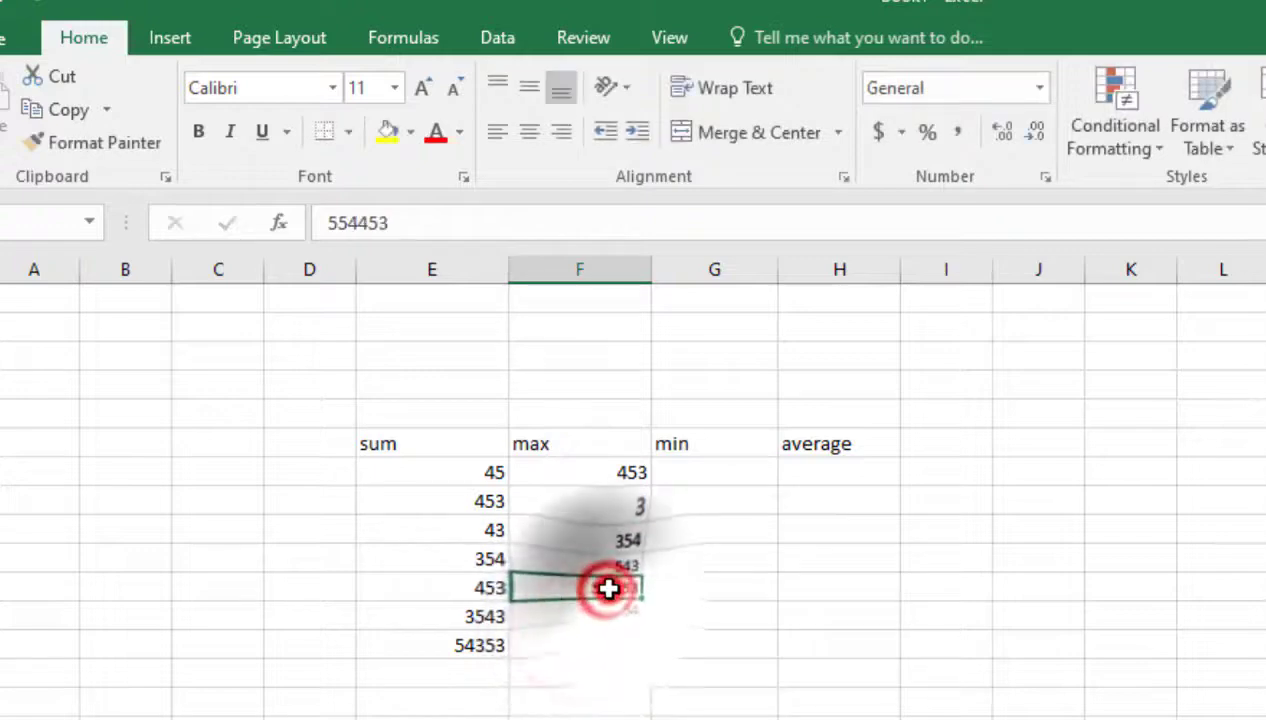
text(53)
Step: Enter 5543, 5435, 3543, 5454, 4 and 5 under the min heading
click(726, 472)
text(5543)
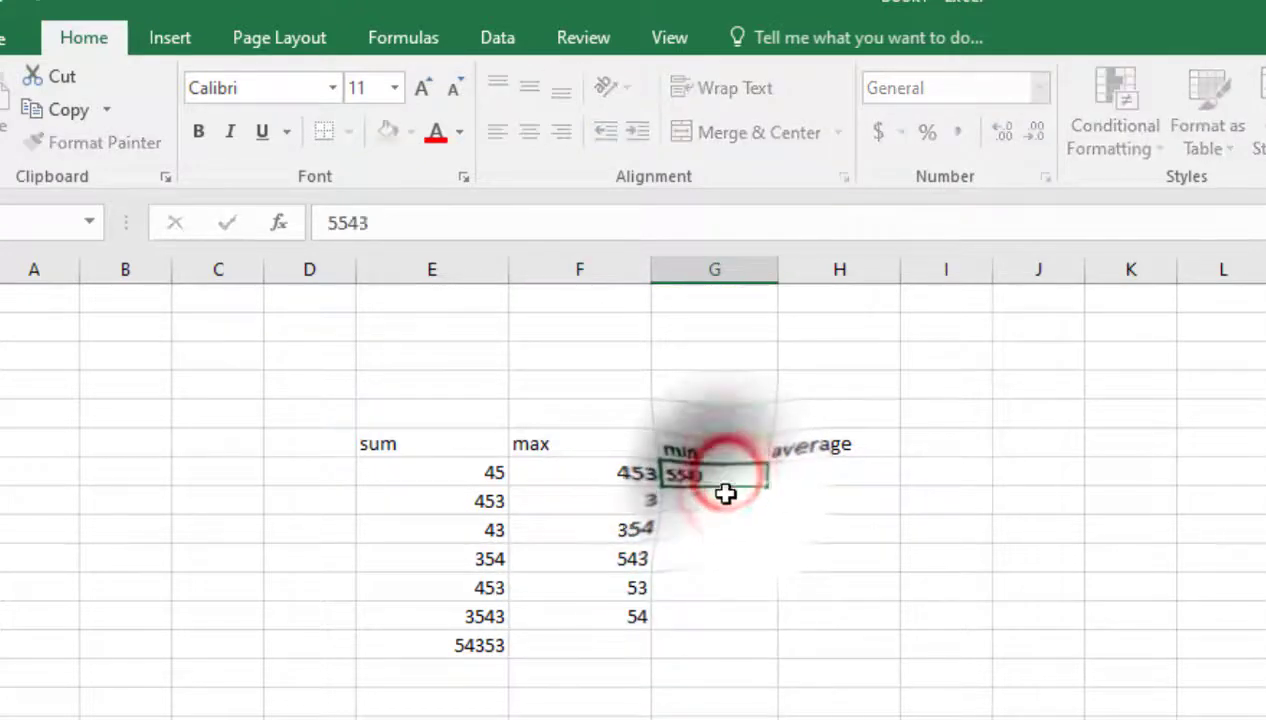
click(722, 501)
text(5435)
click(716, 530)
text(3543)
click(719, 559)
text(5454)
click(724, 588)
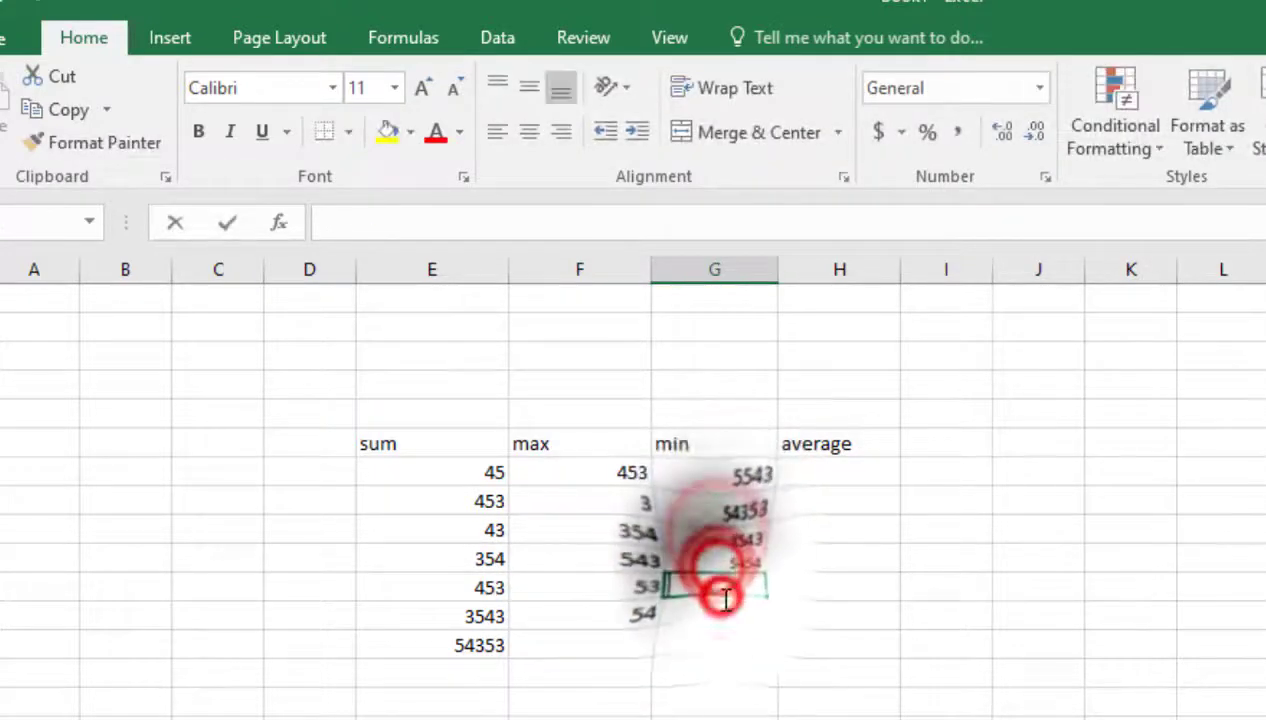
click(731, 617)
text(4)
click(738, 645)
text(5)
Step: Enter 535, 3, 3, 5 and 54 under the average heading
click(825, 480)
text(535)
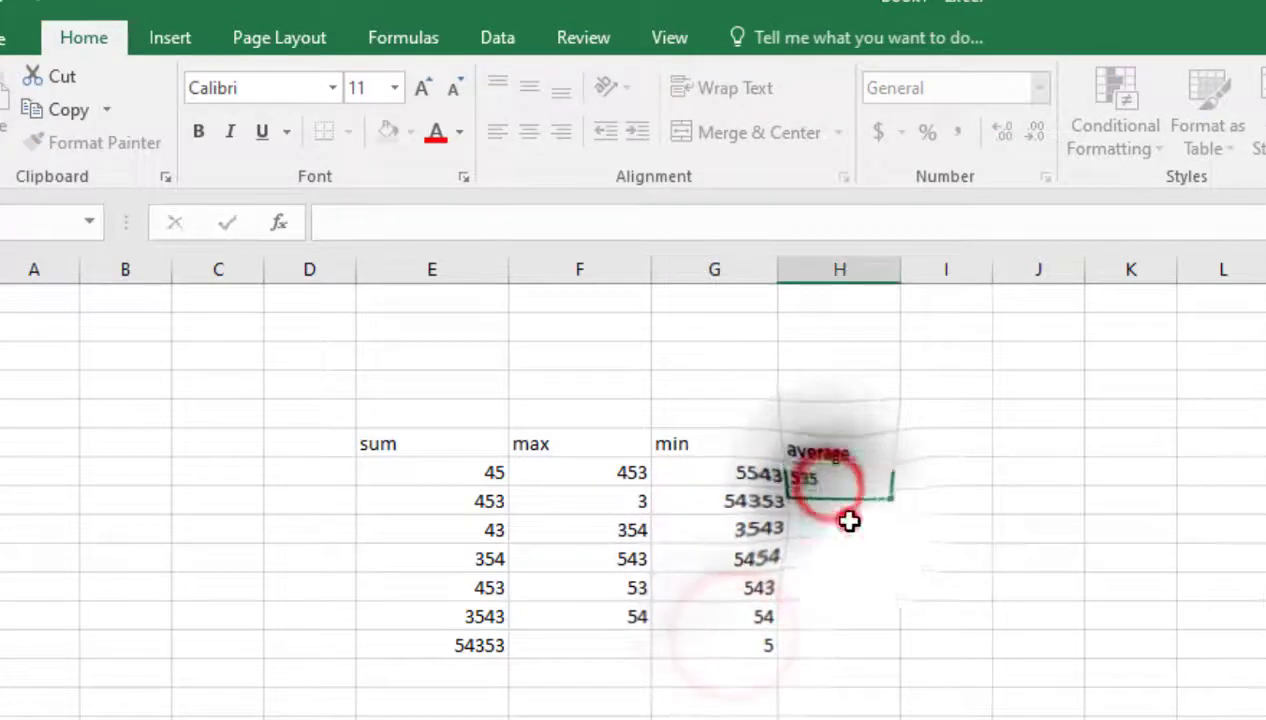
click(855, 490)
text(3)
click(839, 551)
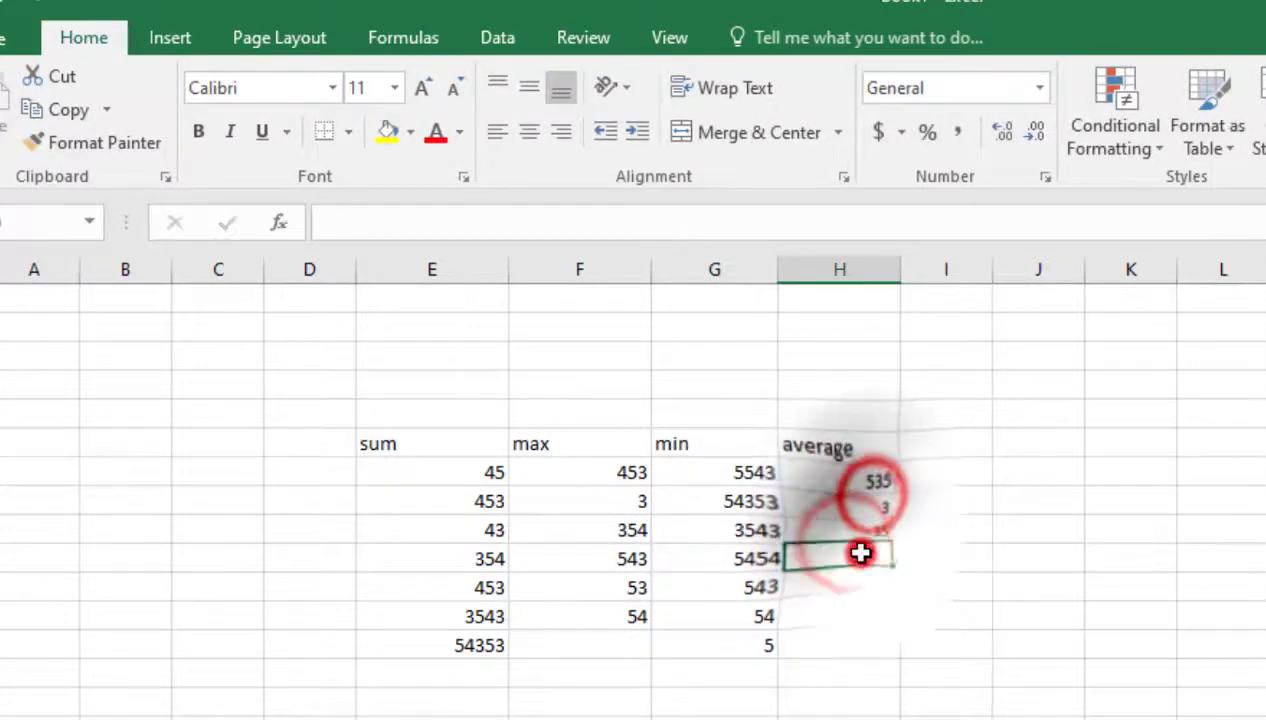
click(858, 587)
text(3)
click(848, 640)
text(5)
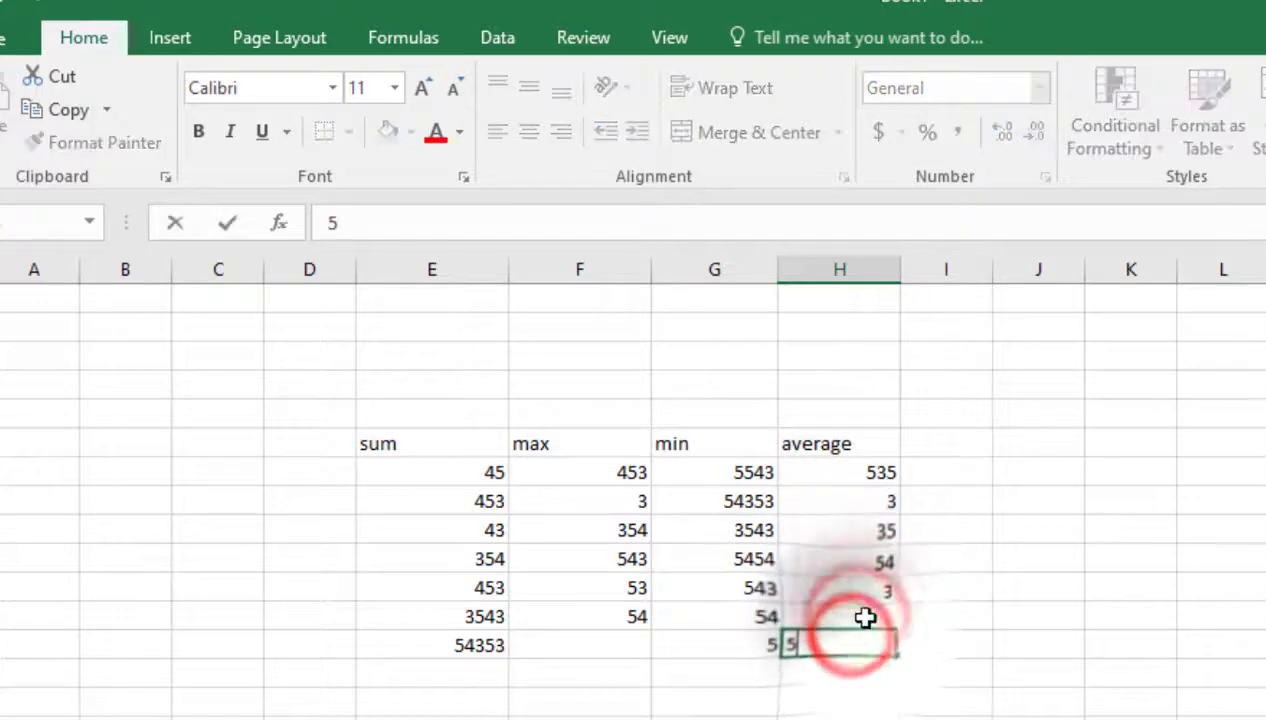
click(862, 616)
text(54)
click(522, 695)
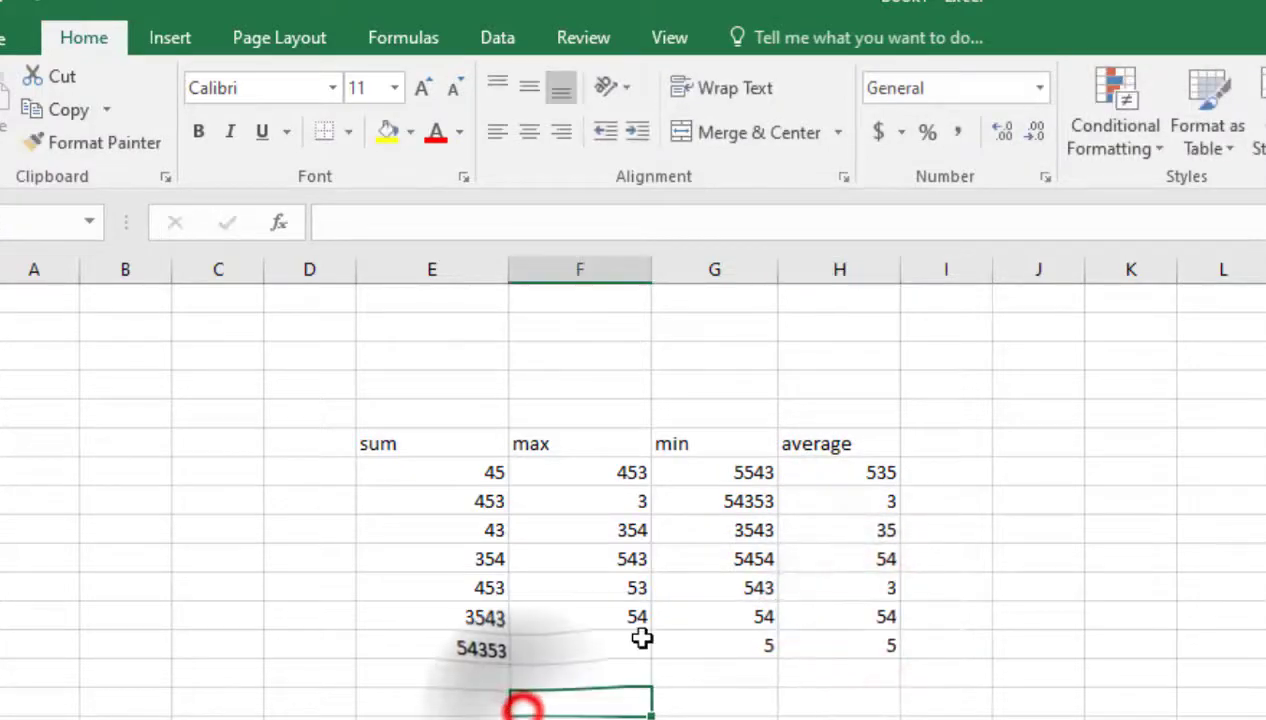
Step: Add 45 to the max column's last row and select the cell below the sum column
click(627, 644)
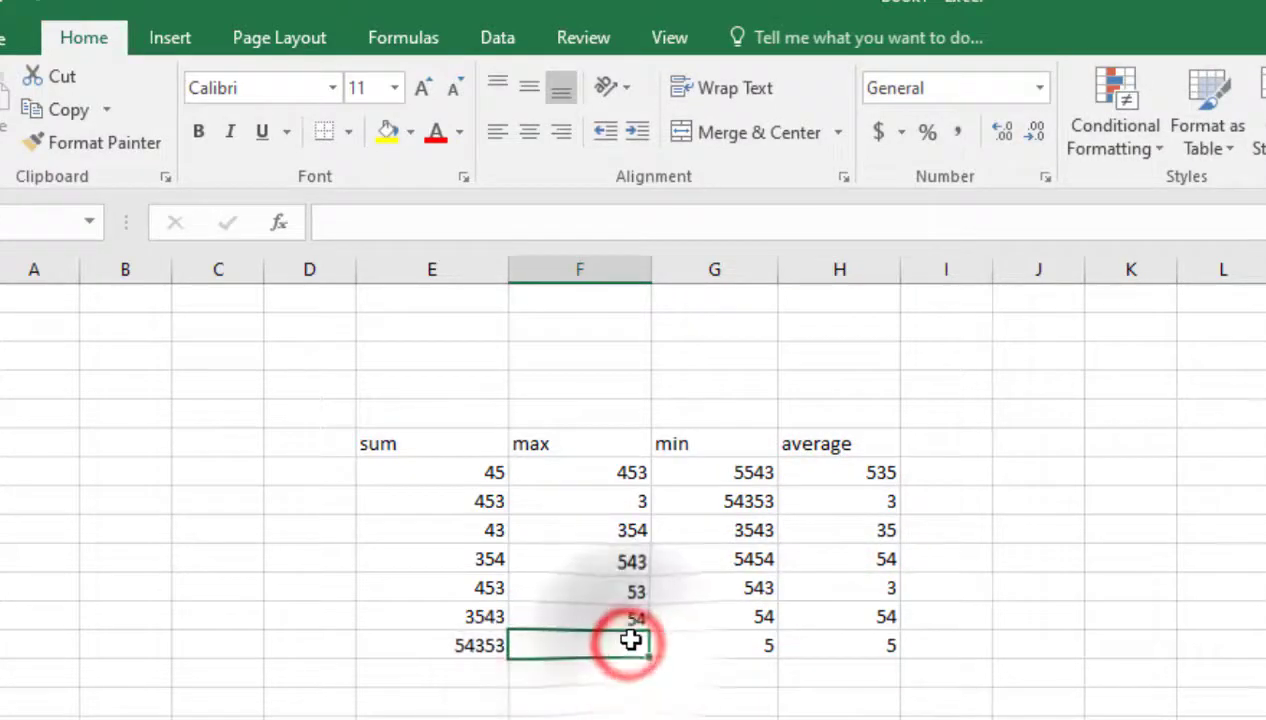
text(45)
click(707, 645)
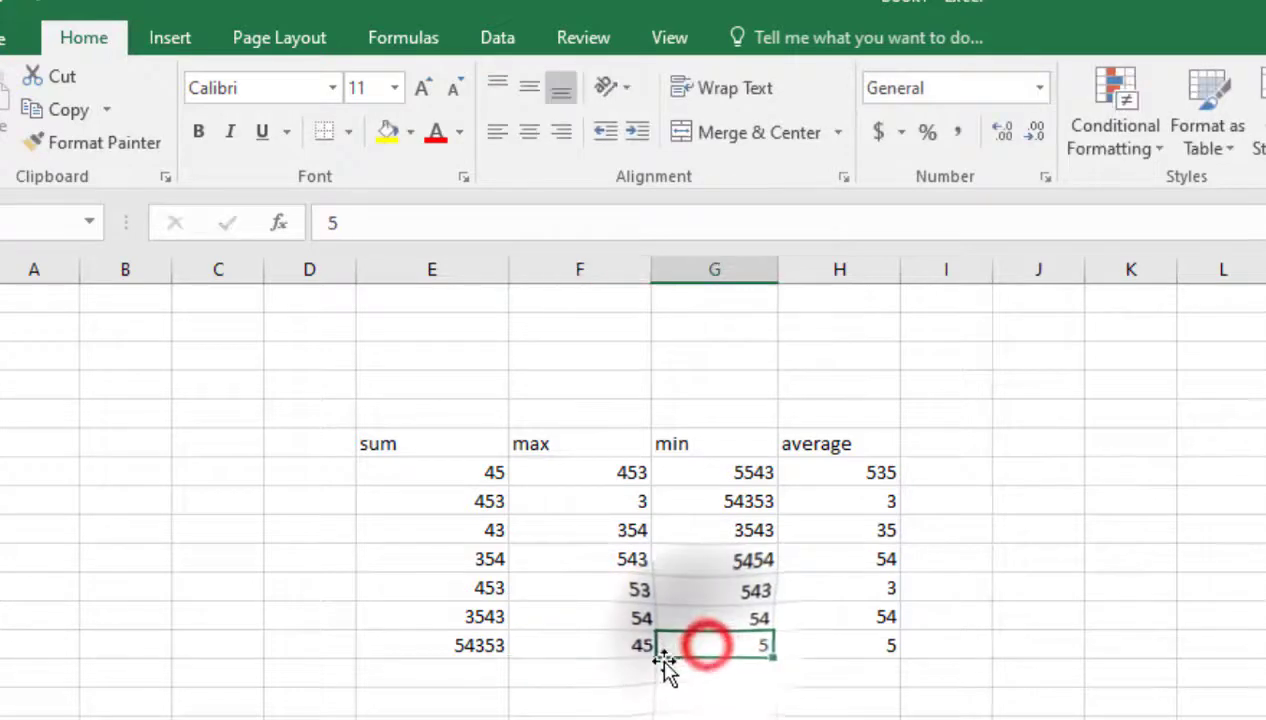
click(662, 712)
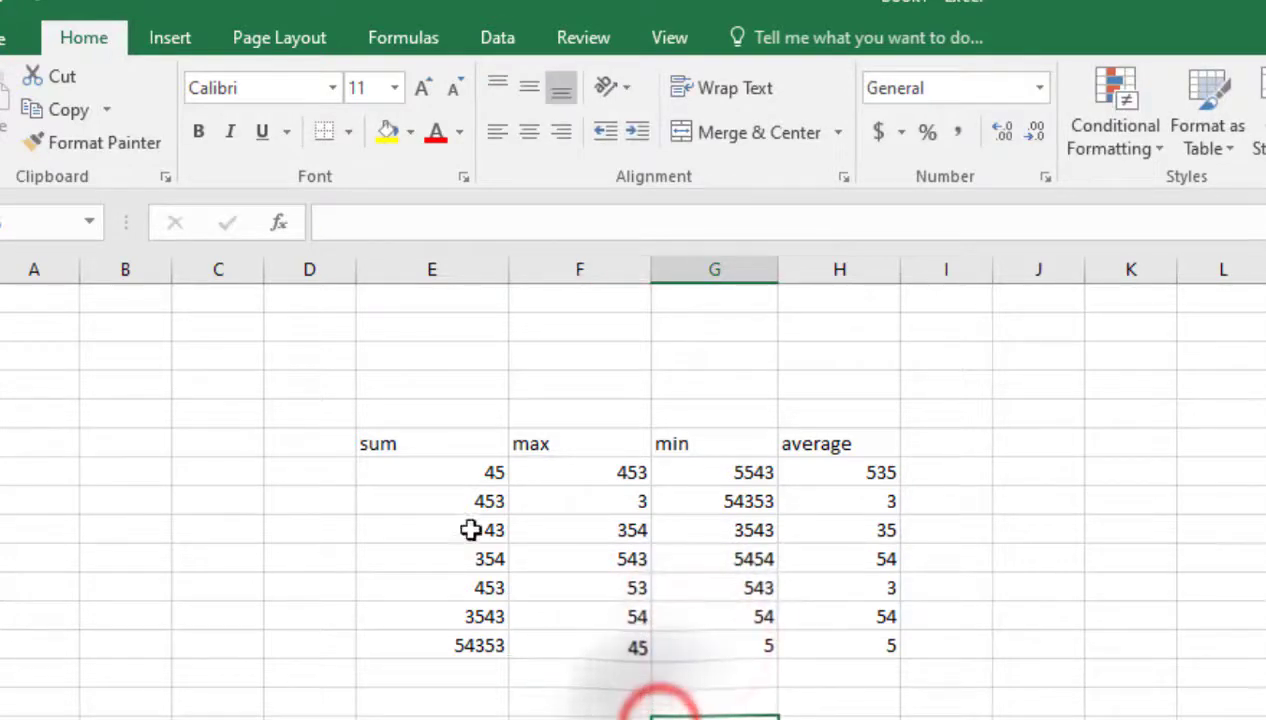
click(432, 677)
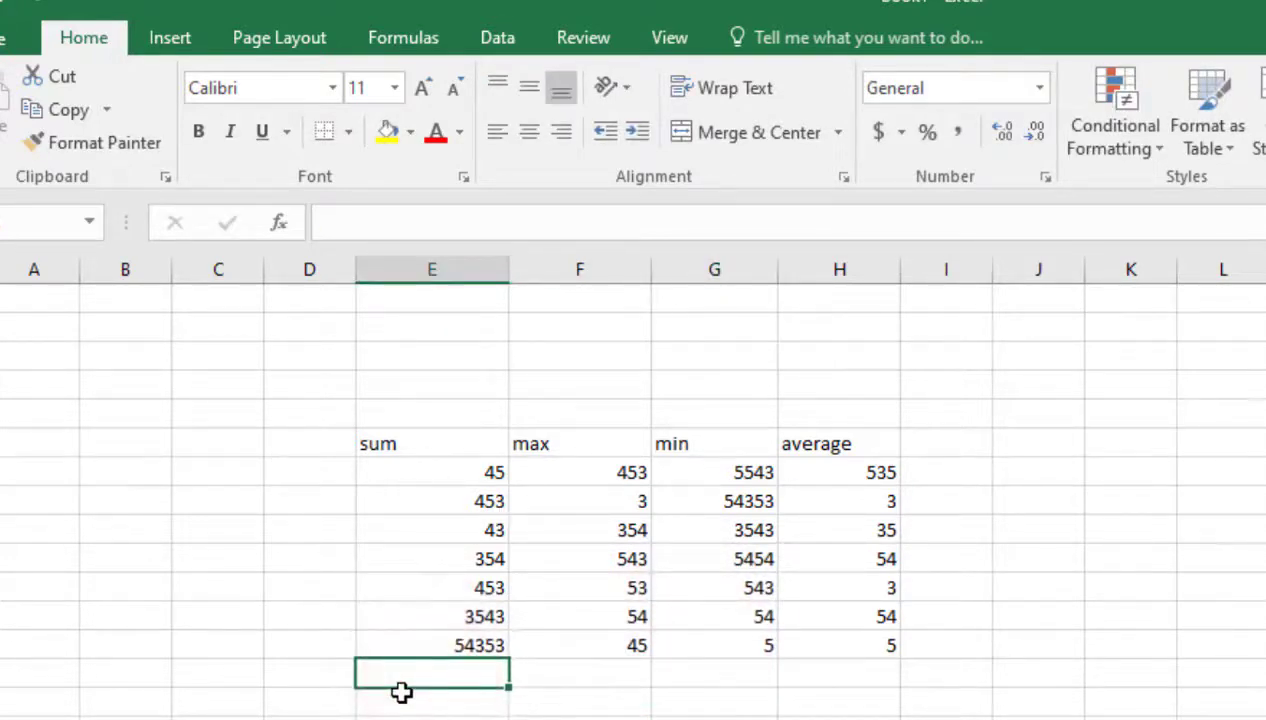
Step: Enter =SUM(E7:E13) below the sum column, giving 59244
text(=)
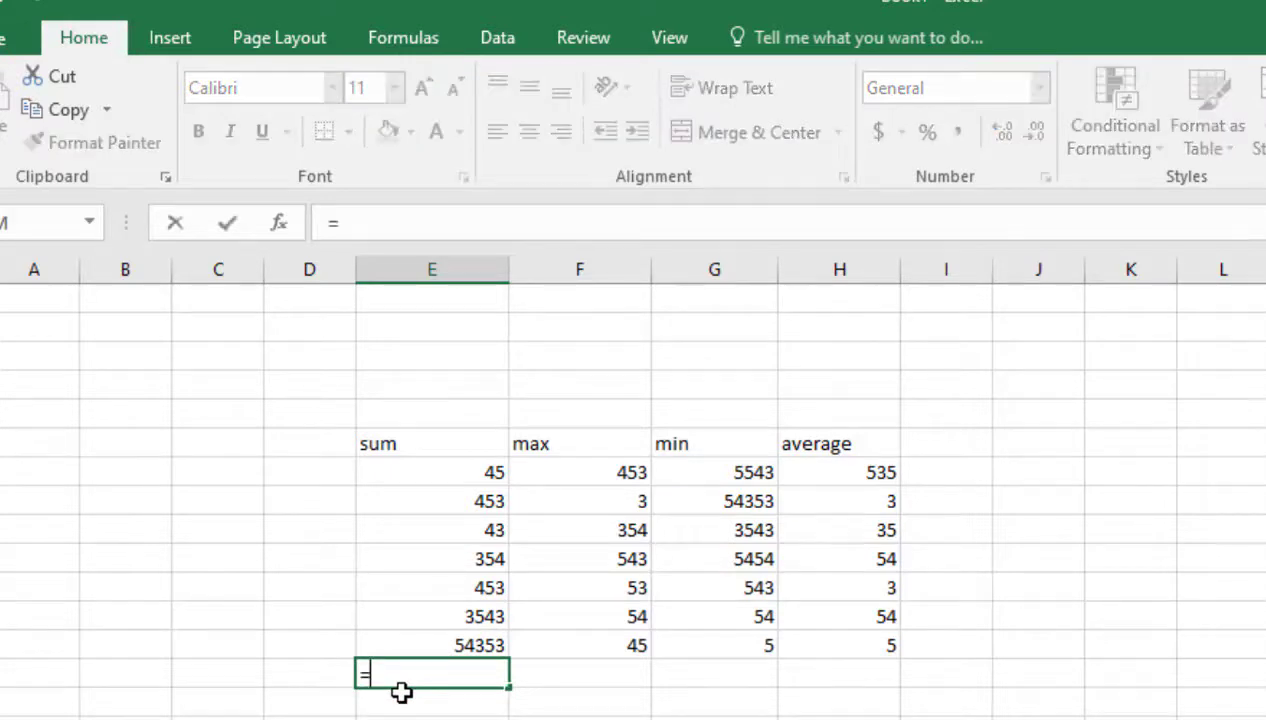
text(su)
key(BackSpace)
key(BackSpace)
text(sun)
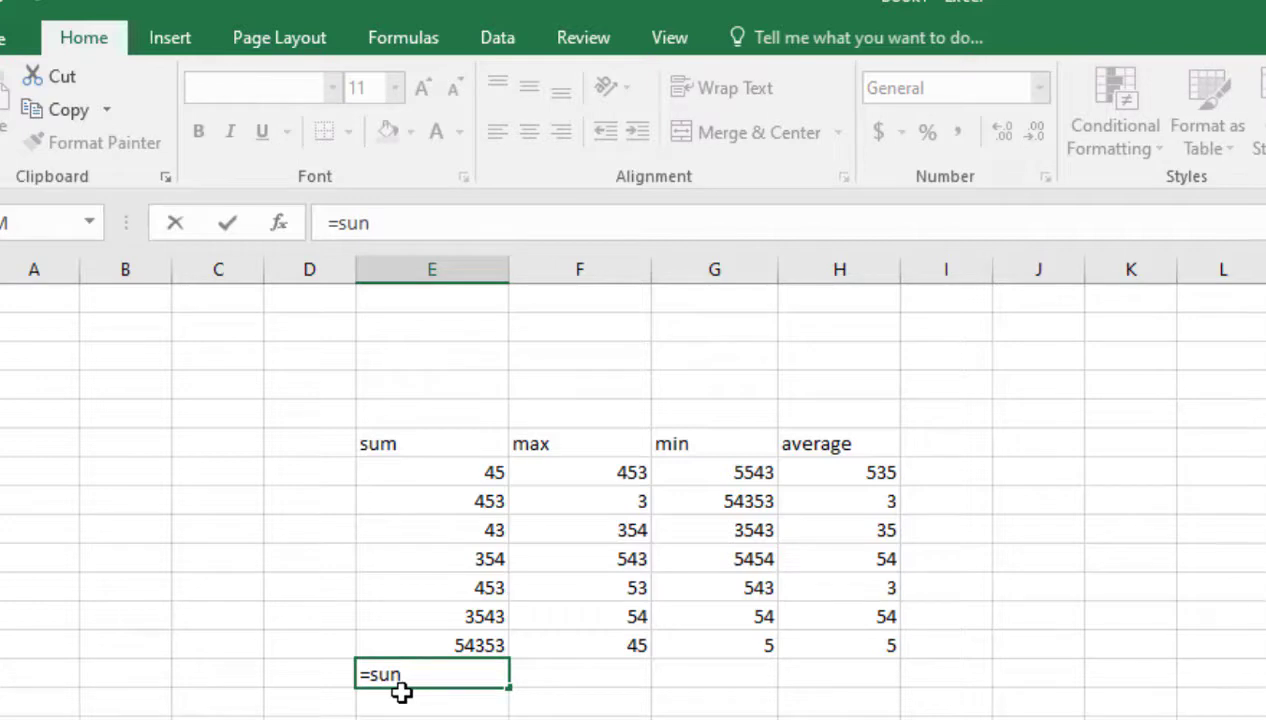
key(BackSpace)
text(m()
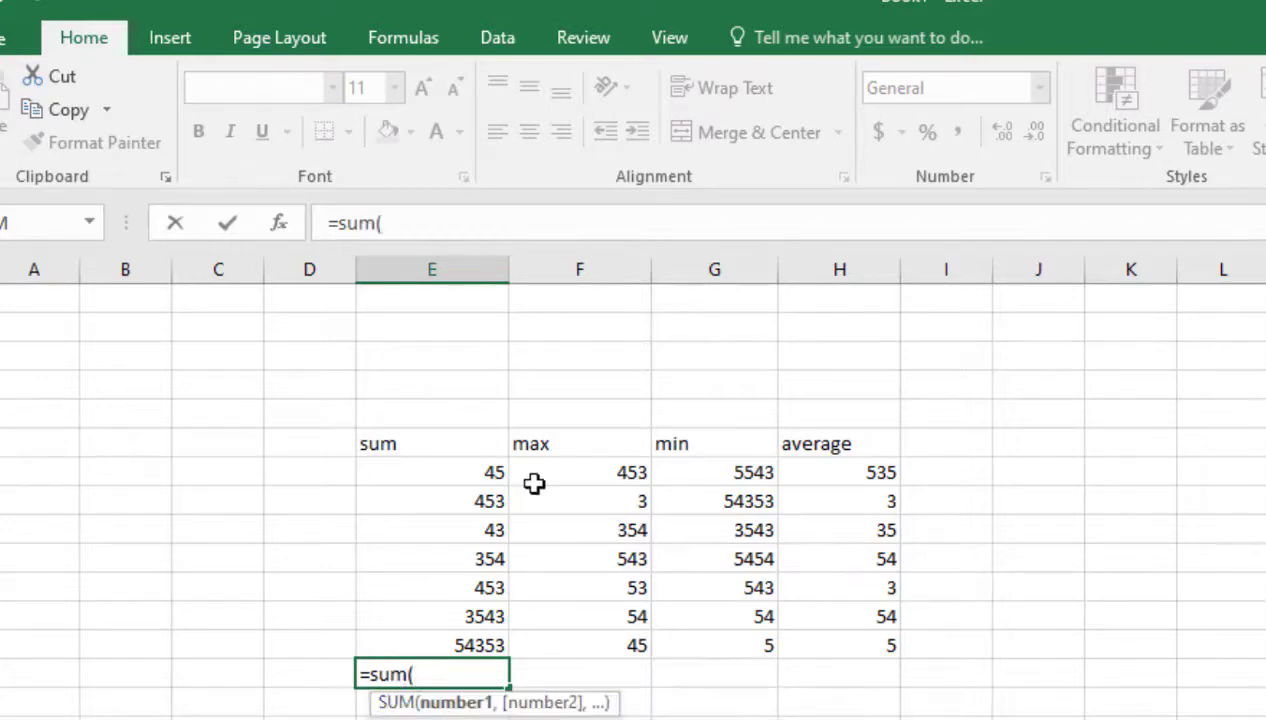
drag(457, 472, 455, 650)
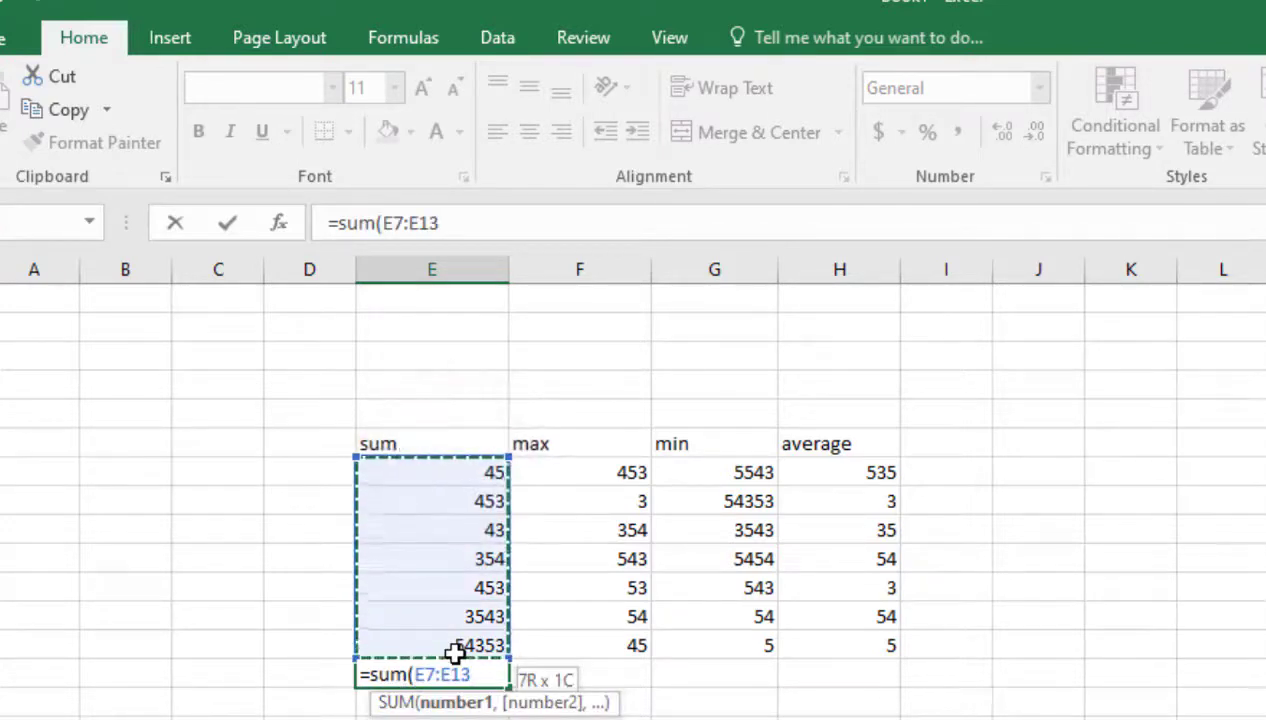
text())
key(Return)
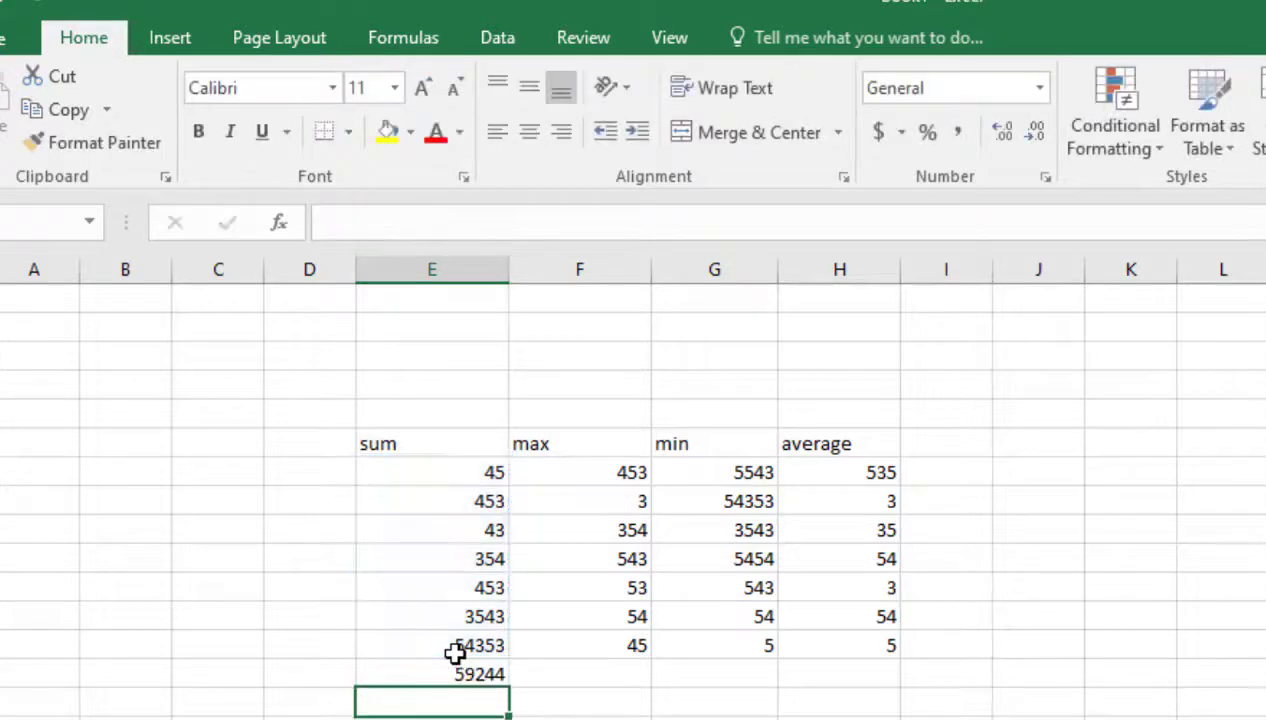
Step: Fill the 59244 total cell yellow
click(406, 675)
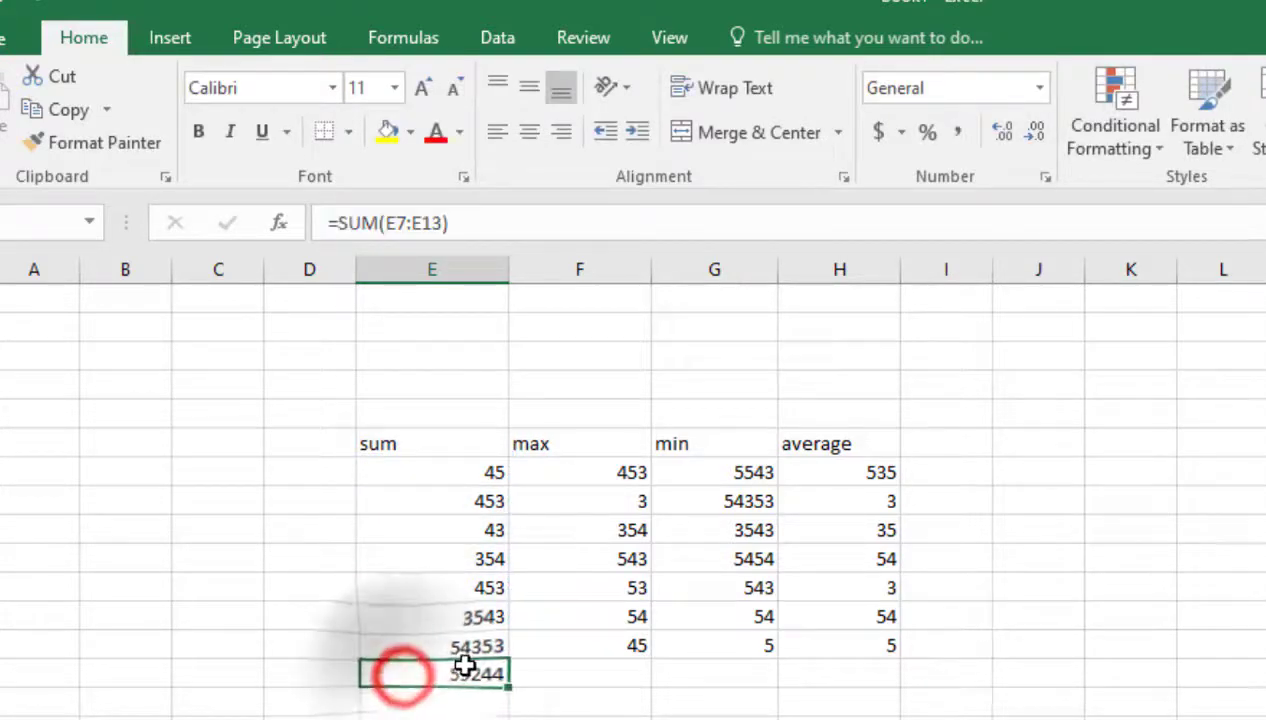
click(410, 132)
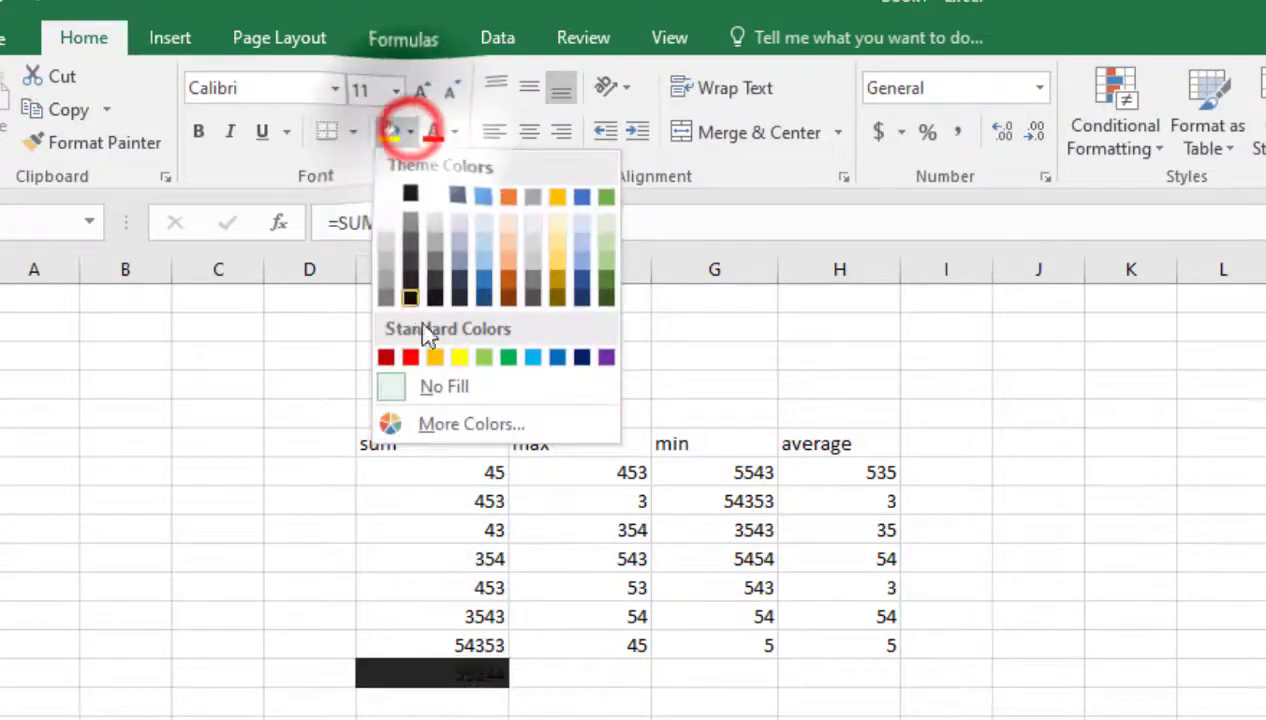
click(466, 355)
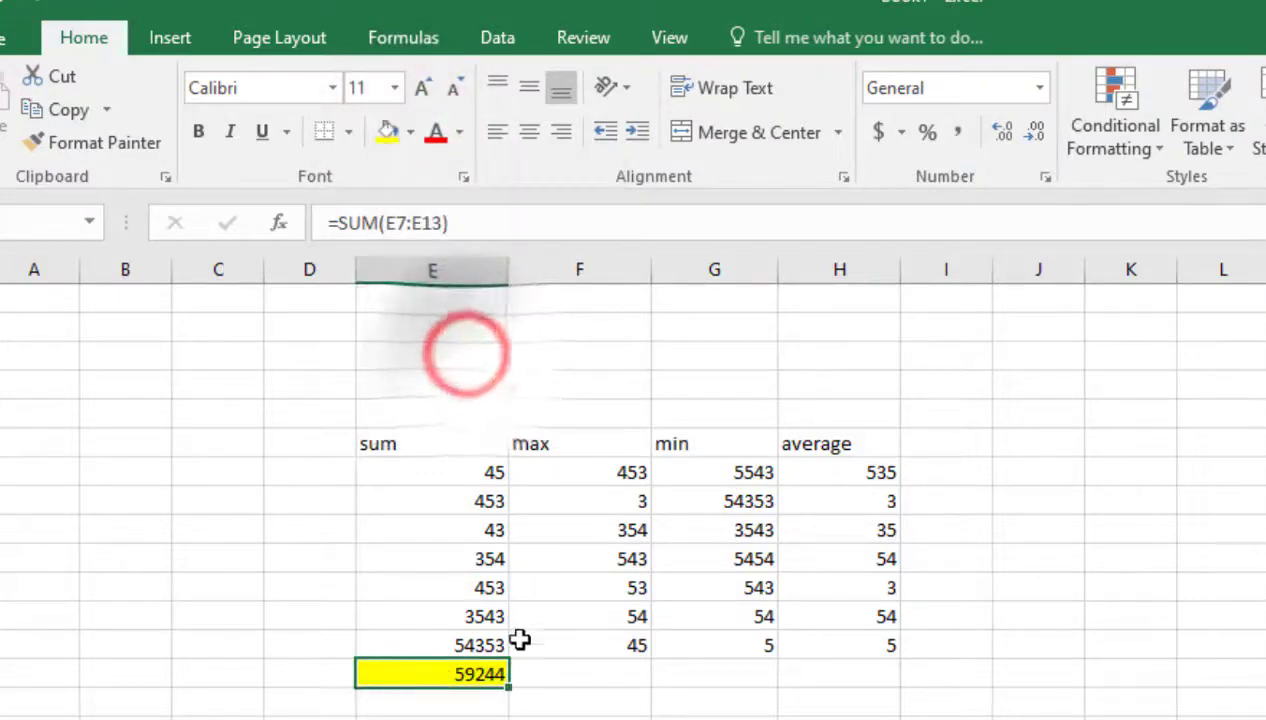
click(566, 676)
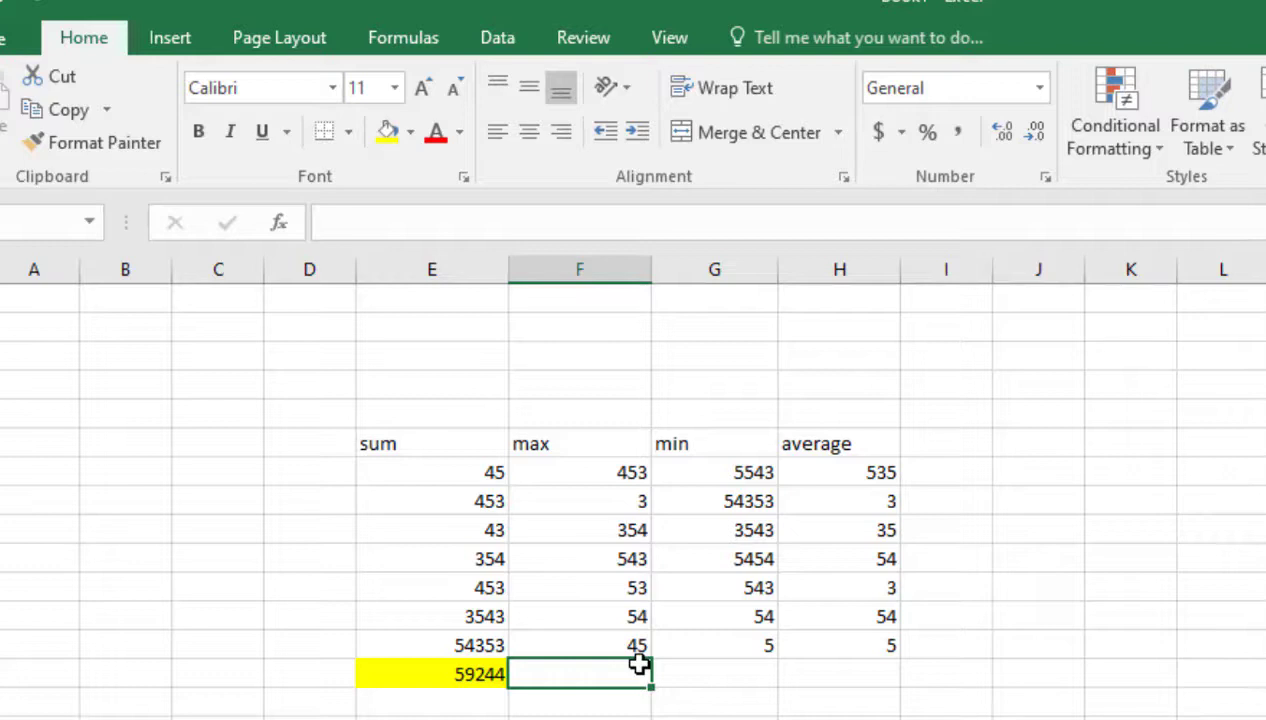
Step: Enter =MAX(F7:F13) in F14, returning 543
text(=ma)
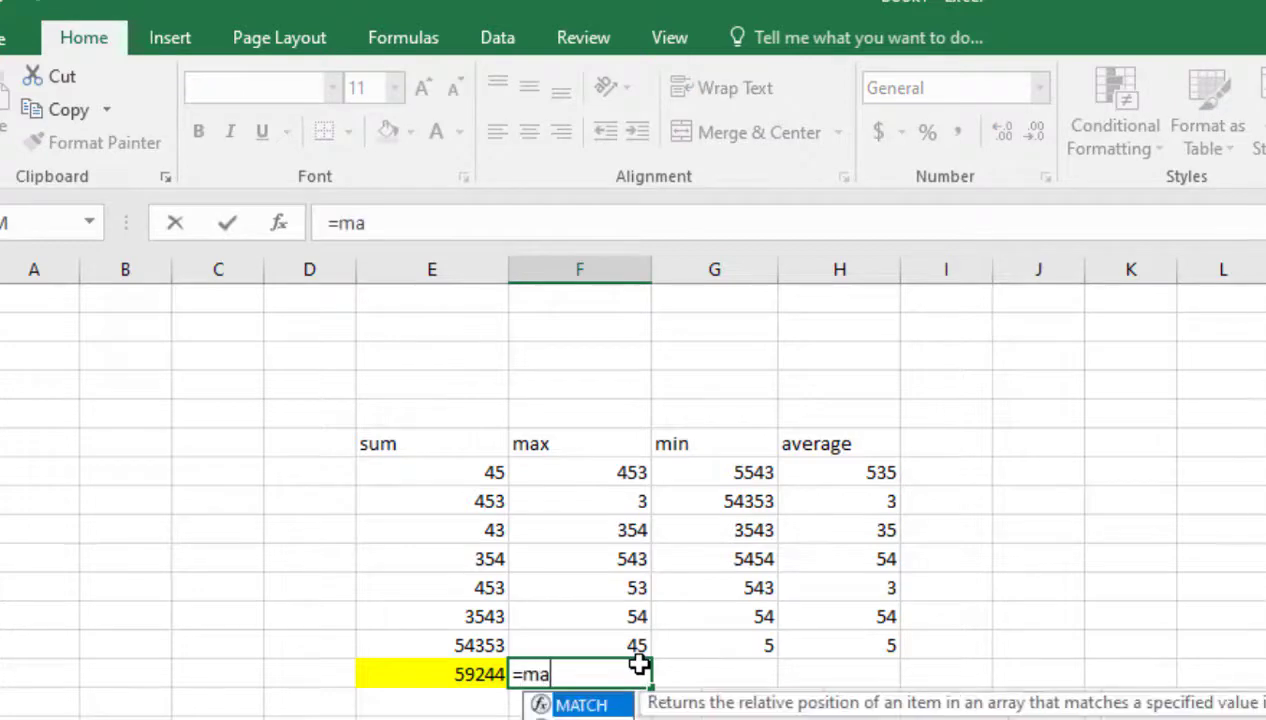
text(x()
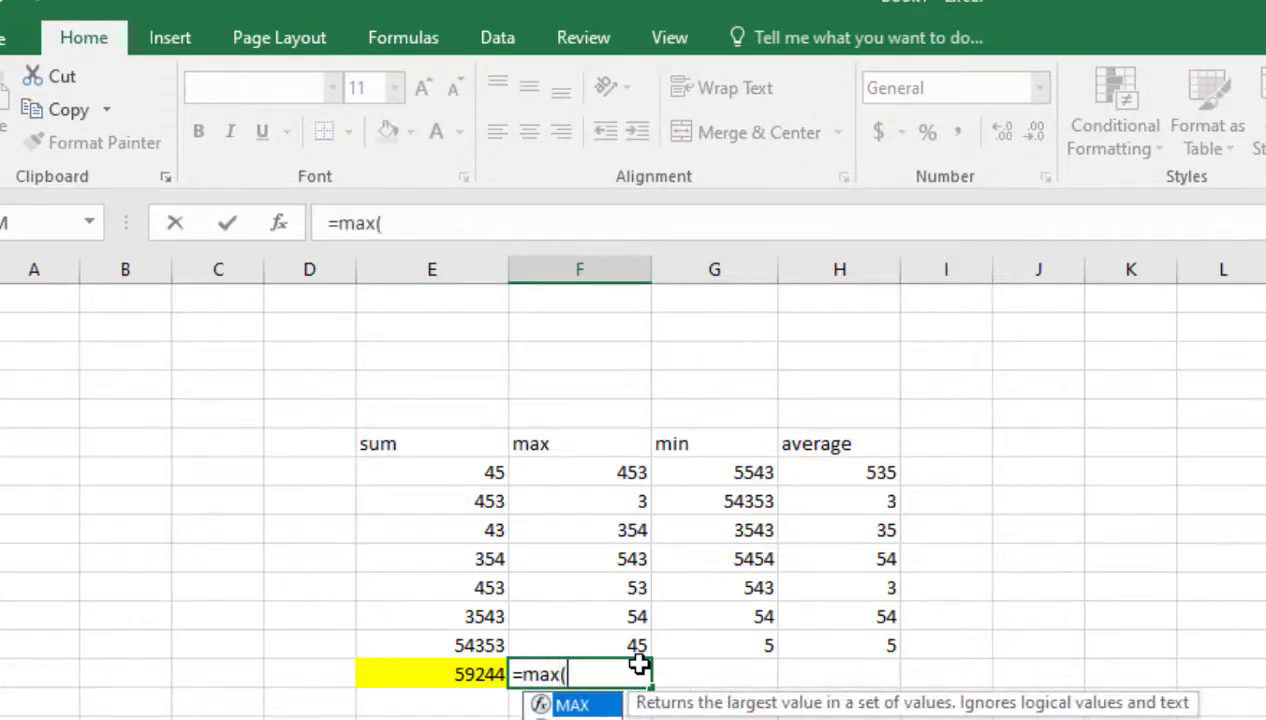
click(592, 481)
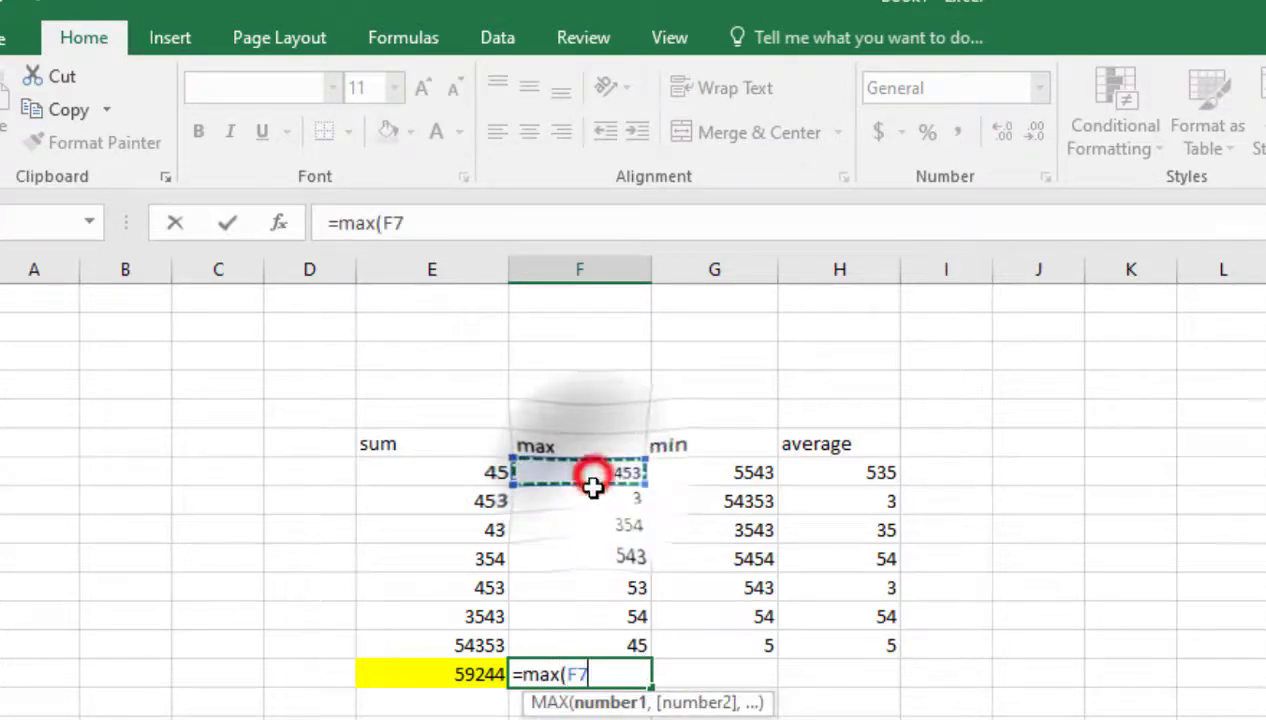
drag(593, 486, 605, 640)
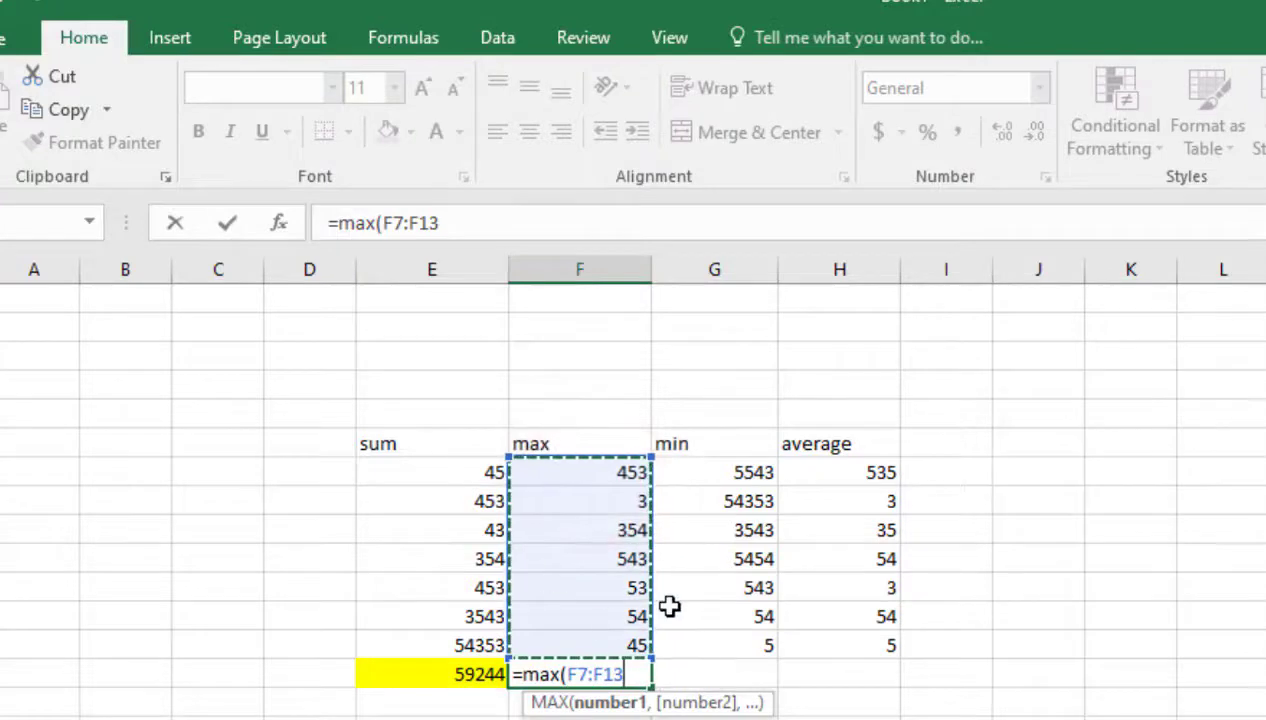
text())
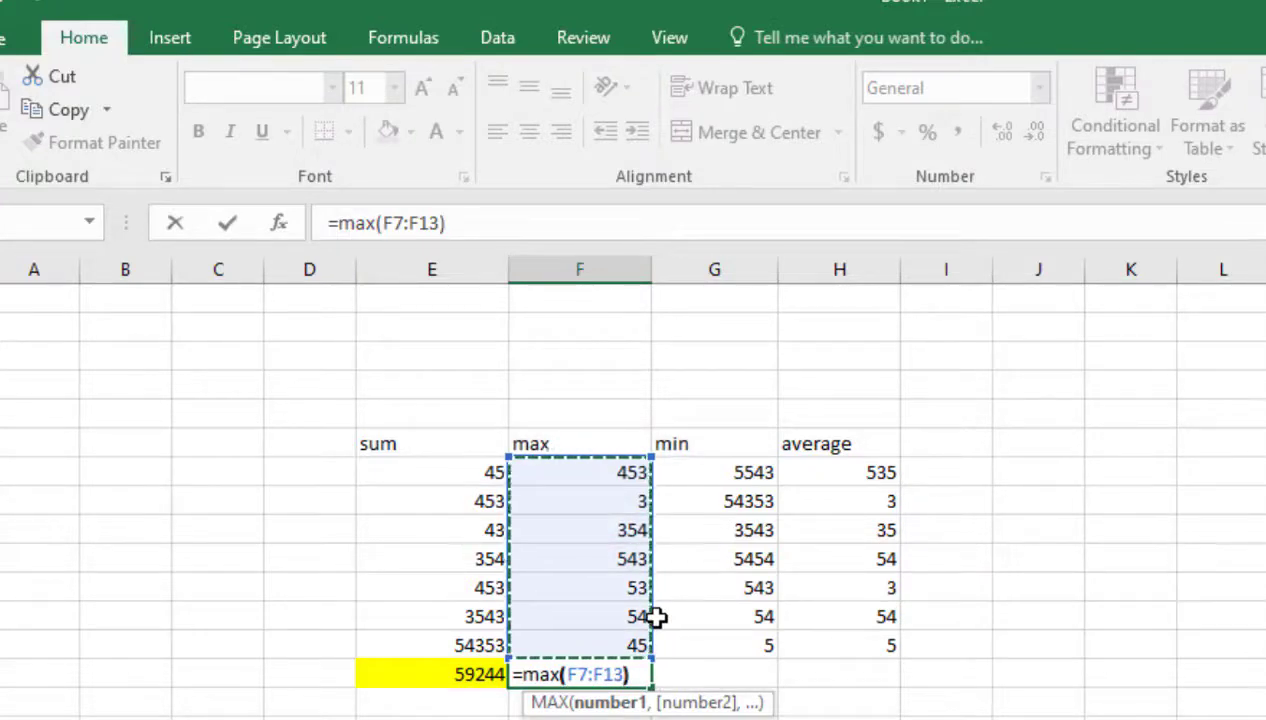
key(Return)
Step: Fill the 543 max result cell blue
click(548, 673)
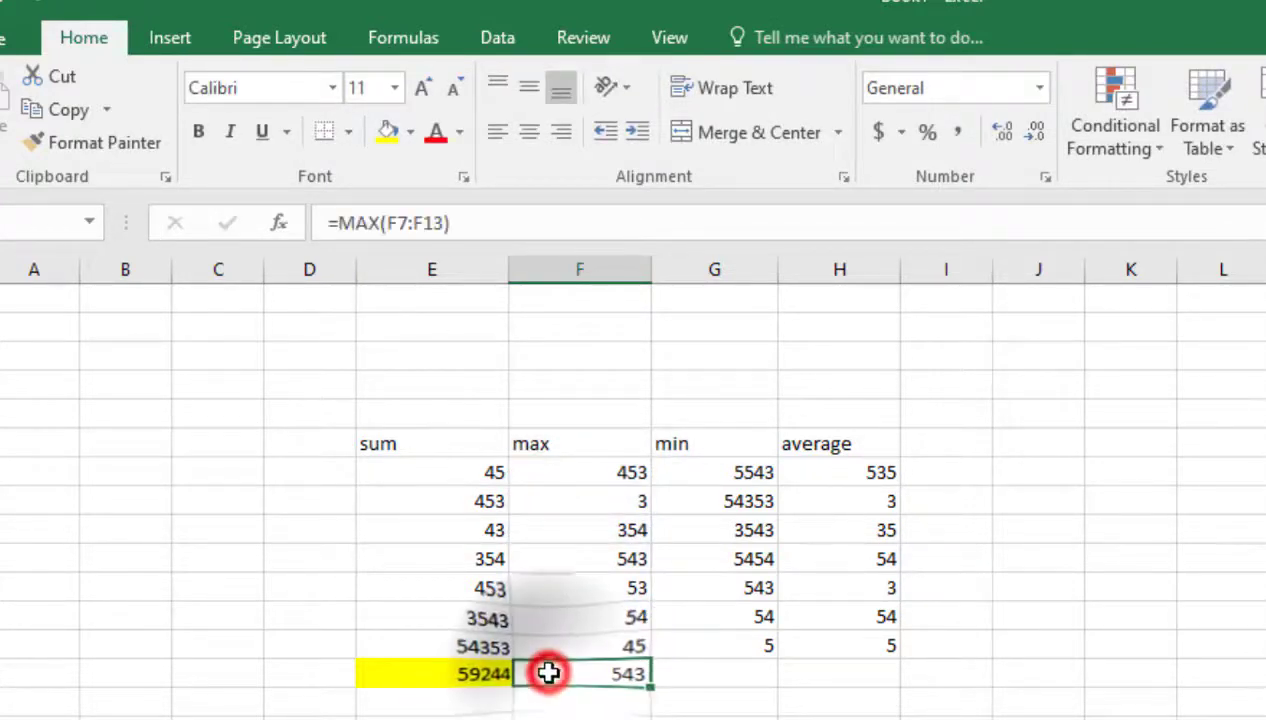
click(409, 131)
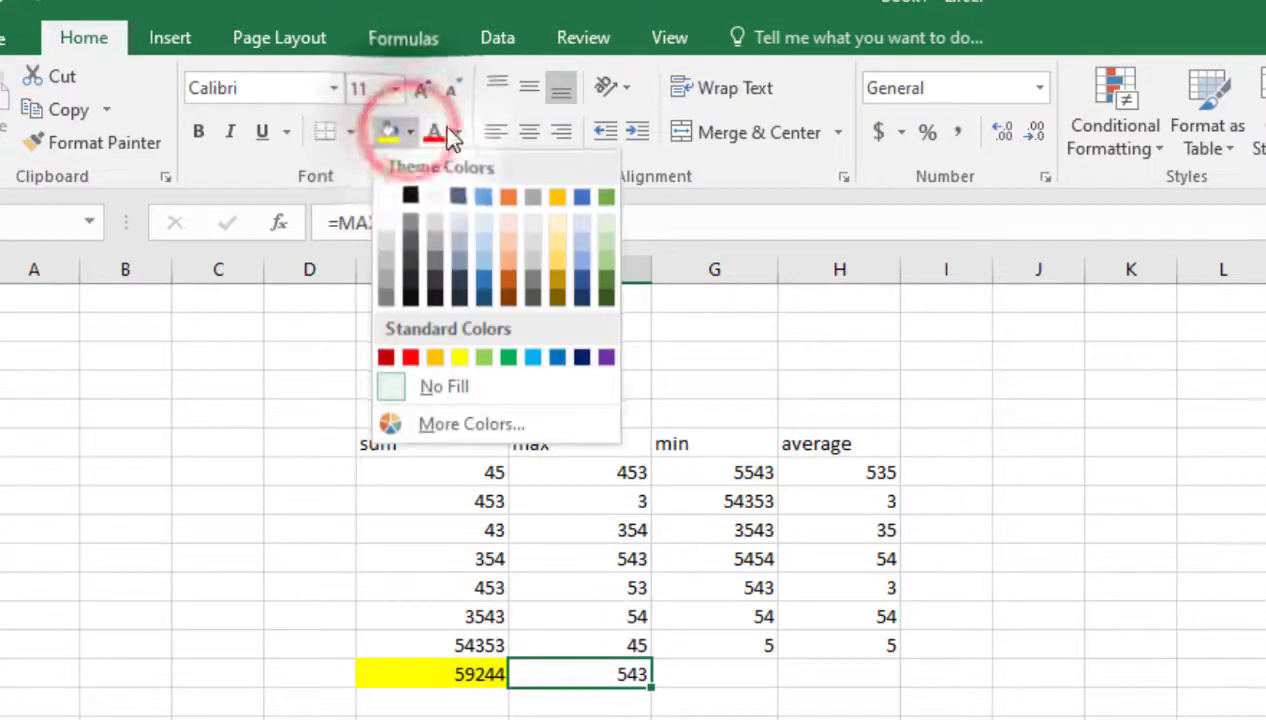
click(483, 277)
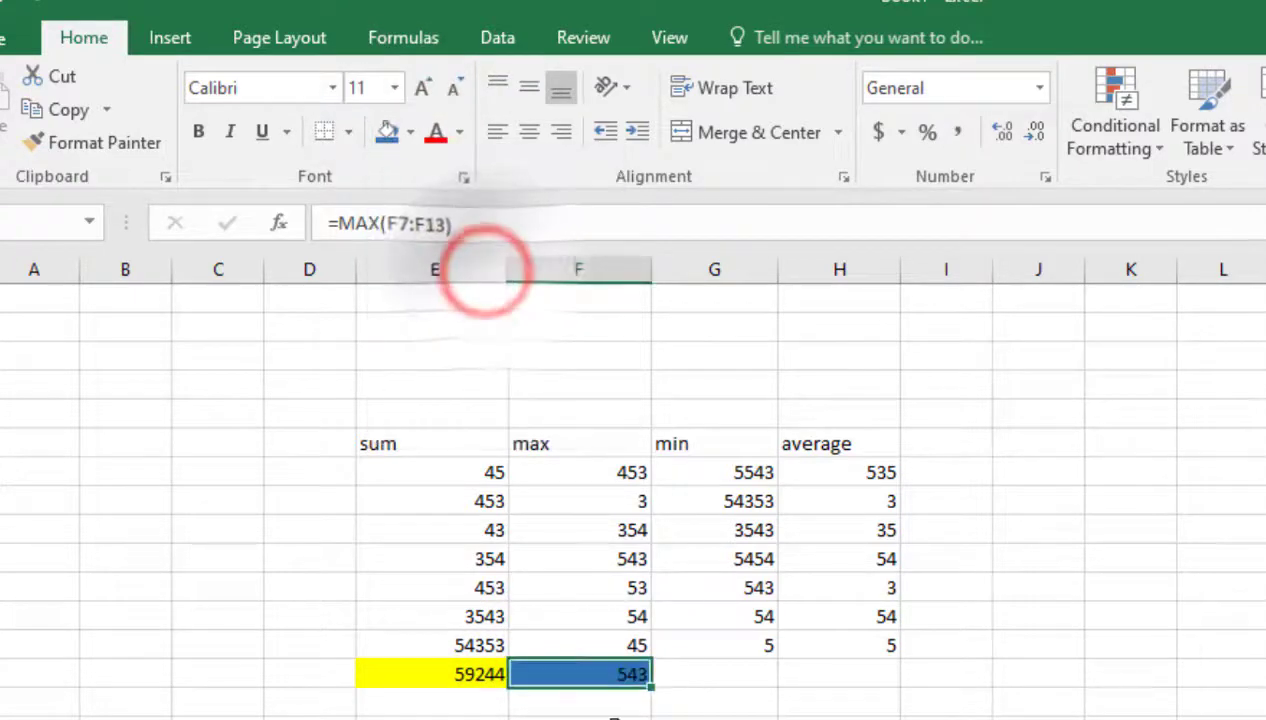
click(712, 672)
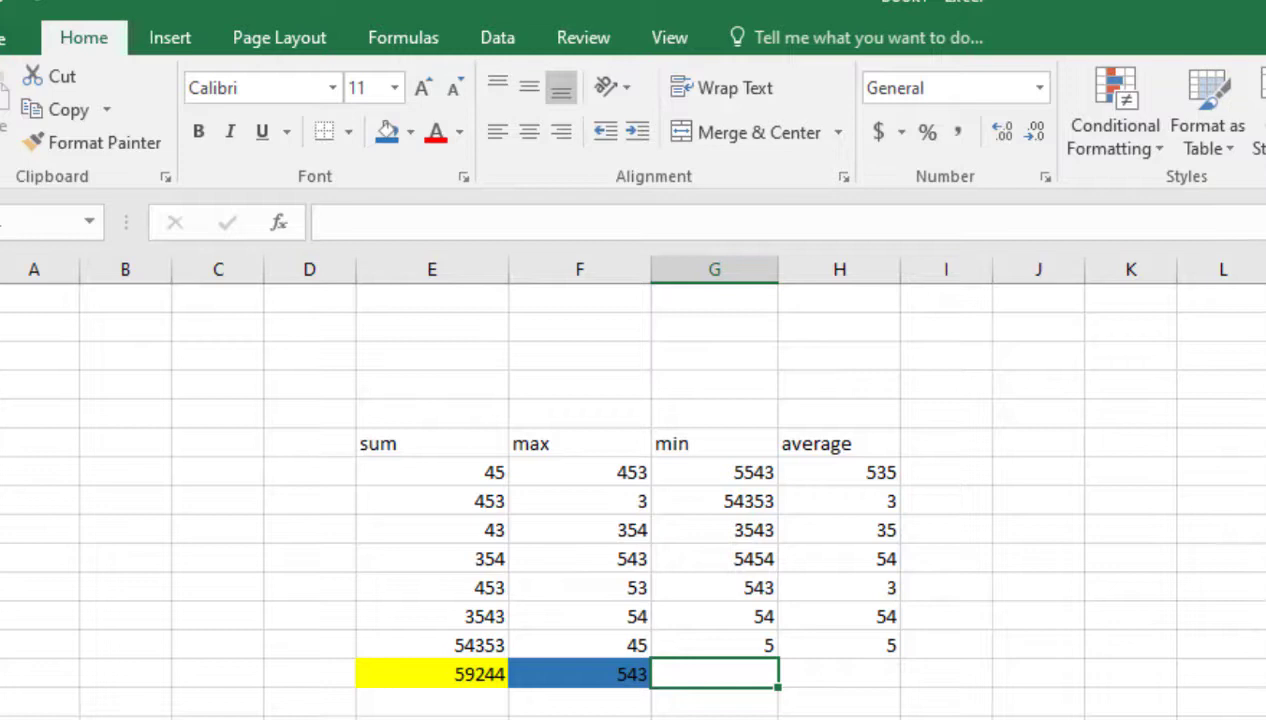
Step: Enter =MIN(G7:G13) in G14 to show the smallest value, 5
text(=)
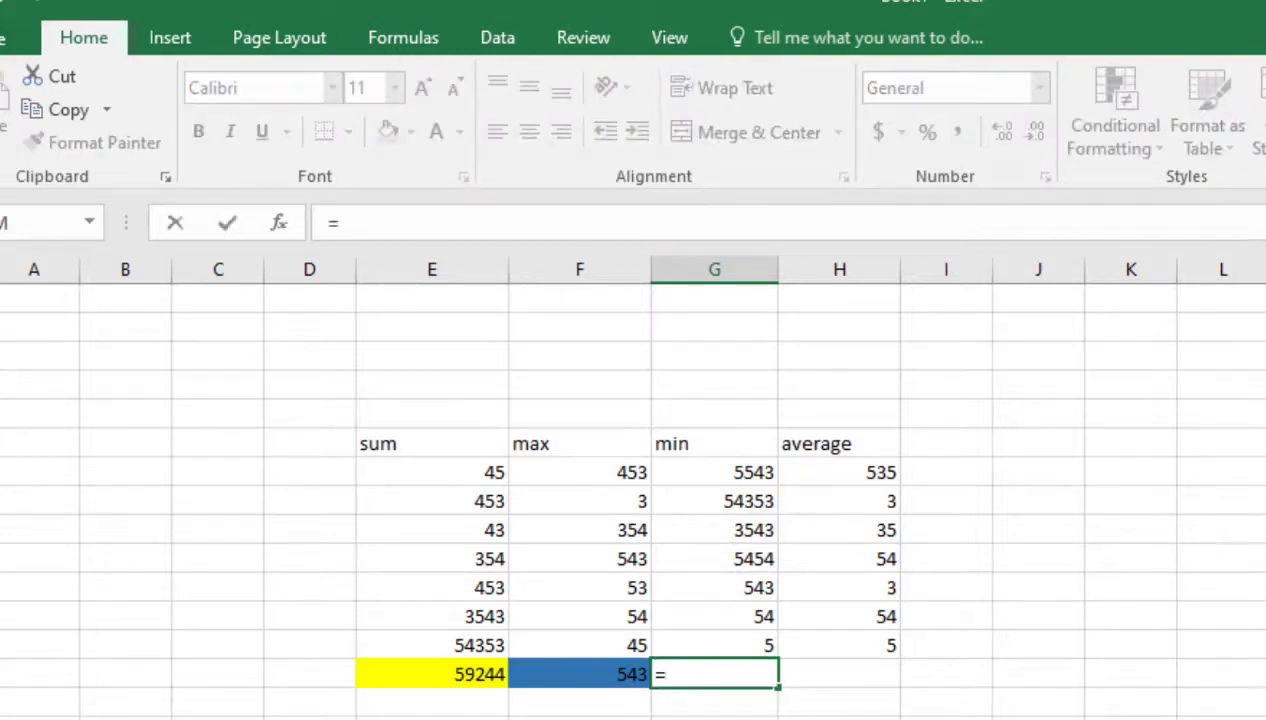
text(min)
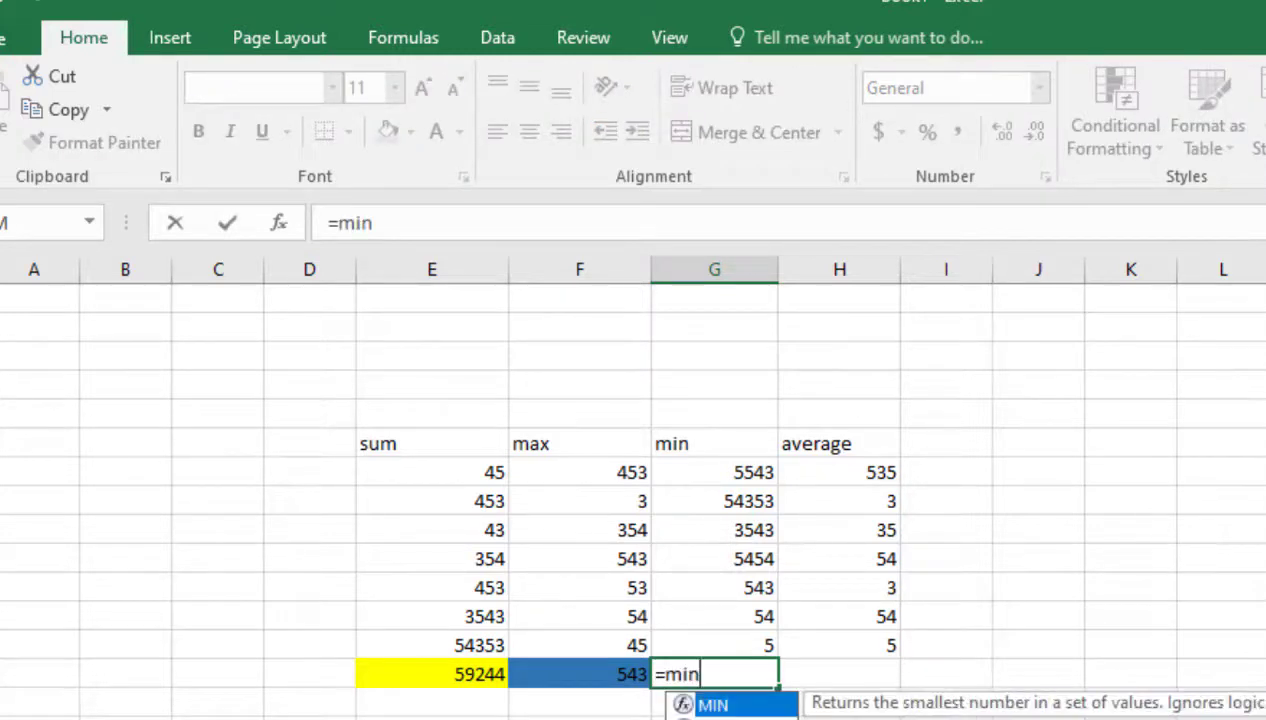
text(()
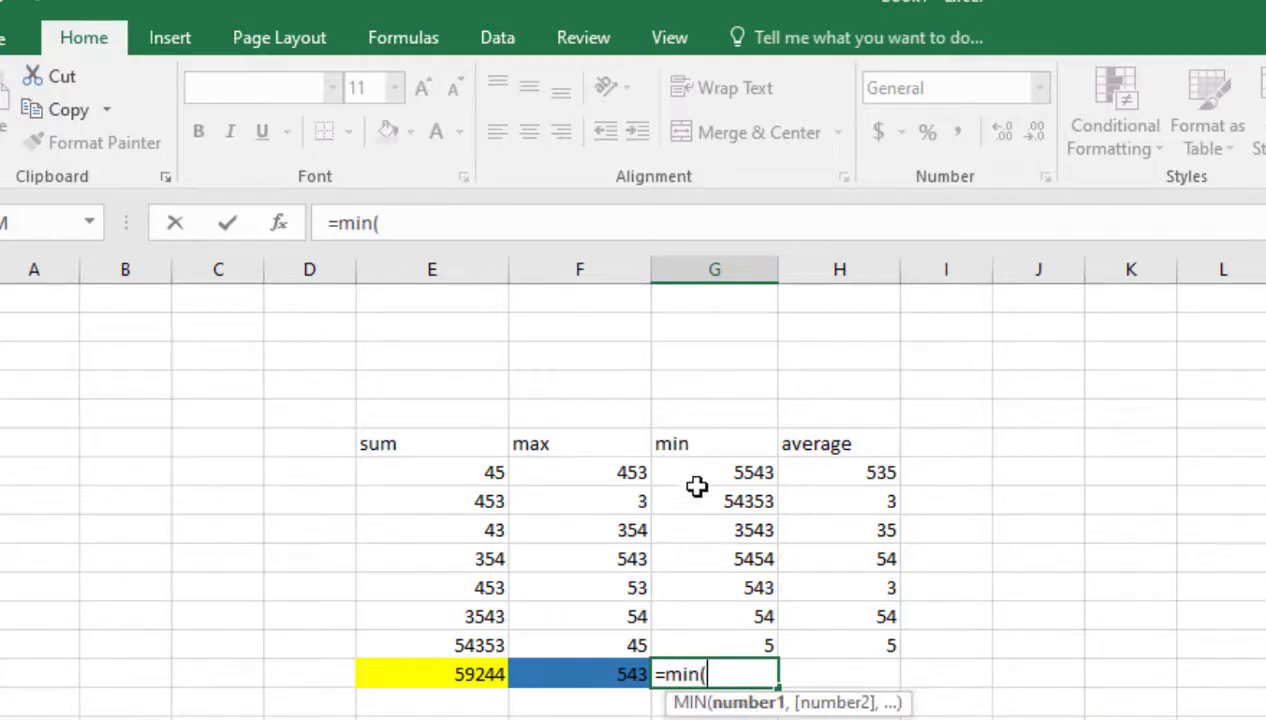
mouse_move(697, 473)
mouse_down()
mouse_move(717, 638)
mouse_move(717, 627)
mouse_up()
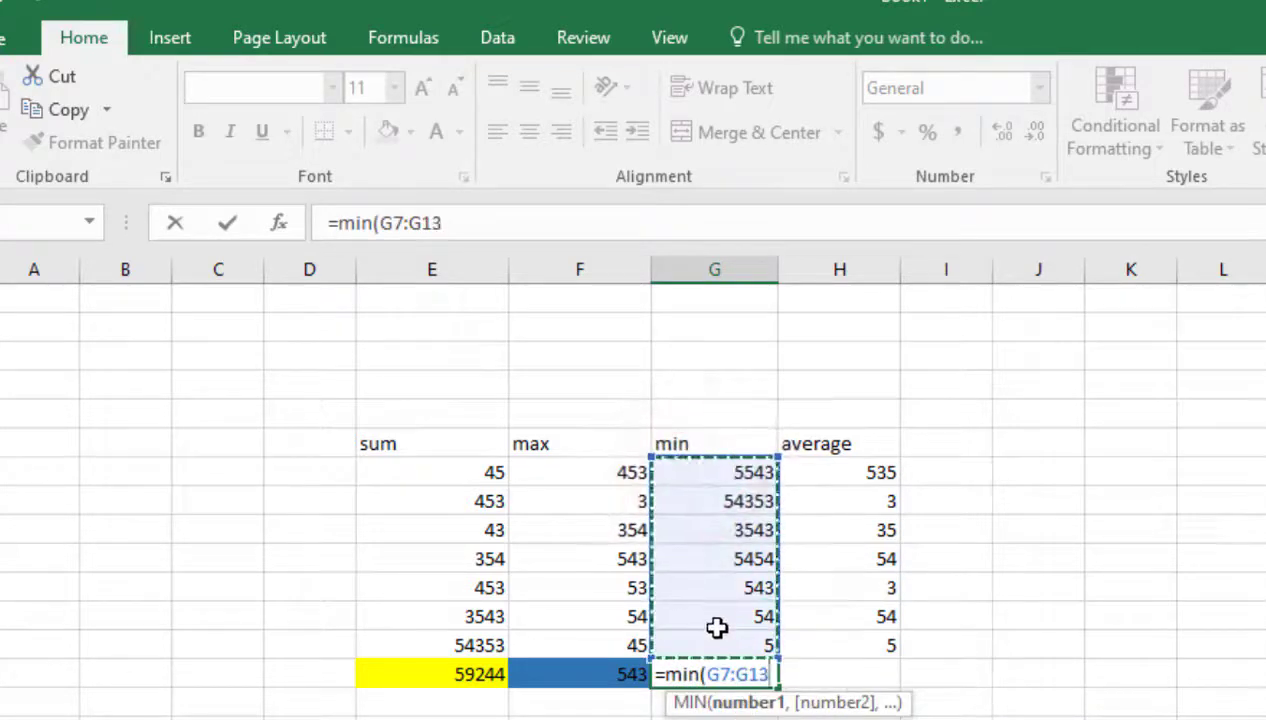
text())
key(Return)
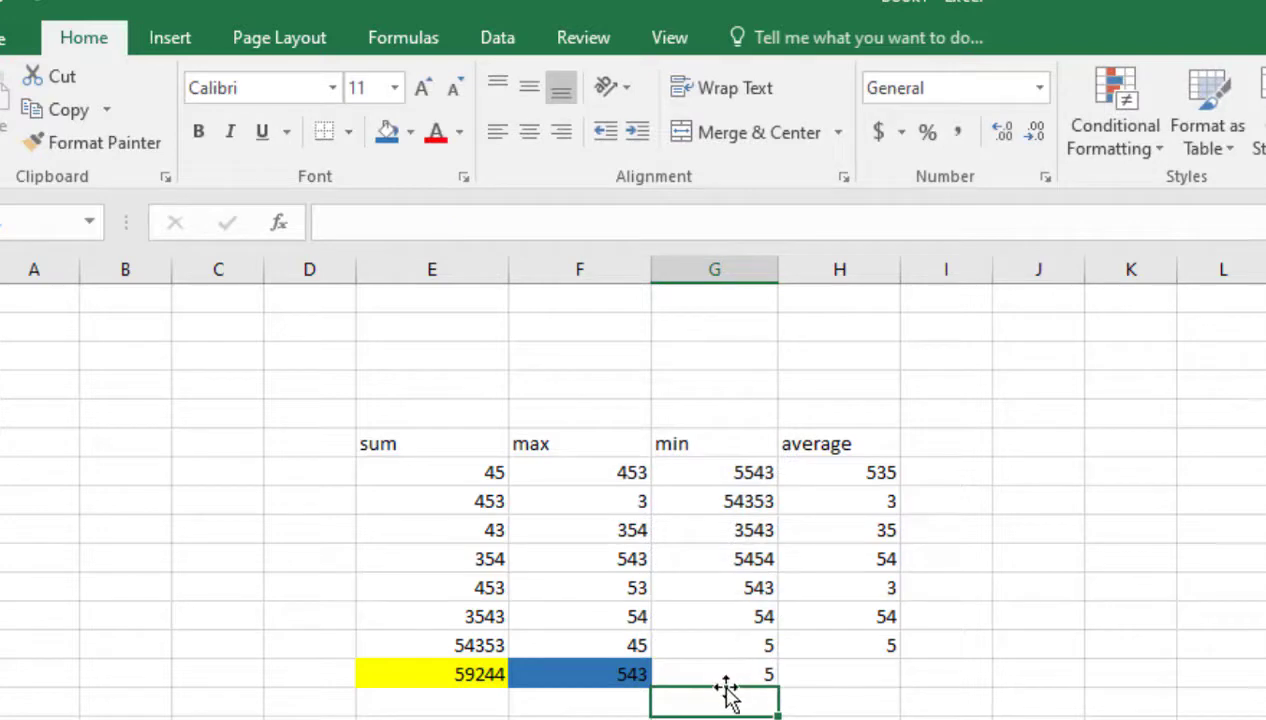
Step: Fill the min result cell G14 green
click(740, 676)
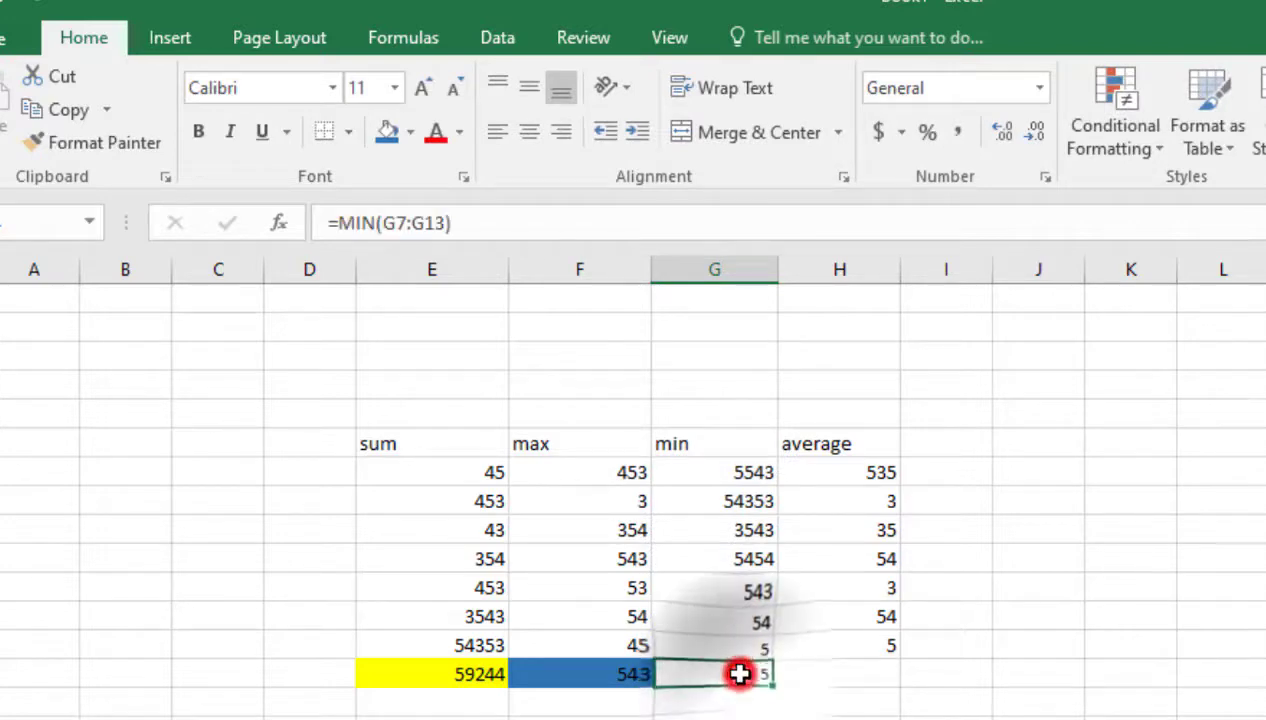
click(410, 132)
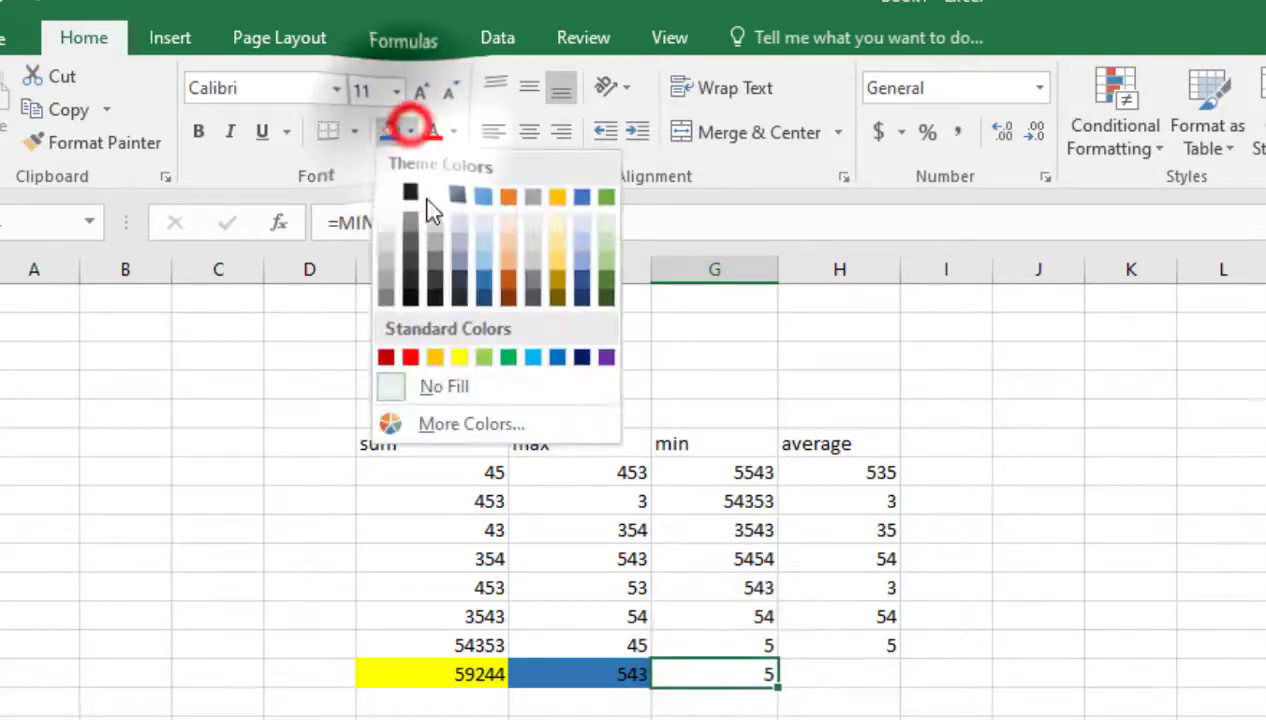
click(508, 359)
click(870, 671)
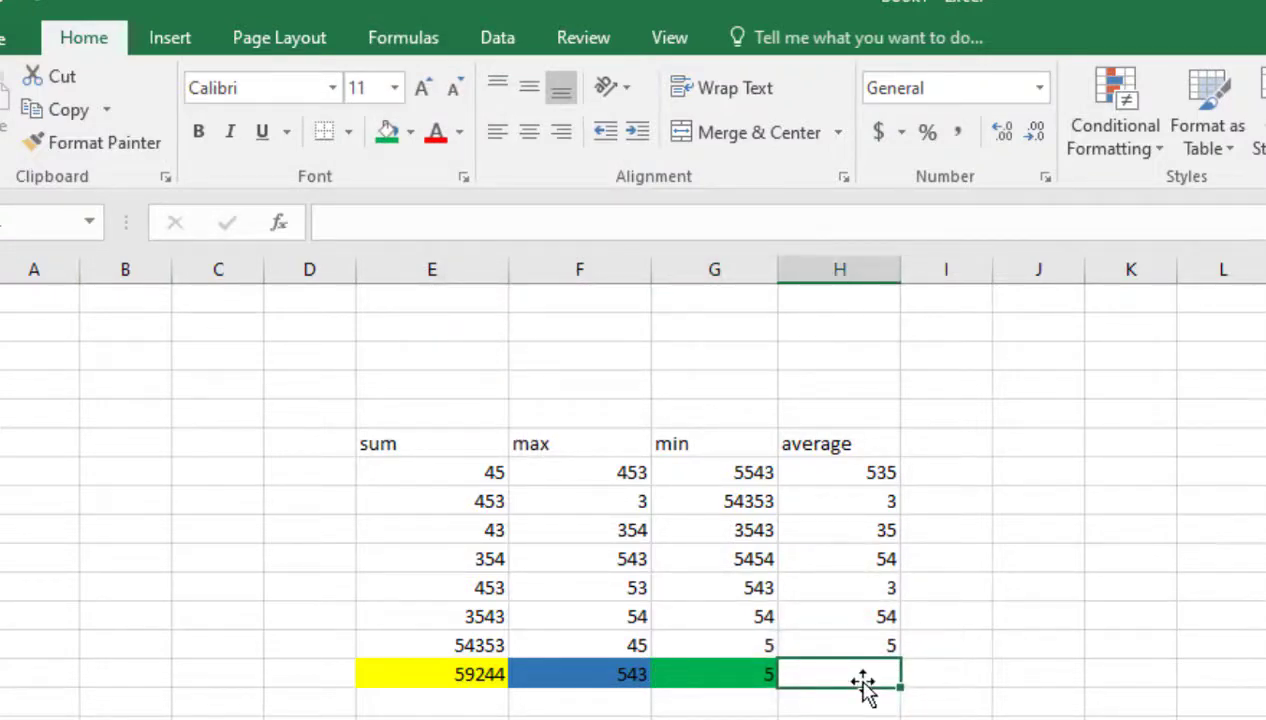
Step: Enter =AVERAGE(H7:H13) in H14, giving 98.42857143
text(=)
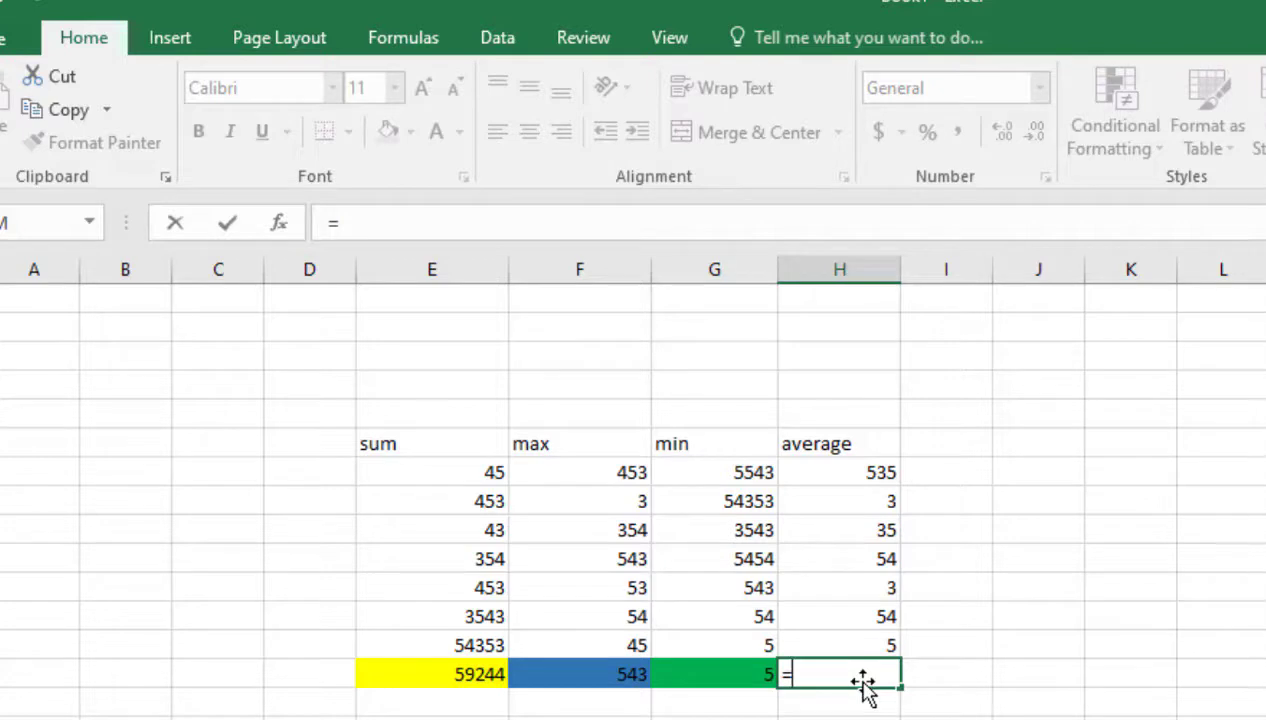
text(avera)
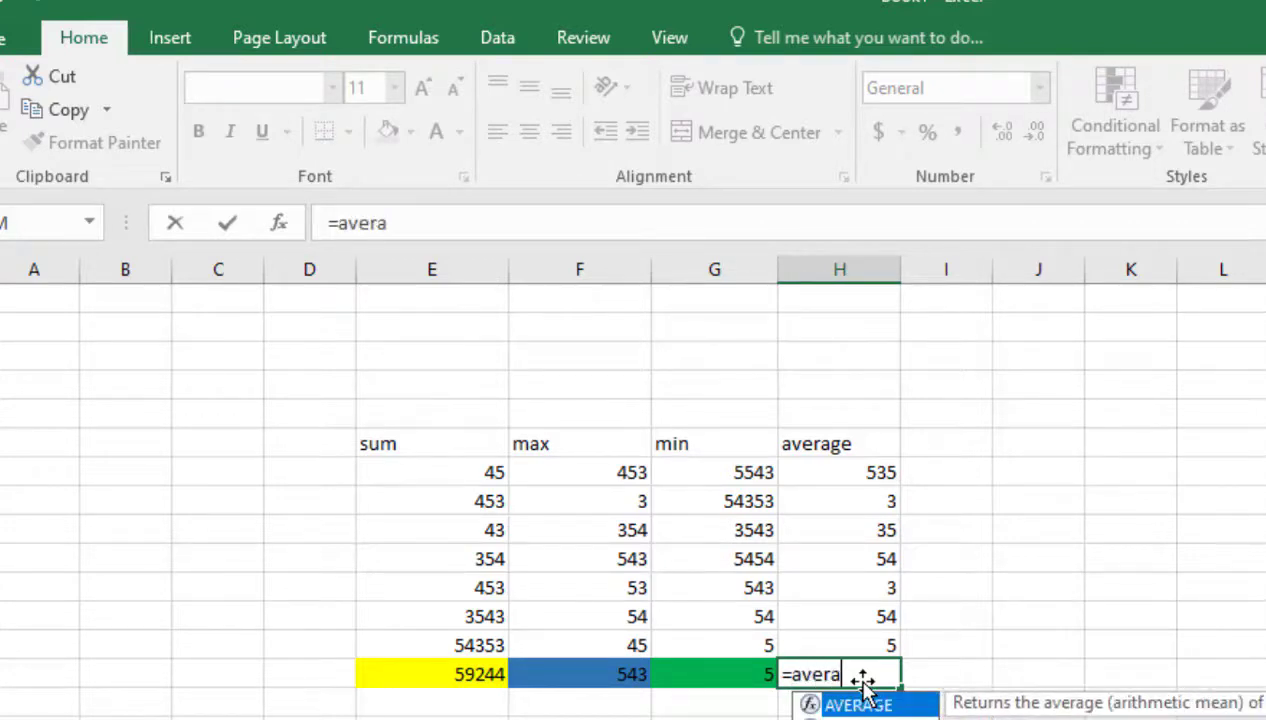
text(ge()
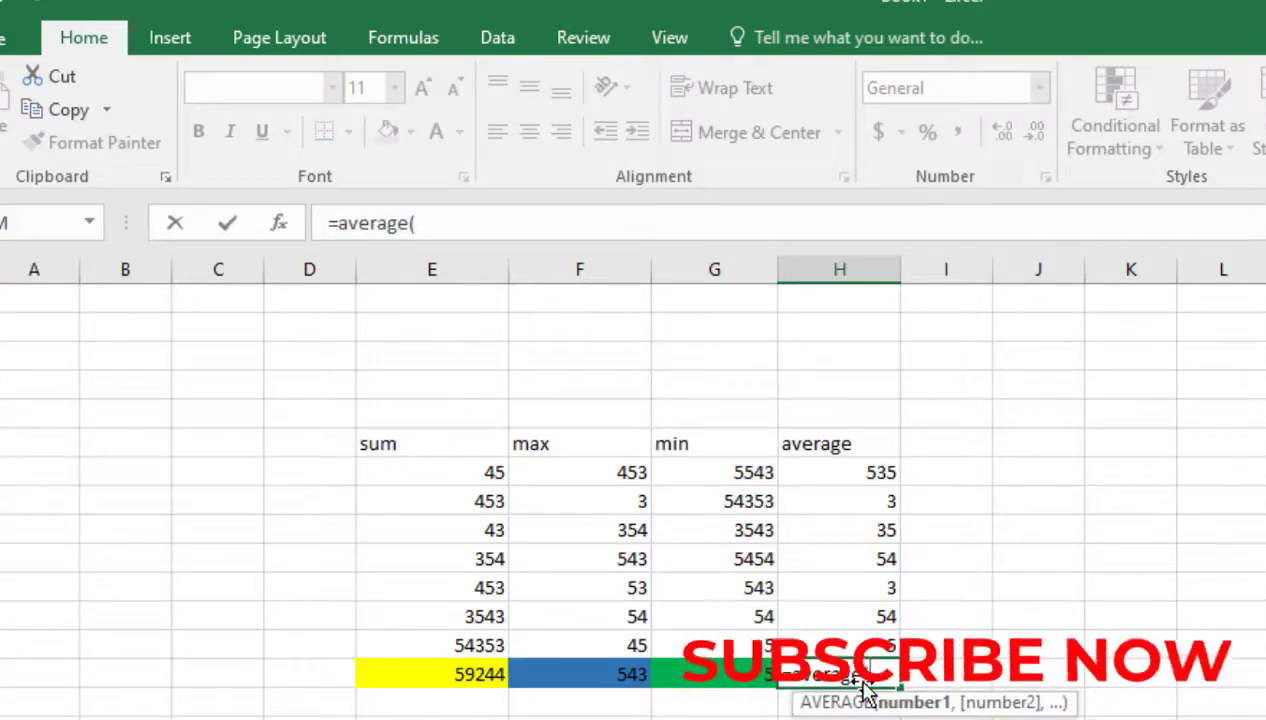
click(838, 476)
drag(838, 478, 858, 640)
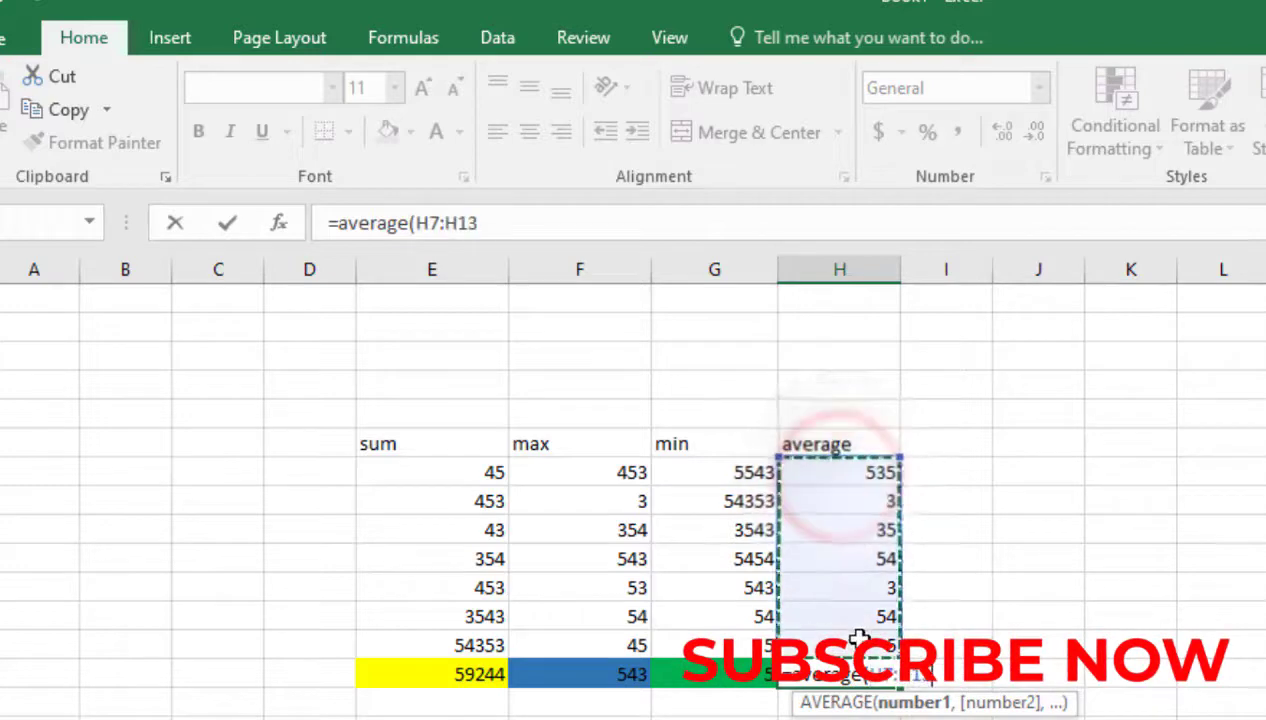
key(Return)
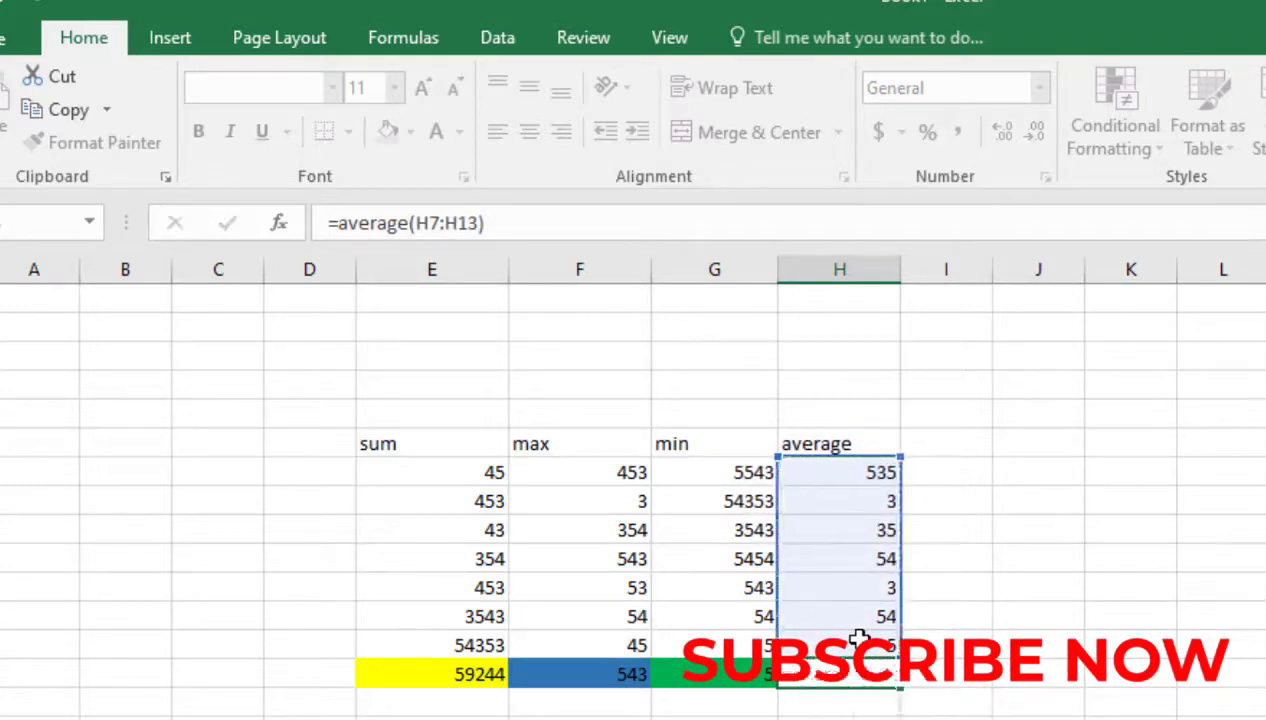
Step: Fill the average total cell H14 light blue
click(833, 676)
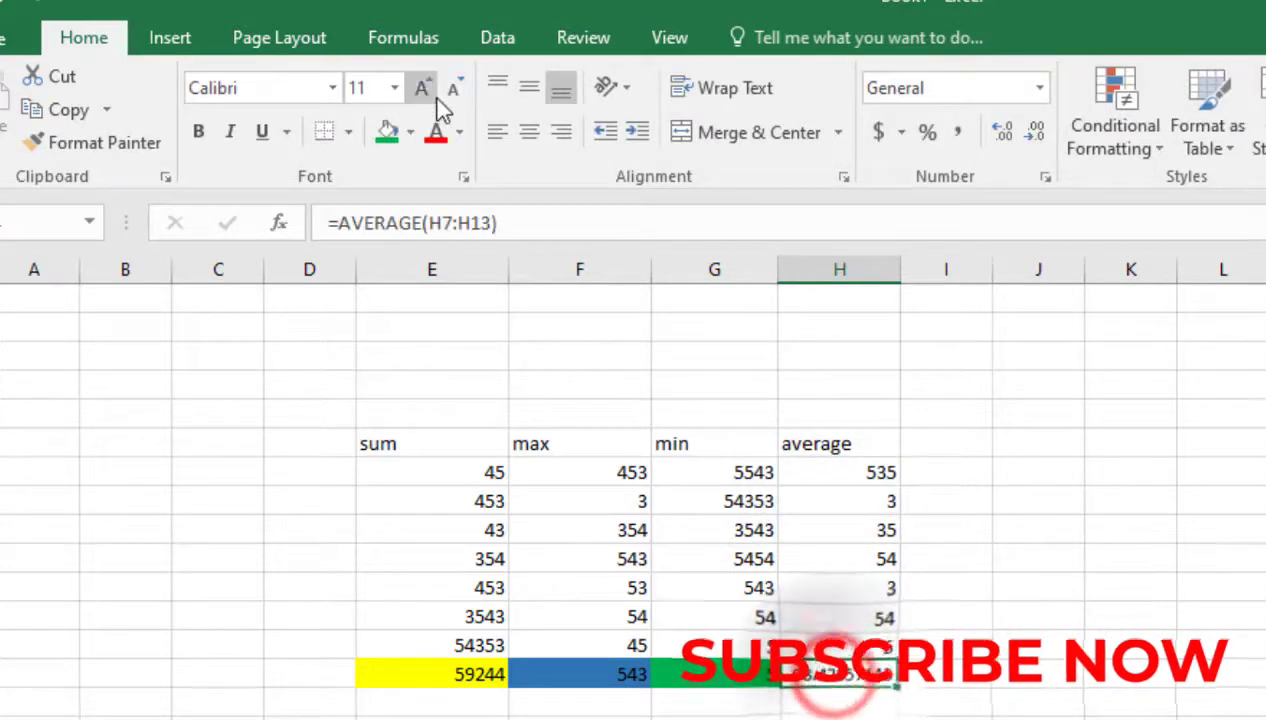
click(410, 132)
click(508, 357)
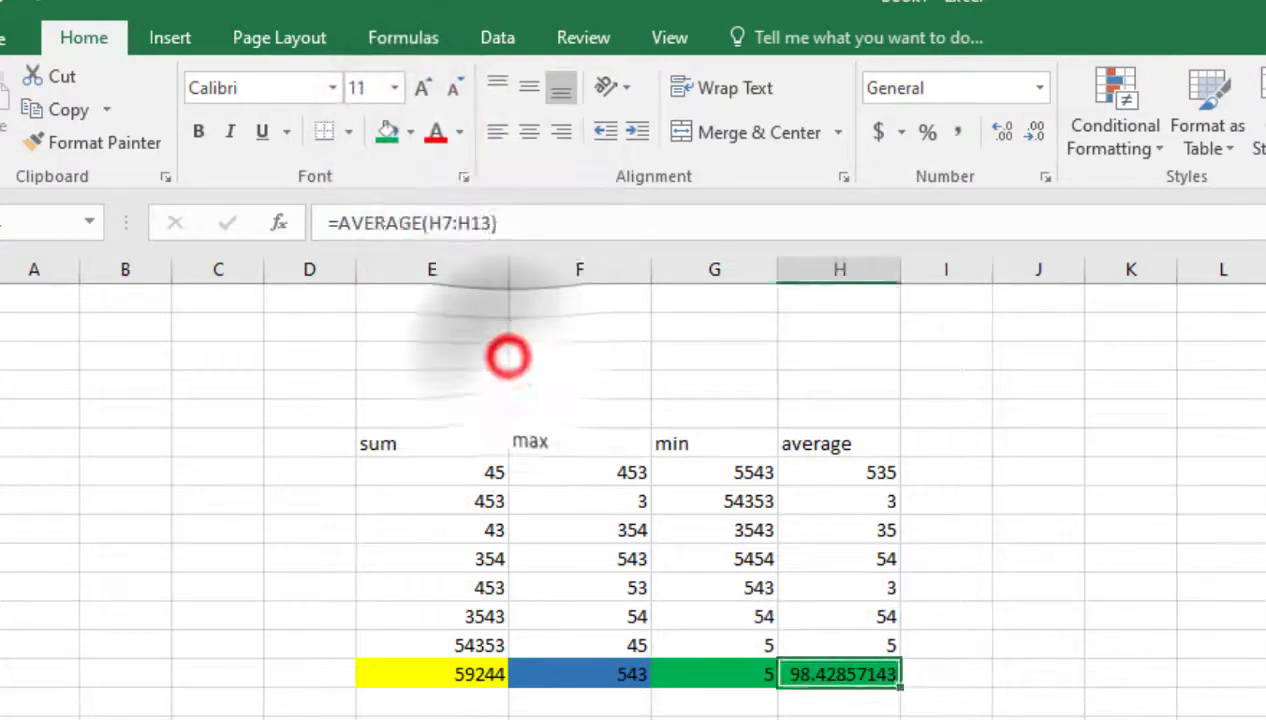
click(839, 678)
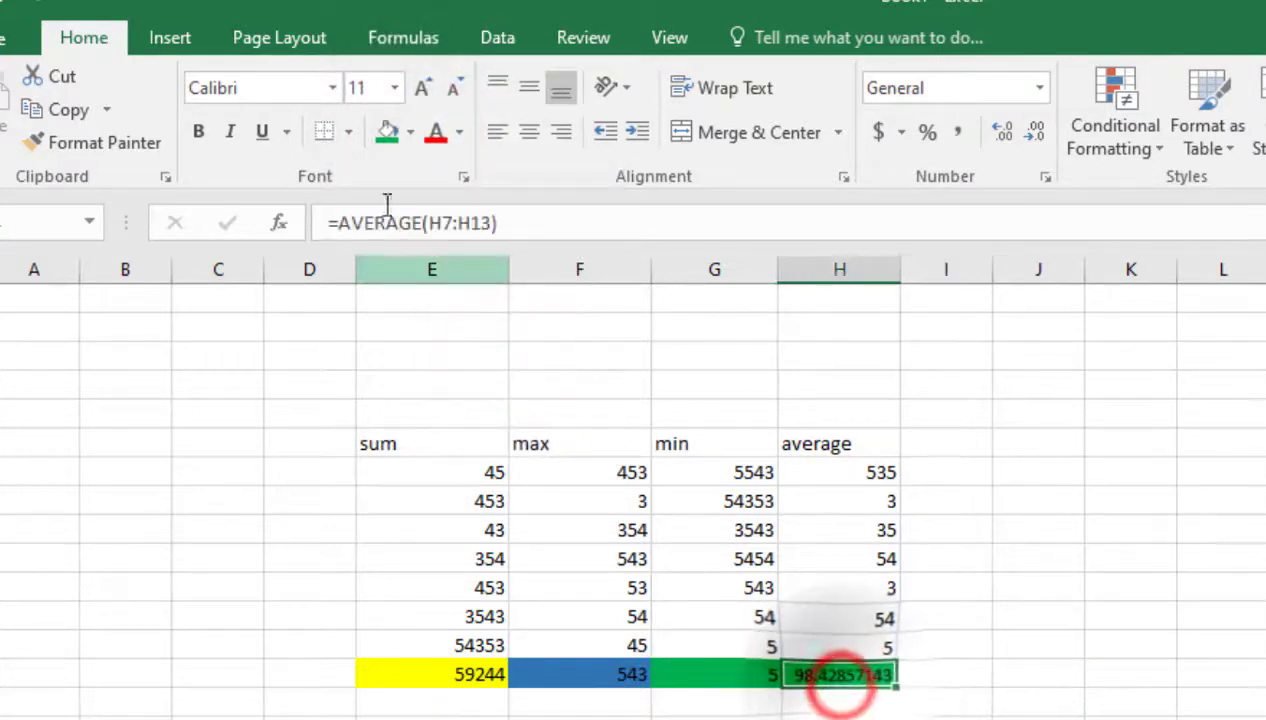
click(412, 132)
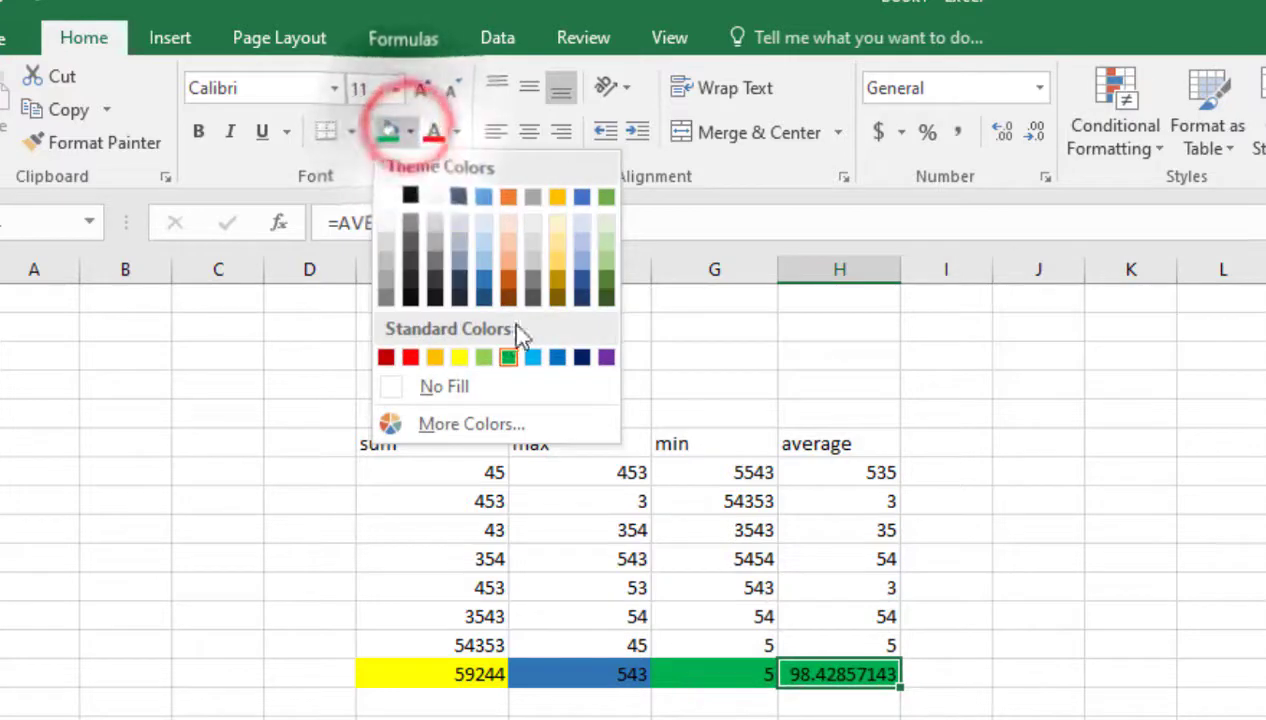
click(530, 355)
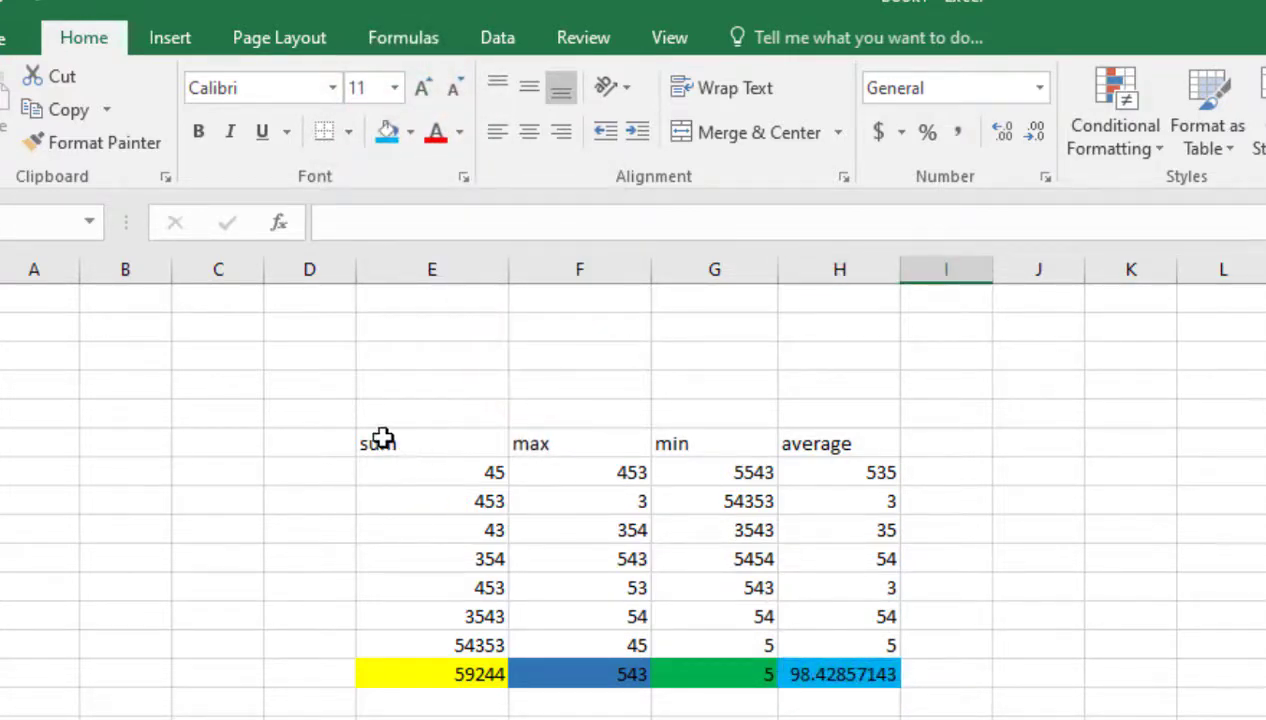
click(567, 448)
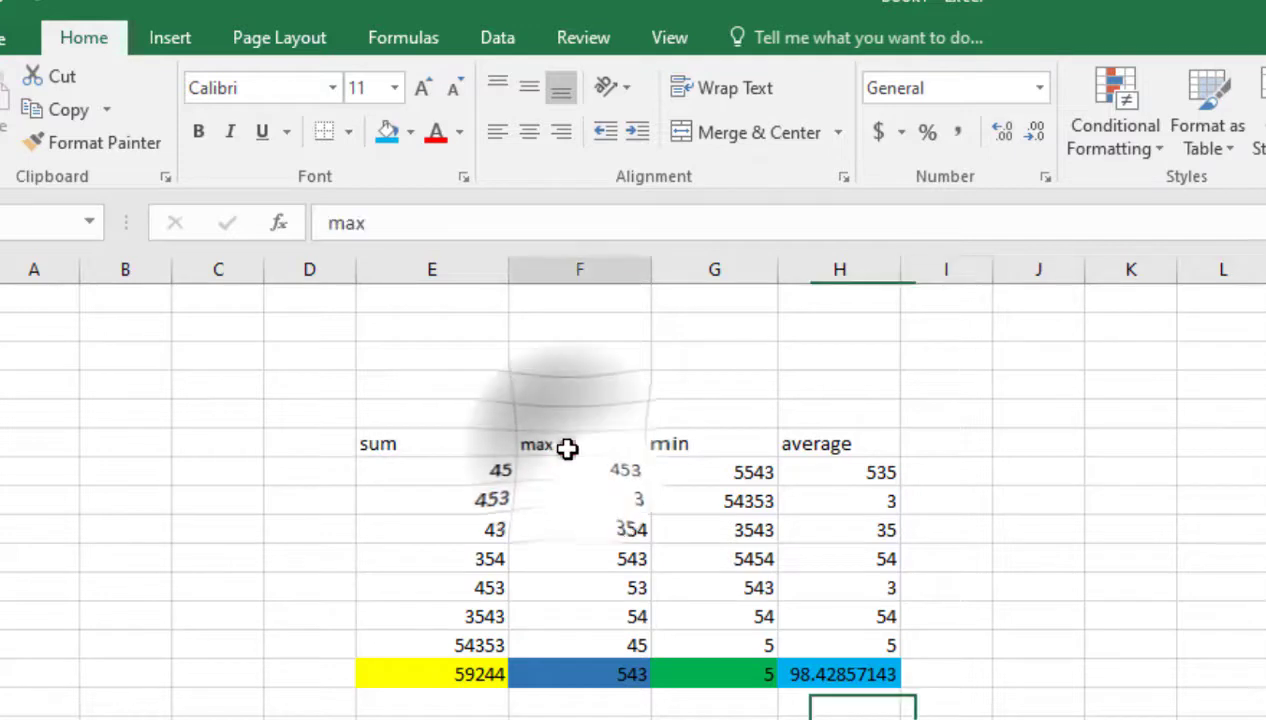
click(694, 446)
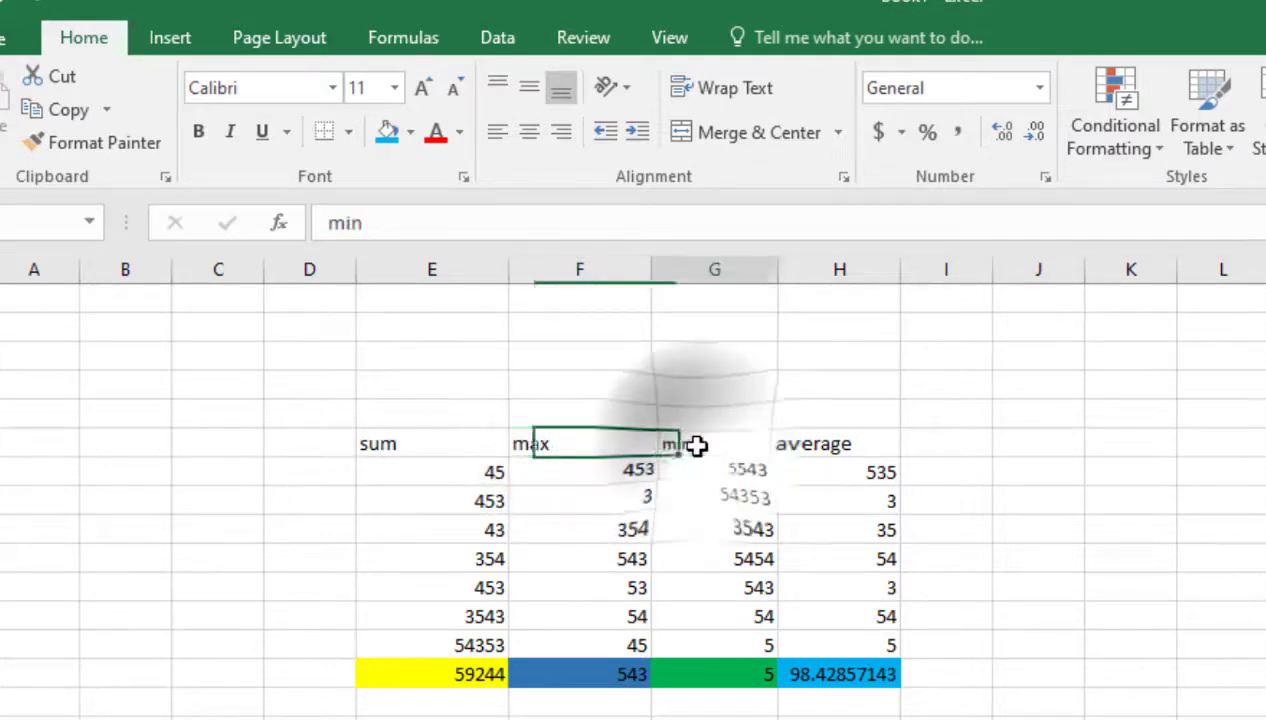
click(874, 446)
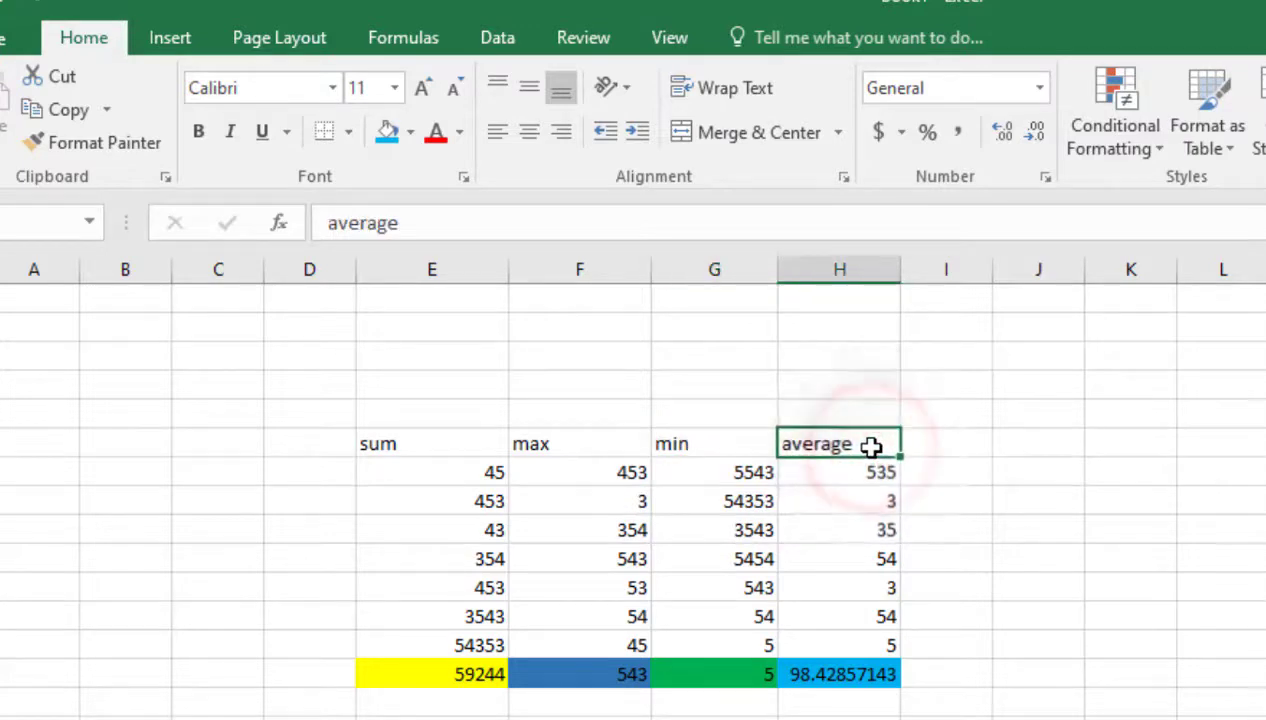
click(961, 443)
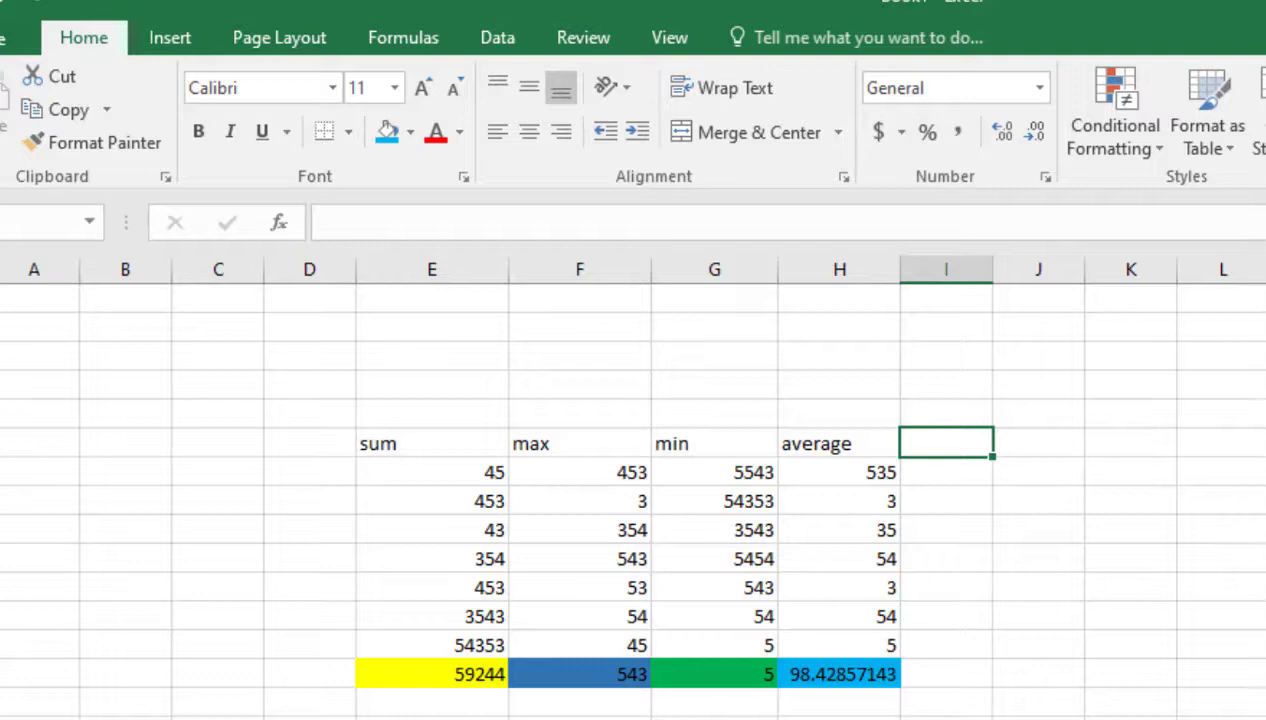
Step: Insert today's date, 6/21/2021, with Ctrl+; in the cell beside the average heading
key(ctrl+semicolon)
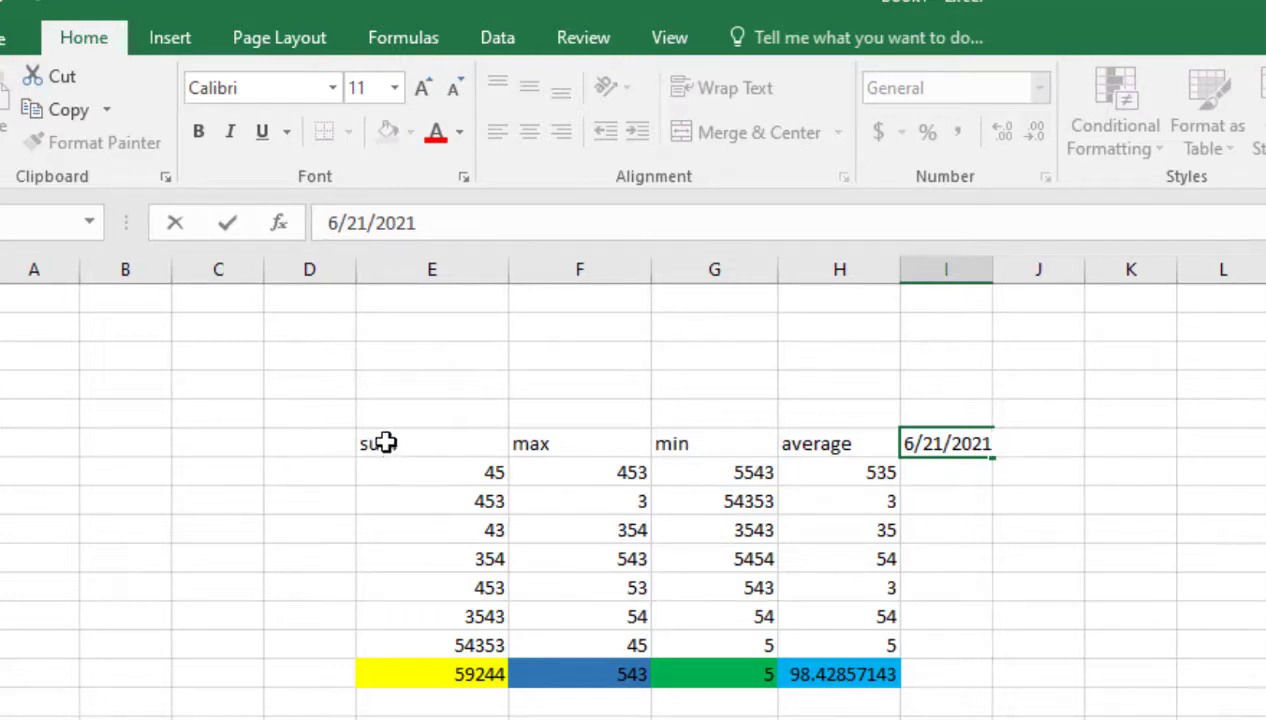
mouse_move(386, 444)
mouse_down()
mouse_move(808, 486)
mouse_move(904, 475)
mouse_move(950, 500)
mouse_move(961, 678)
mouse_up()
click(1125, 475)
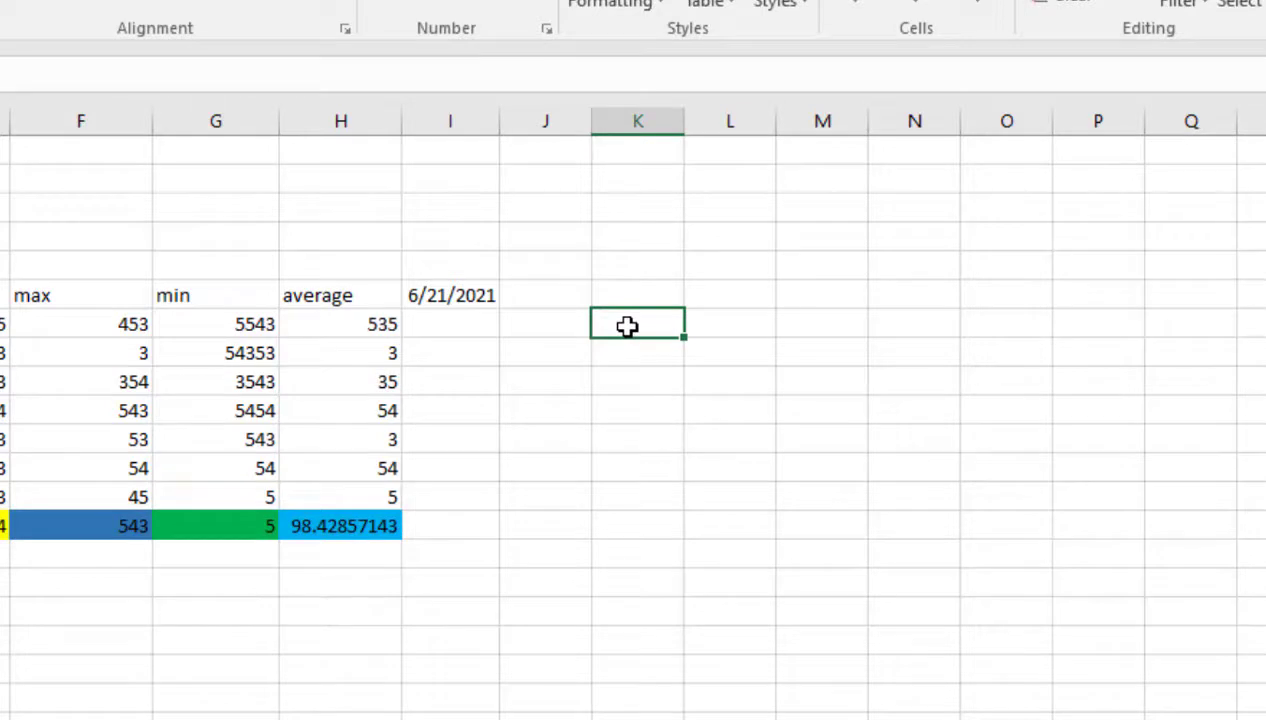
Step: Enter 45 in both K7 and K8
text(45)
key(Return)
text(45)
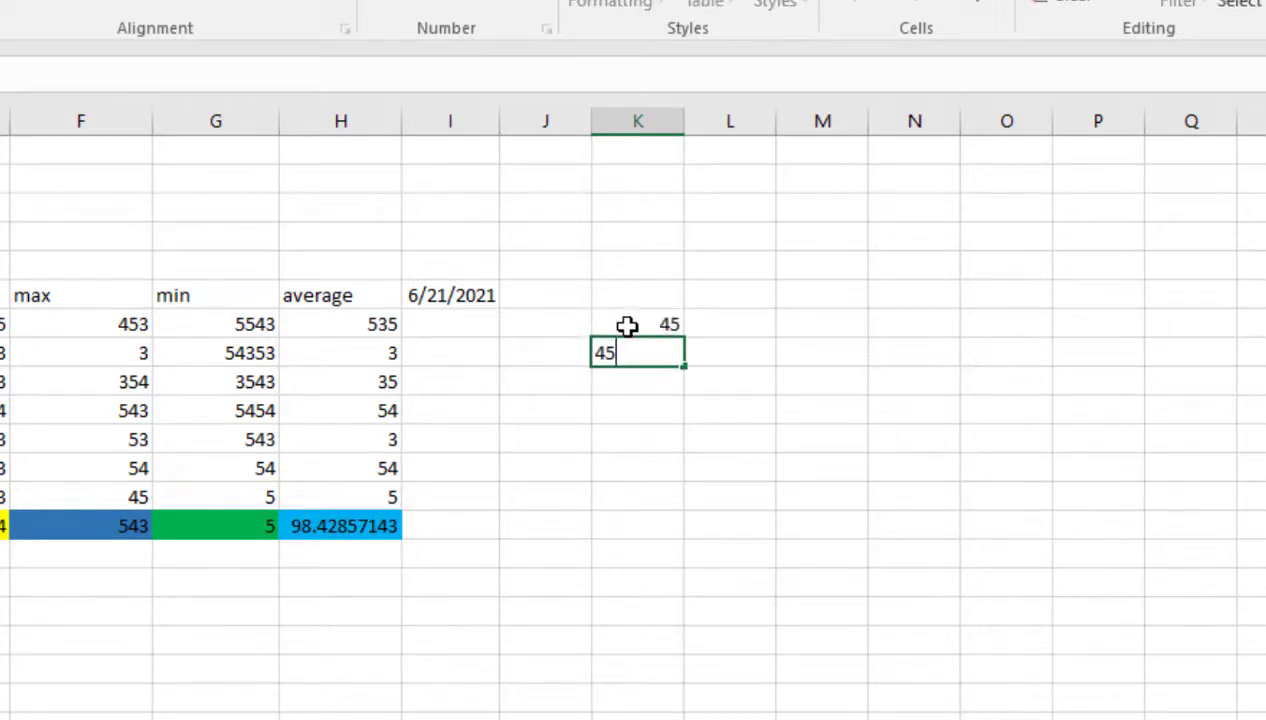
key(ctrl+Return)
key(Return)
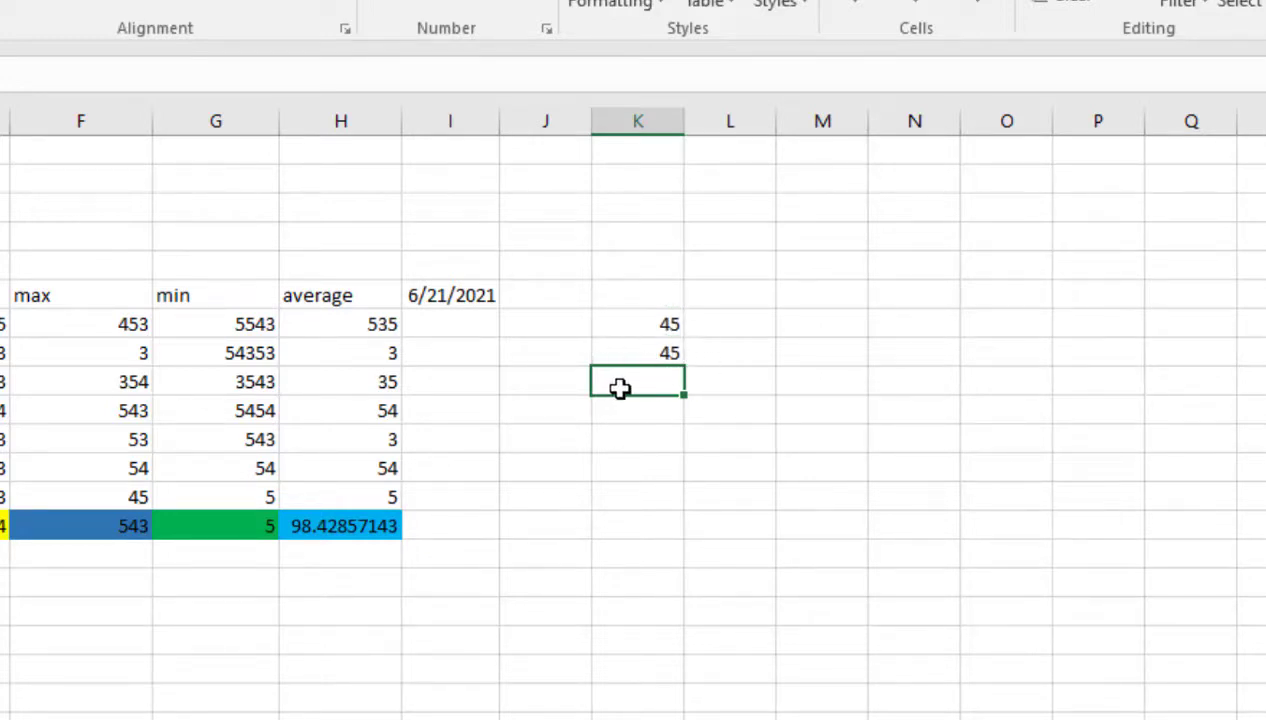
Step: Enter =K7+K8 in K9 to show their sum, 90
text(=)
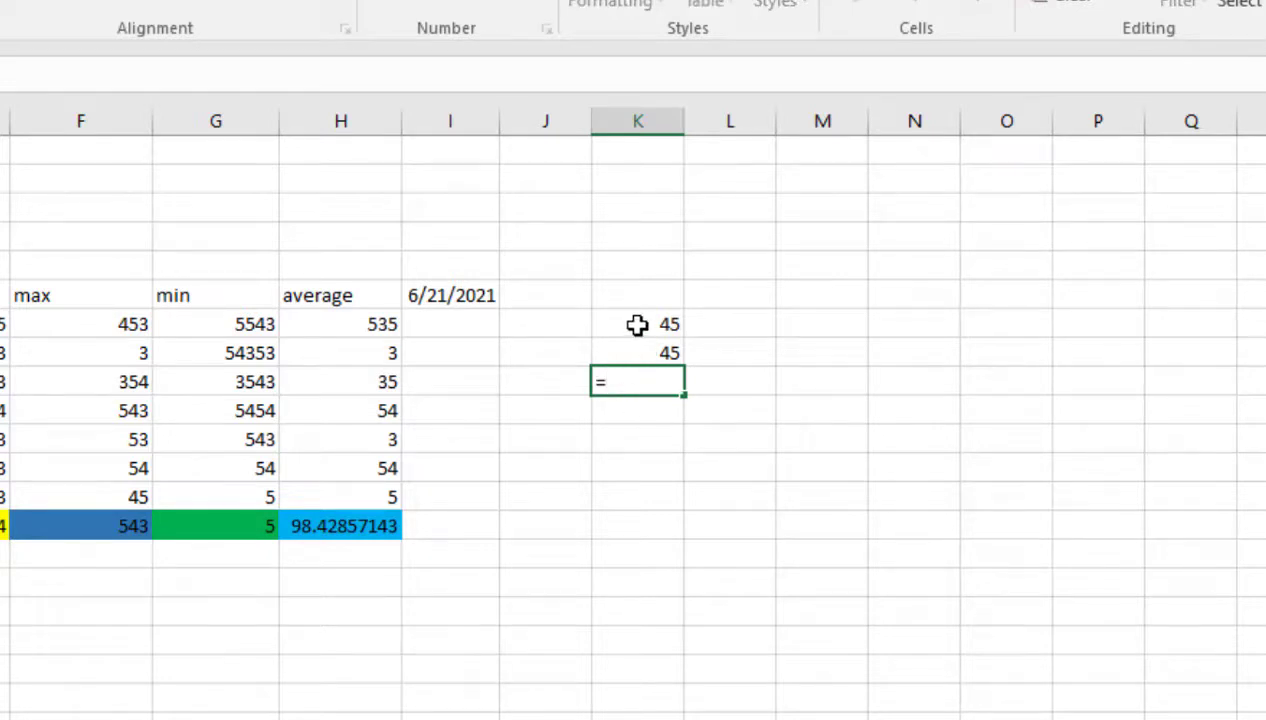
click(637, 324)
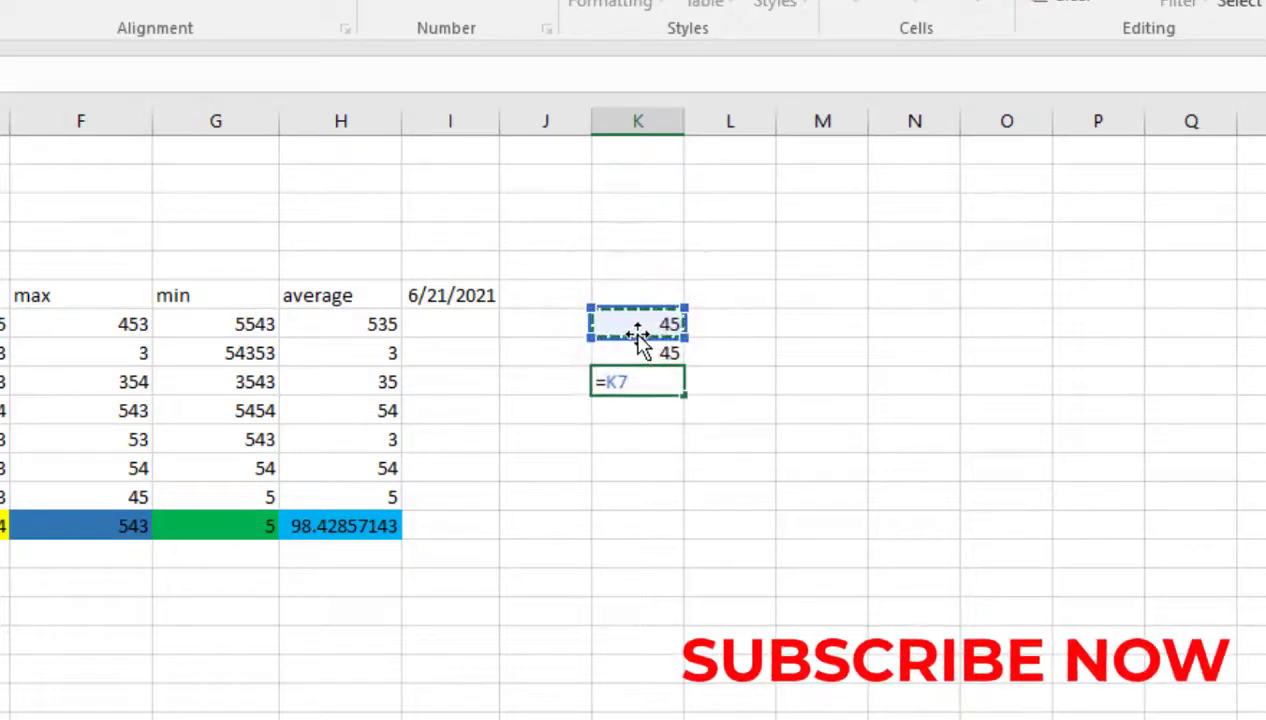
text(+)
click(644, 350)
key(Return)
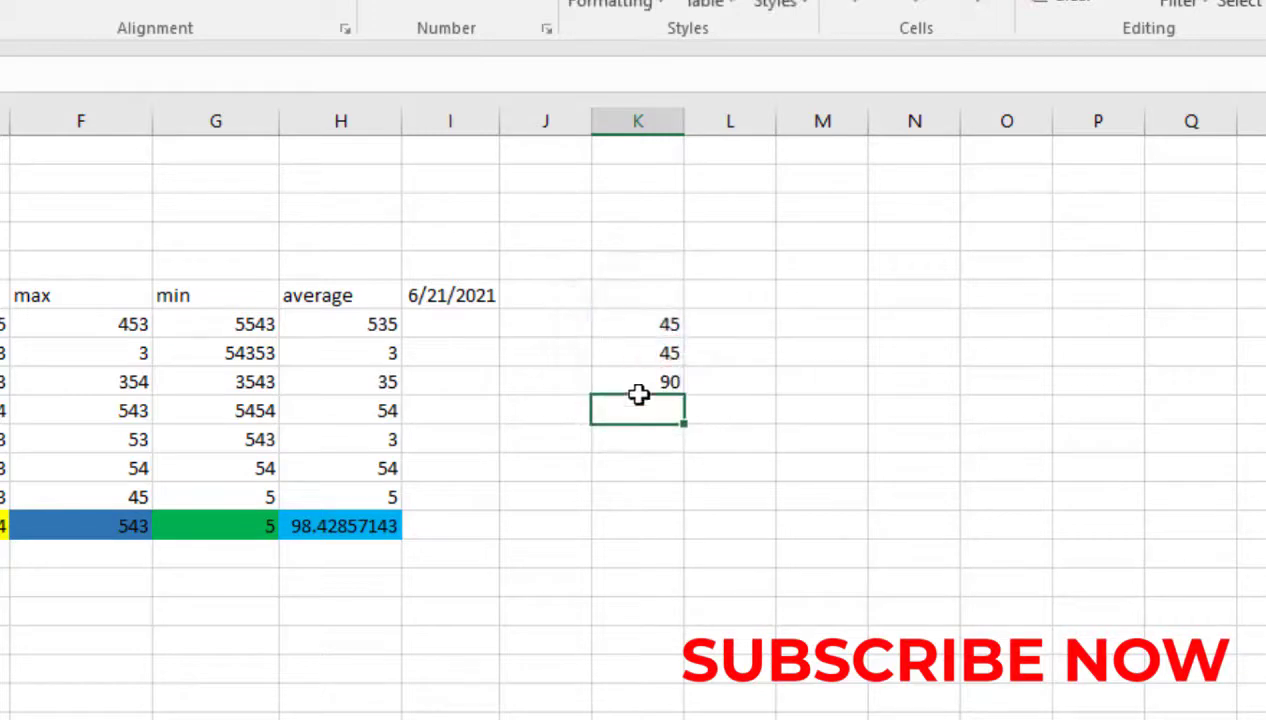
click(718, 328)
Step: Enter 5 in L7 and 454 in L8
text(5)
key(Return)
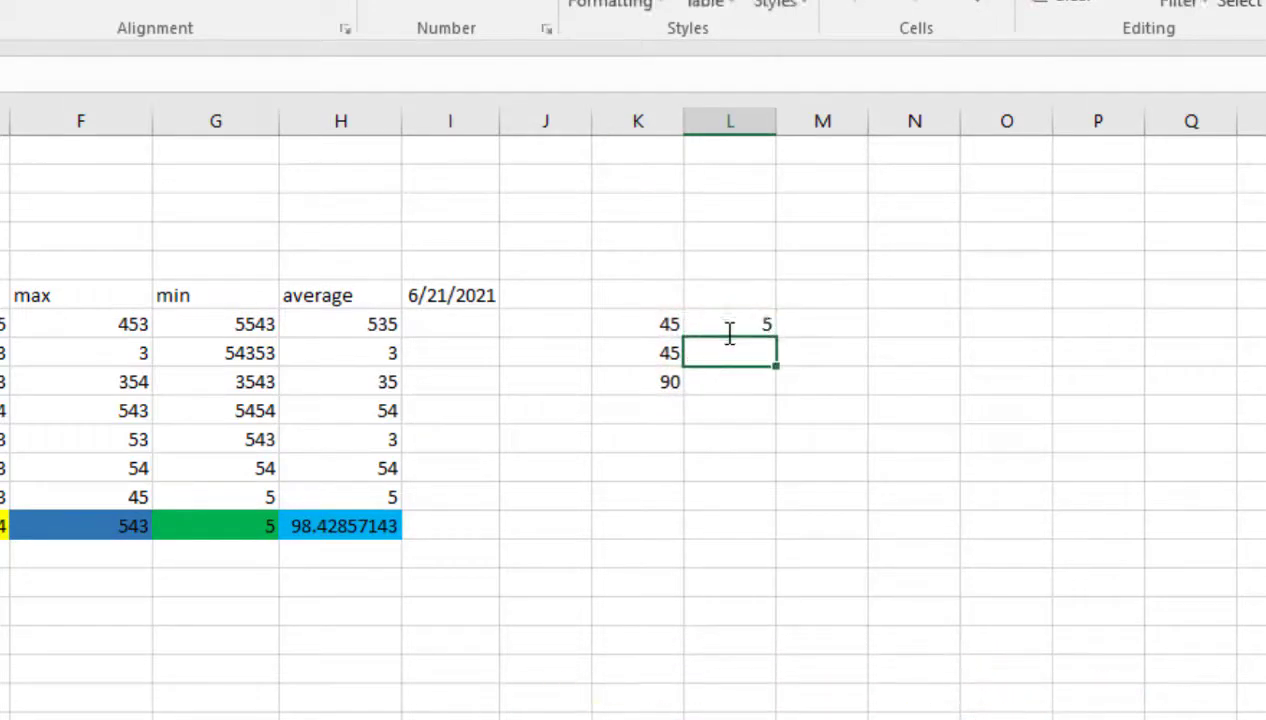
text(454)
key(Return)
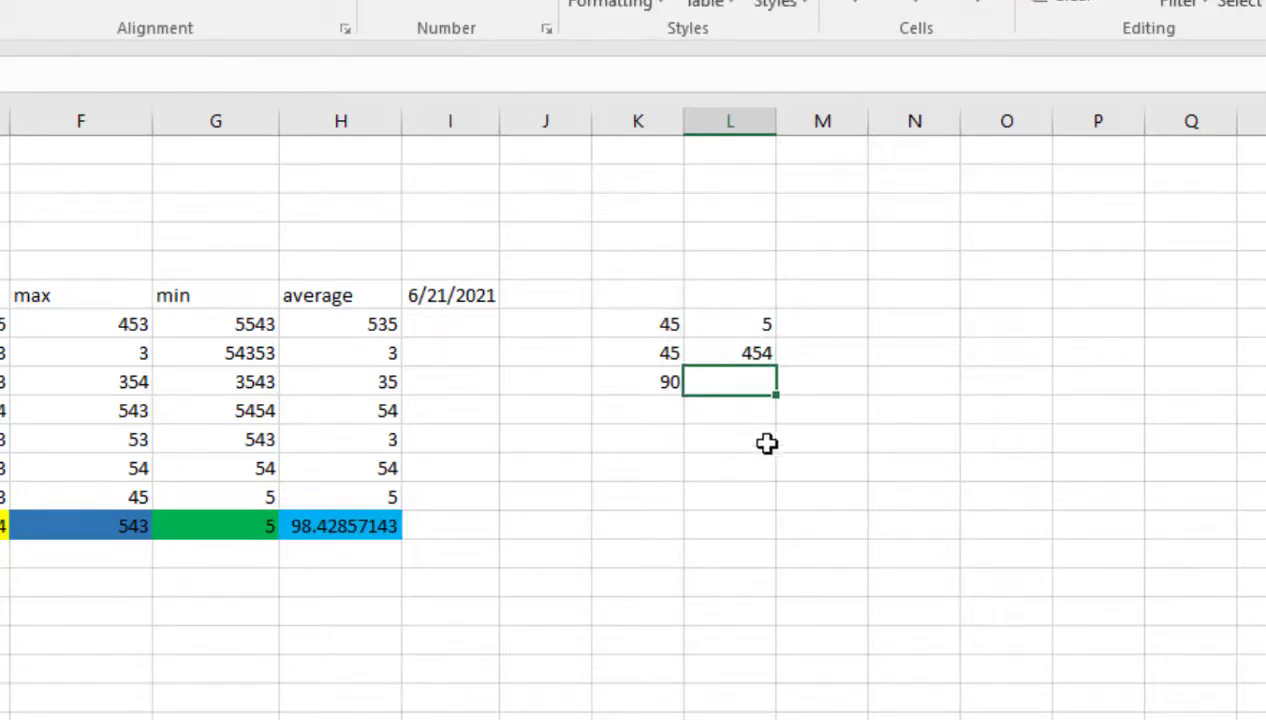
Step: Enter =L7*L8 in L9 to show the product, 2270
text(=)
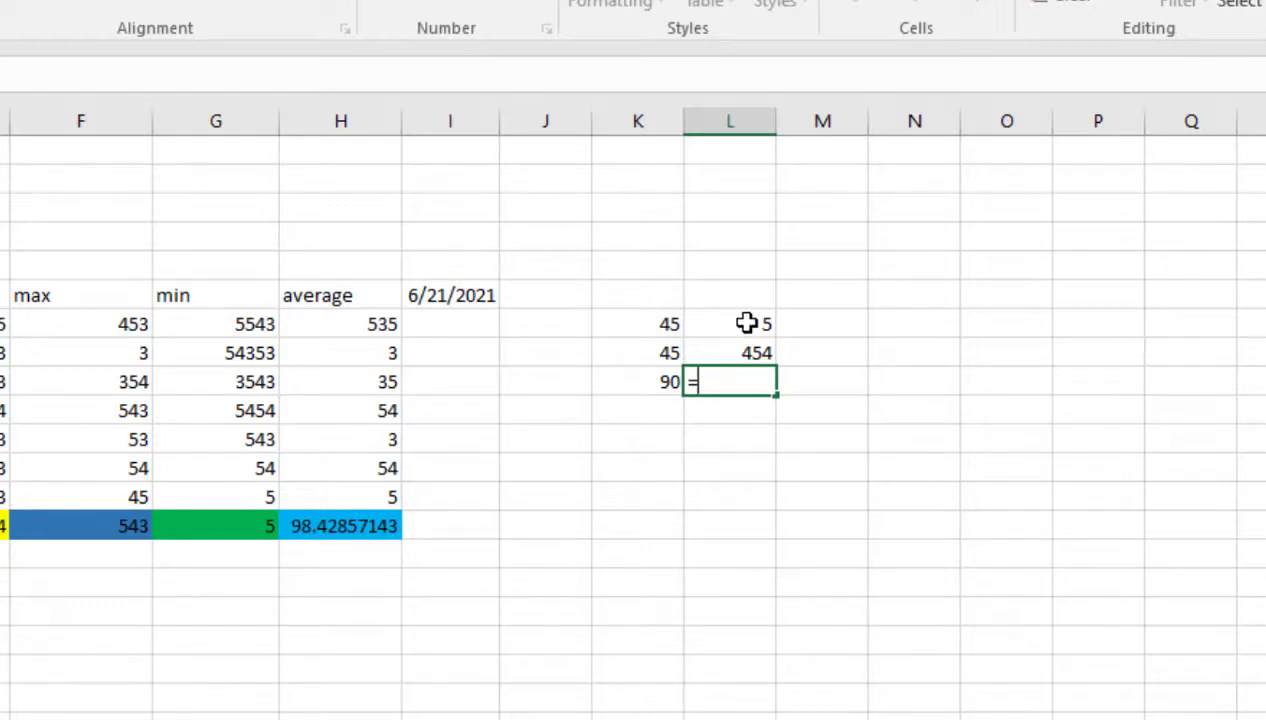
click(733, 324)
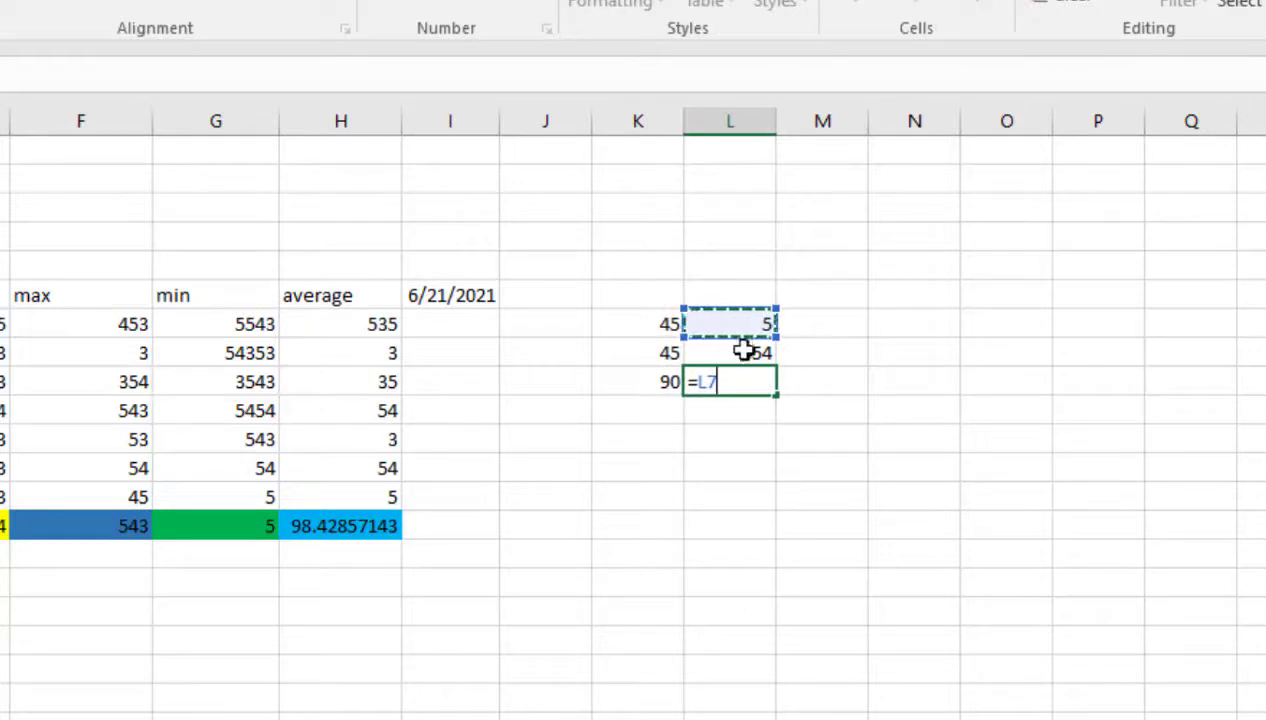
text(*)
click(738, 356)
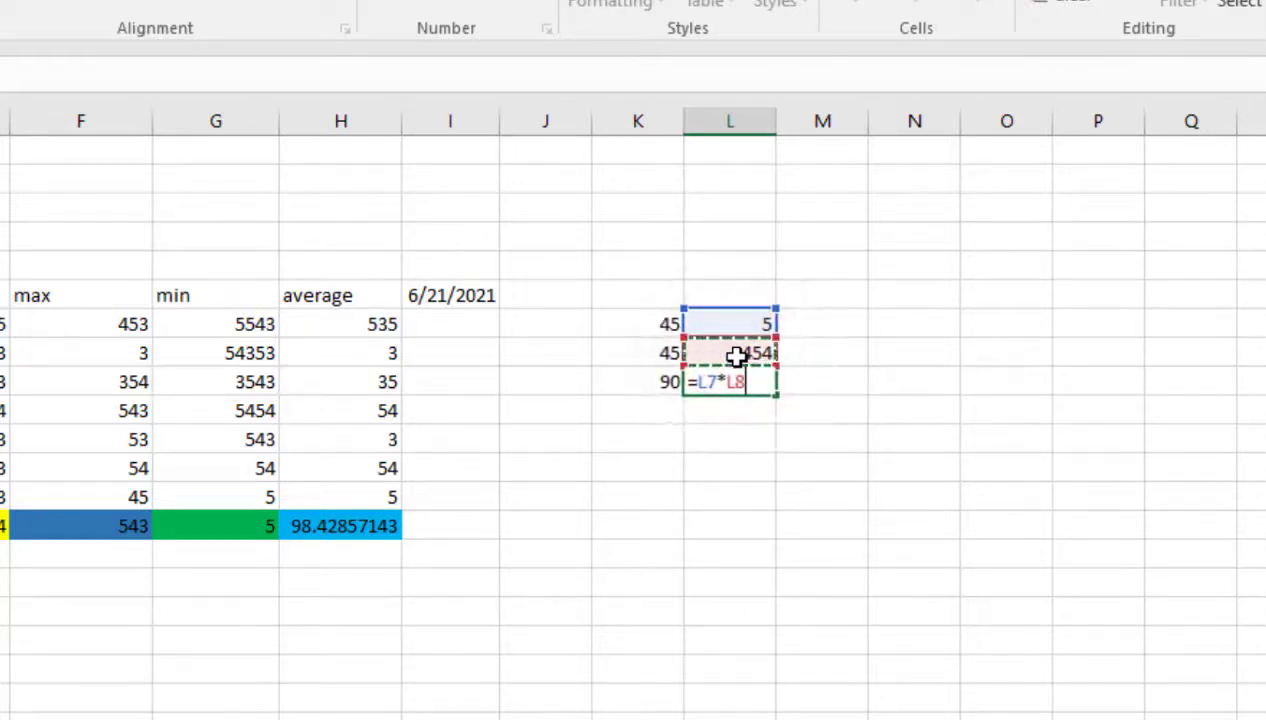
key(Return)
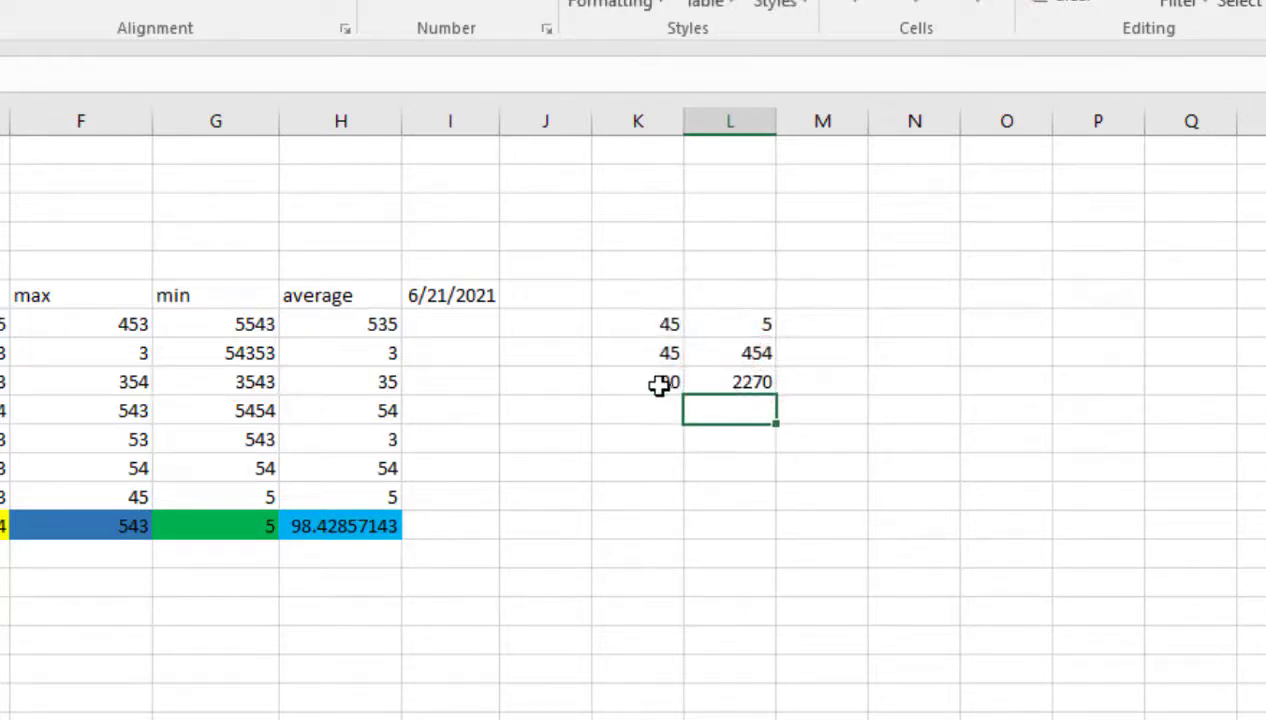
click(658, 386)
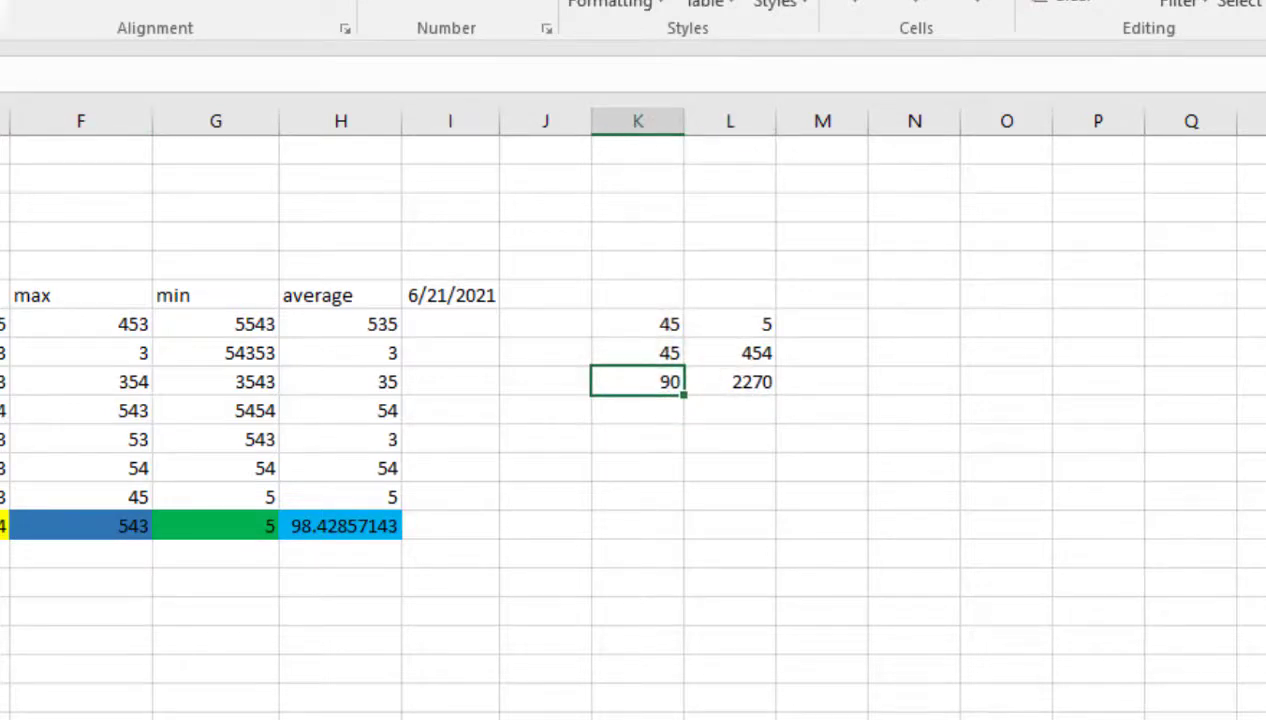
Step: Fill the sum 90 yellow and the product 2270 light green
click(8, 207)
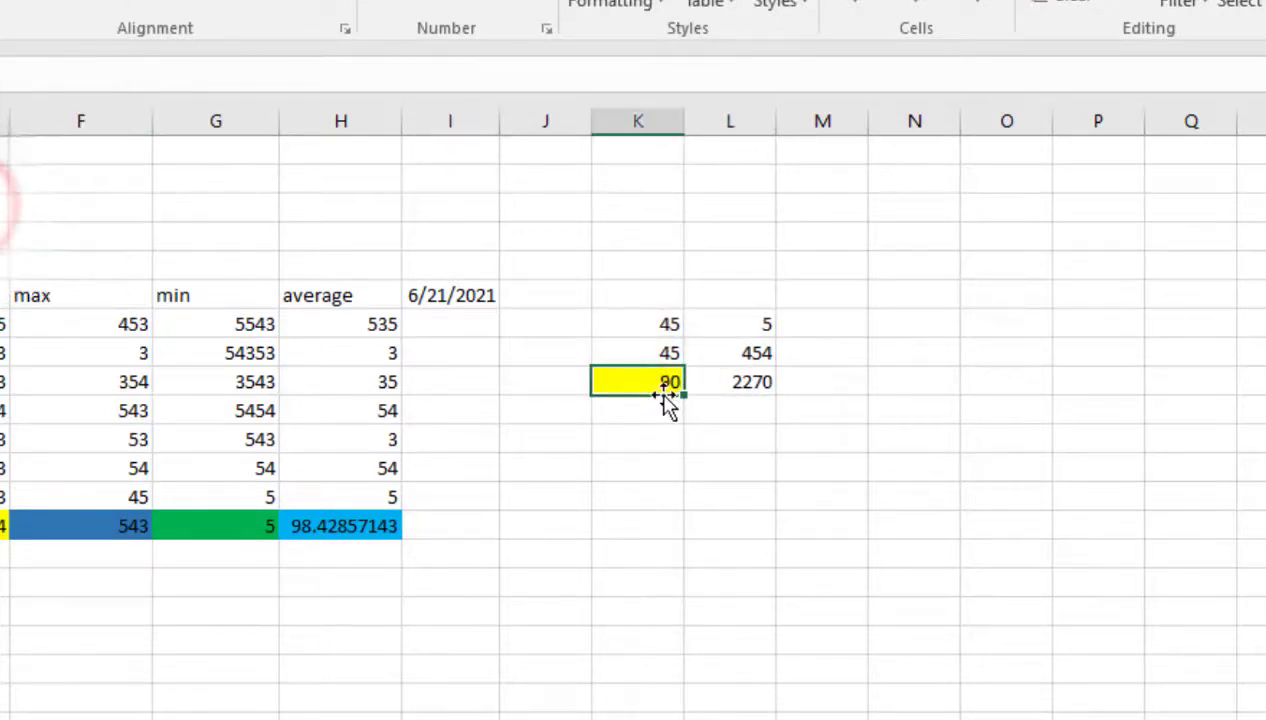
click(759, 390)
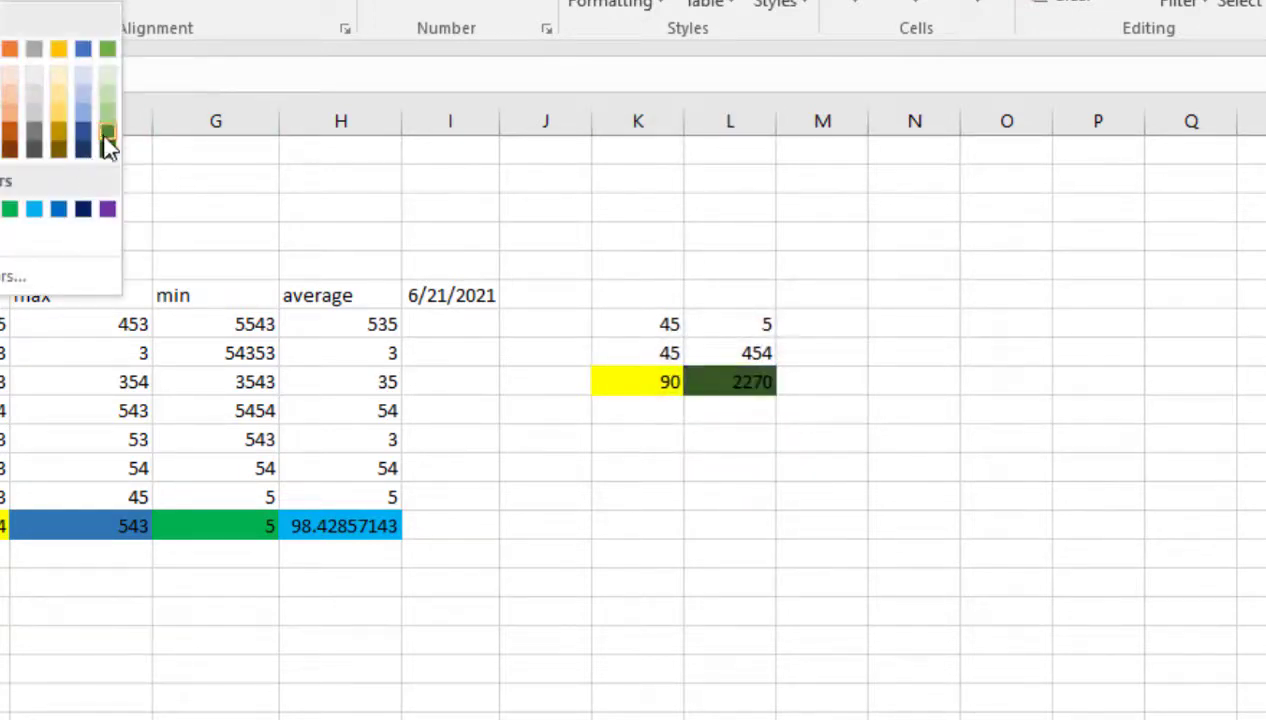
click(104, 120)
click(715, 432)
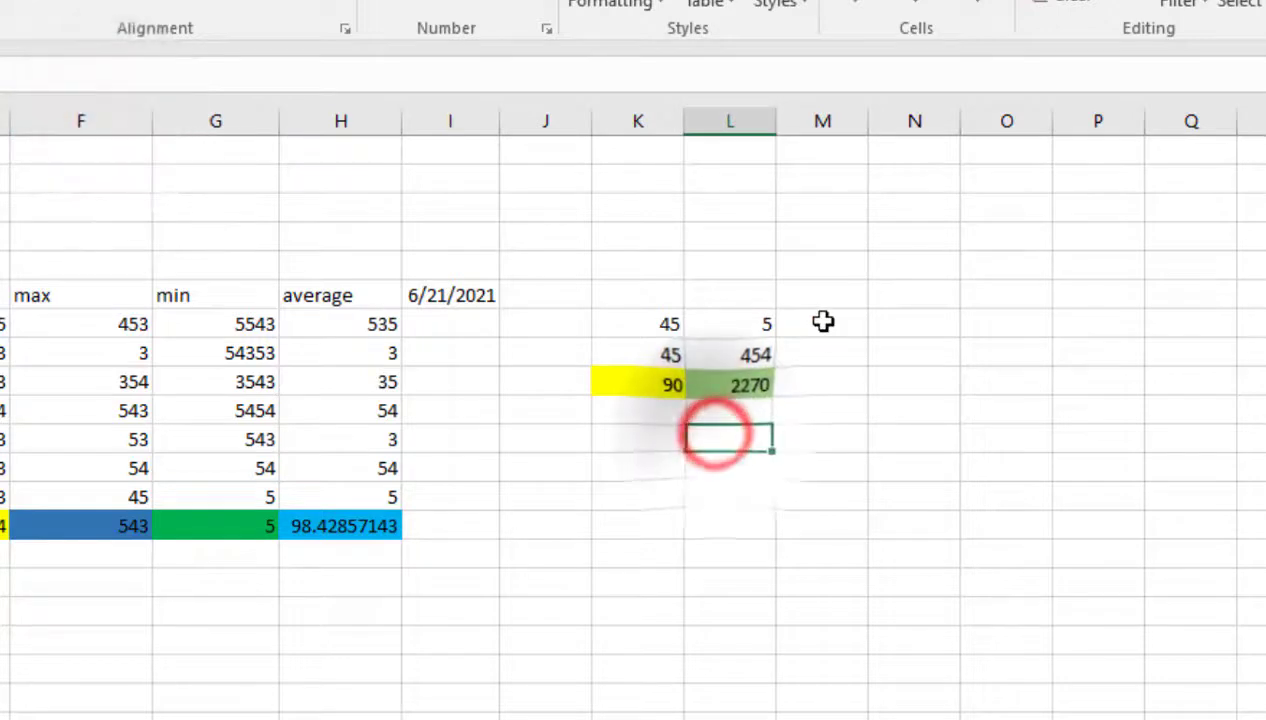
Step: Enter 100 in M7 and 50 in M8
click(820, 320)
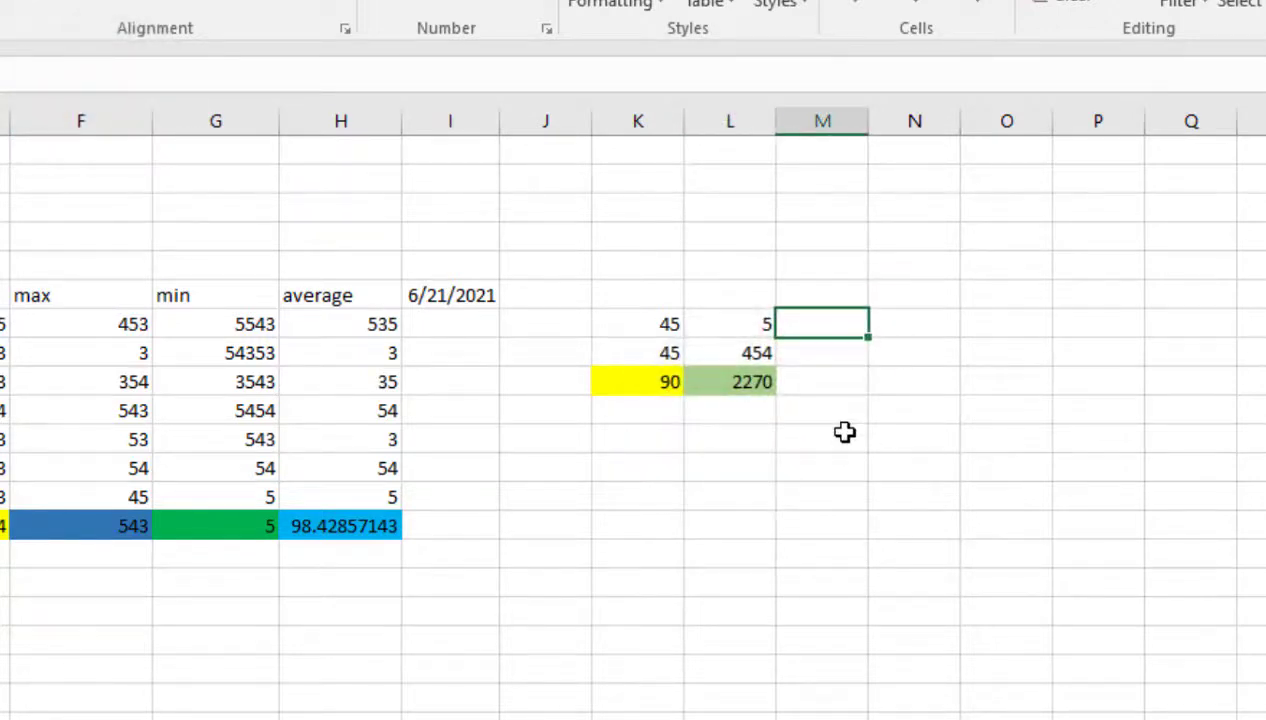
text(100)
click(815, 352)
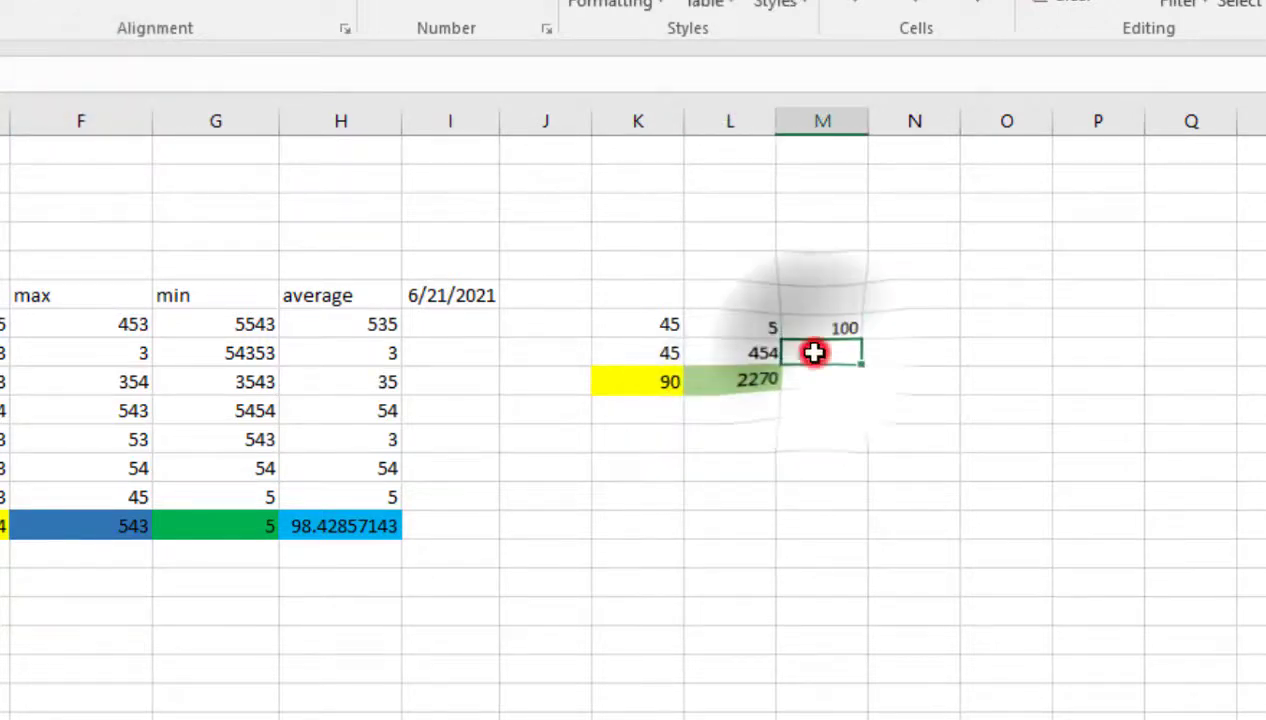
text(50)
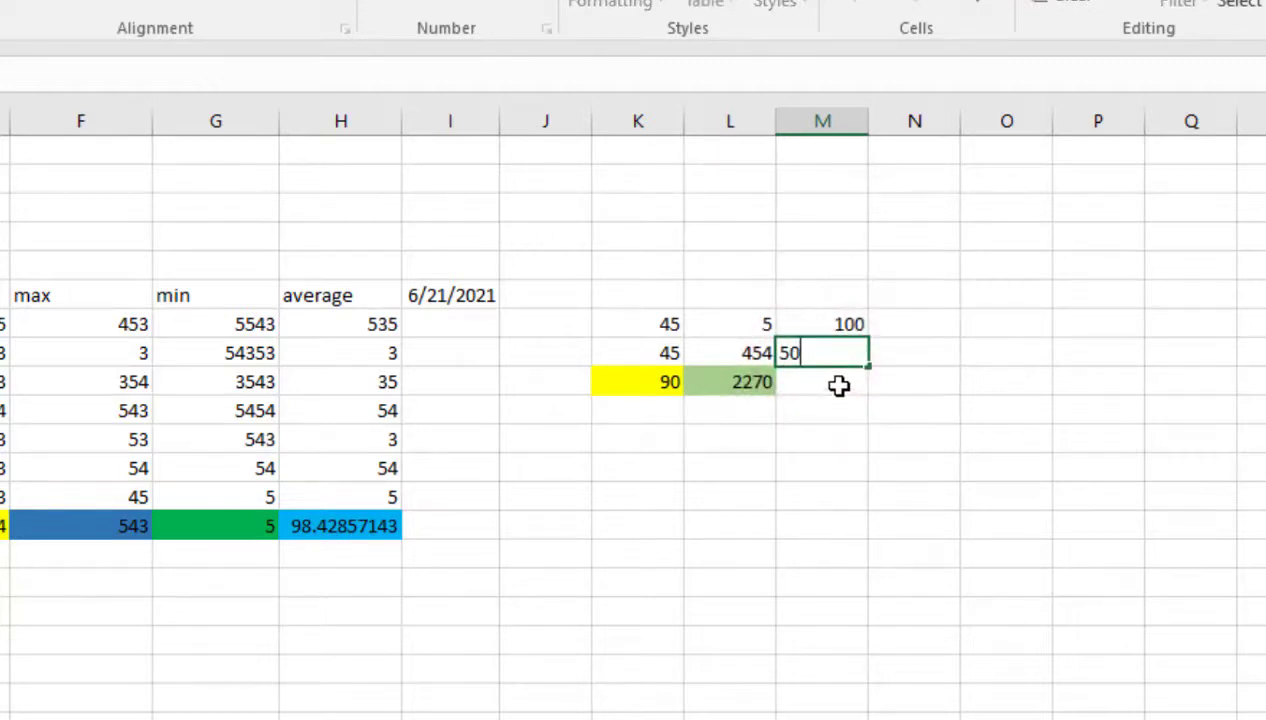
Step: Enter =M7-M8 in M9 to get 50 and fill it orange
click(838, 384)
text(=)
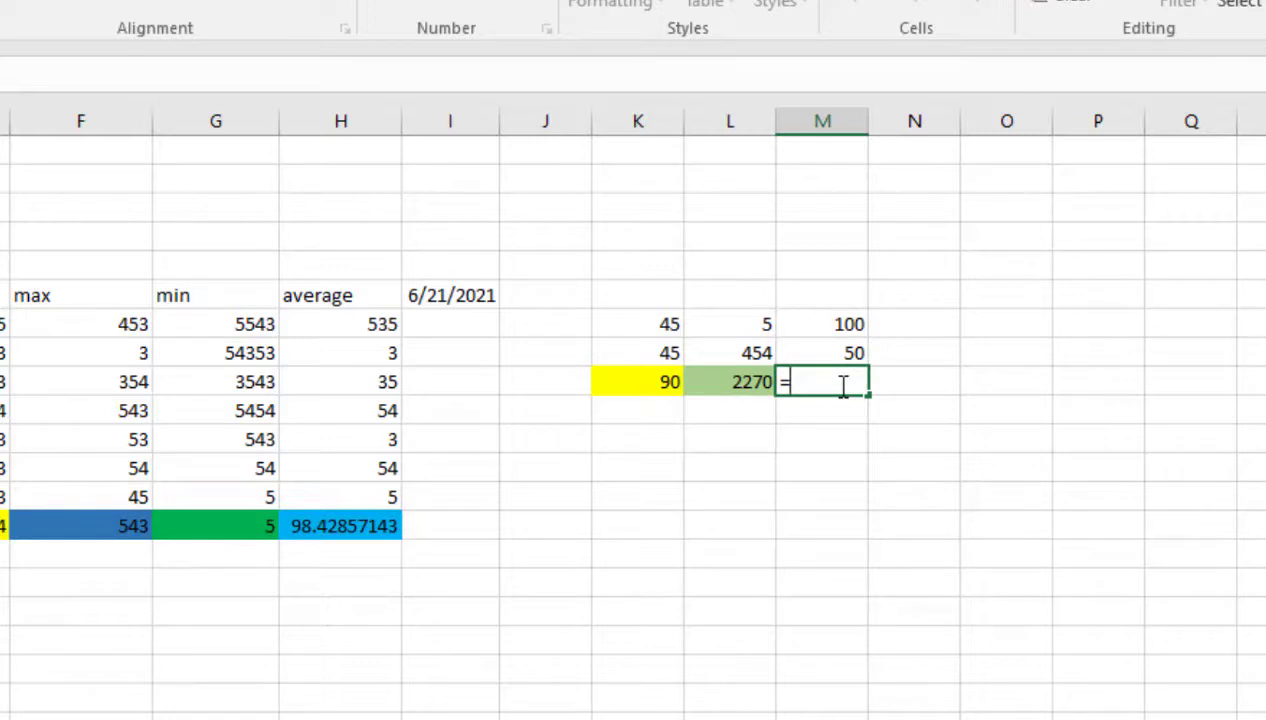
click(834, 323)
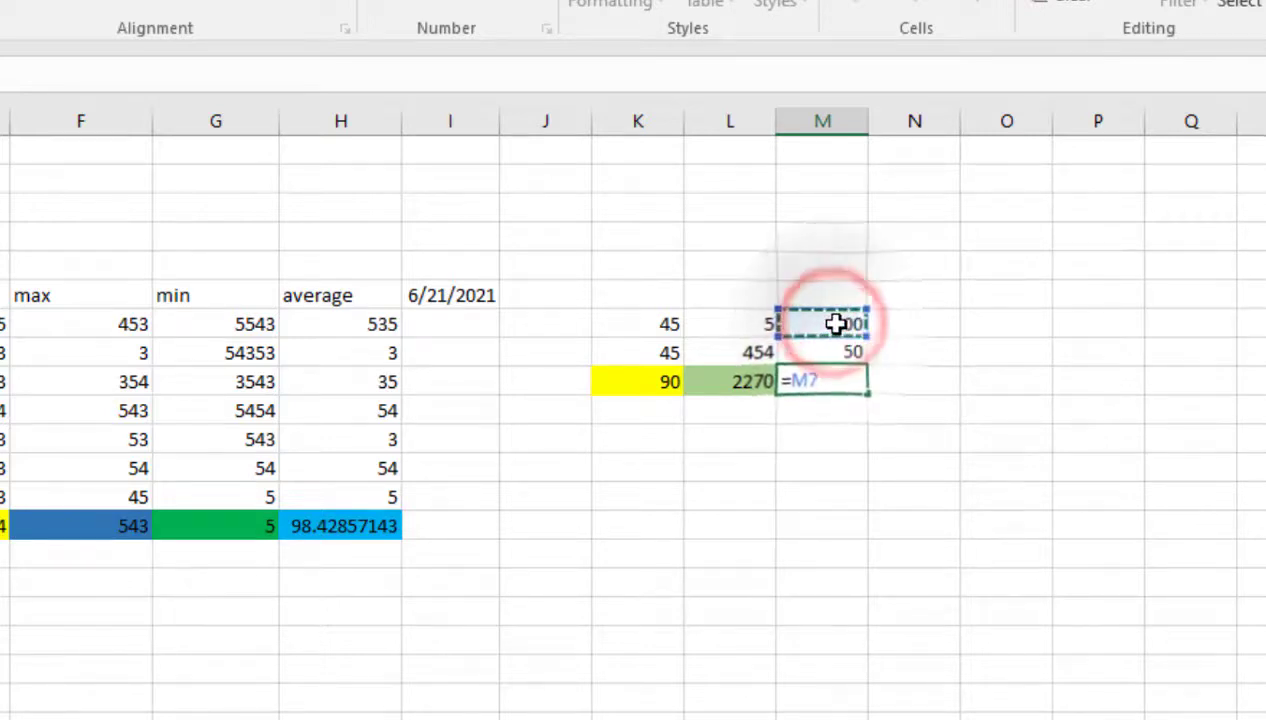
text(-)
click(848, 354)
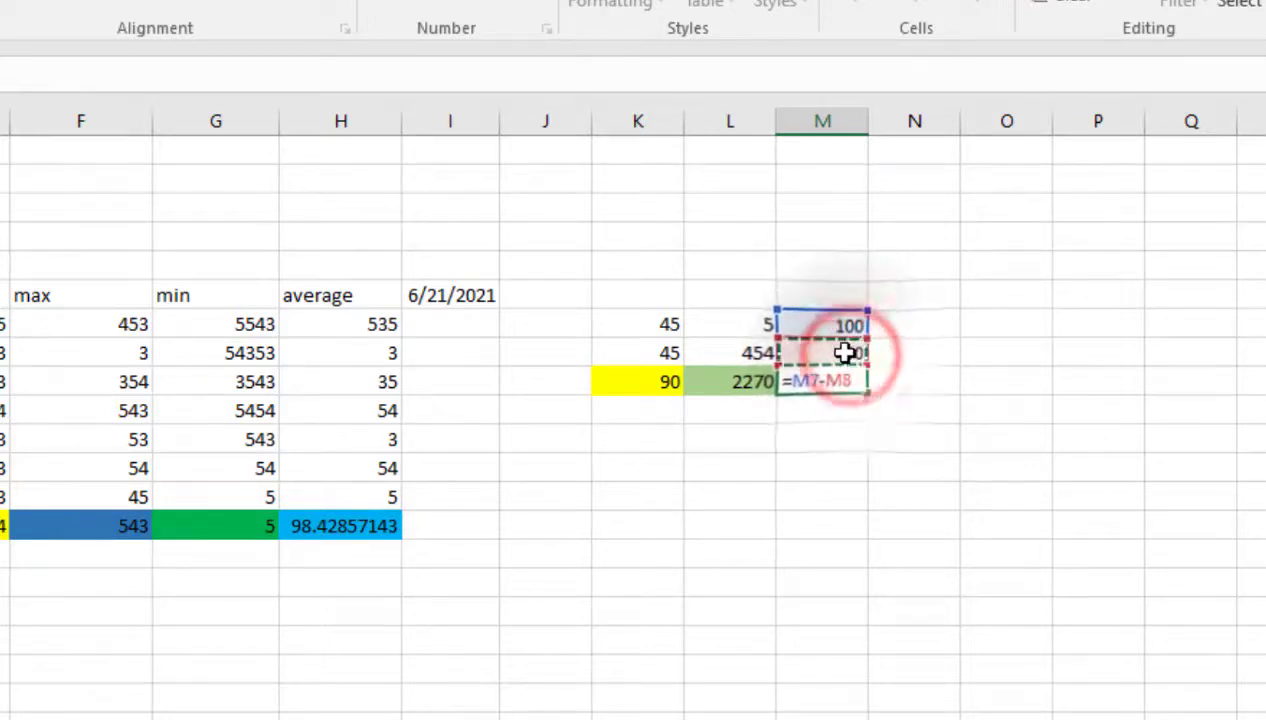
key(Return)
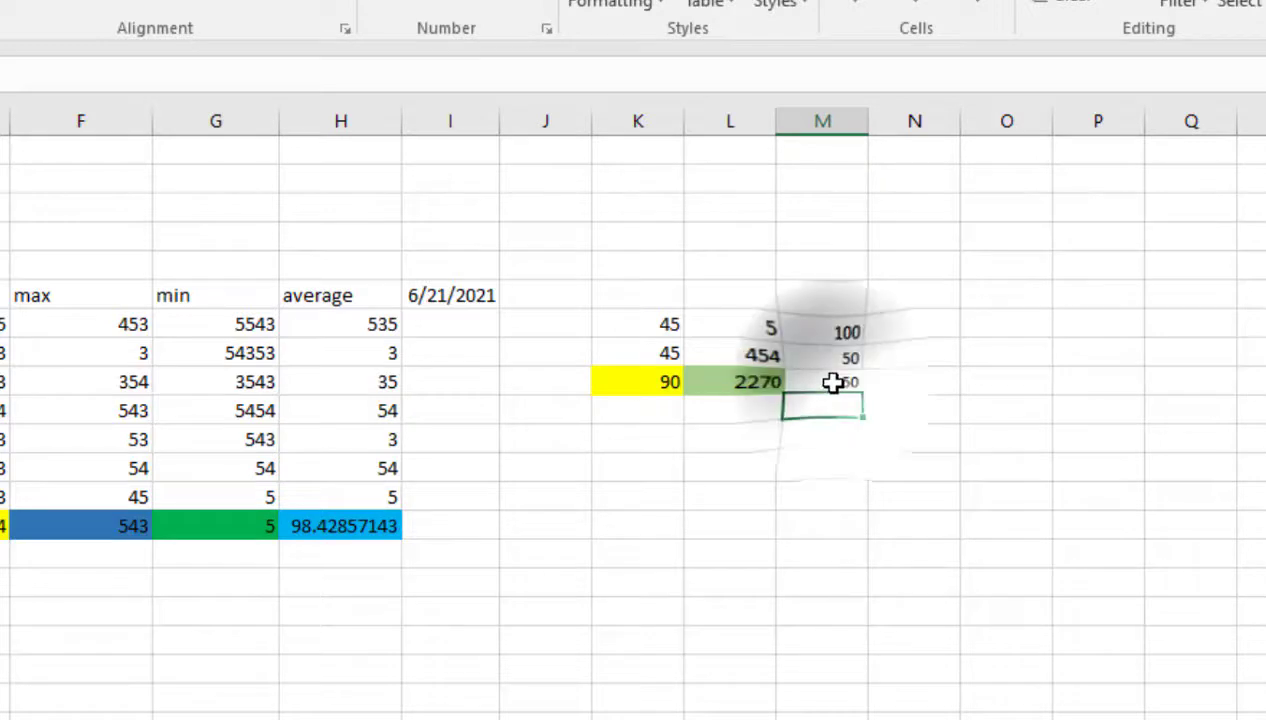
click(833, 383)
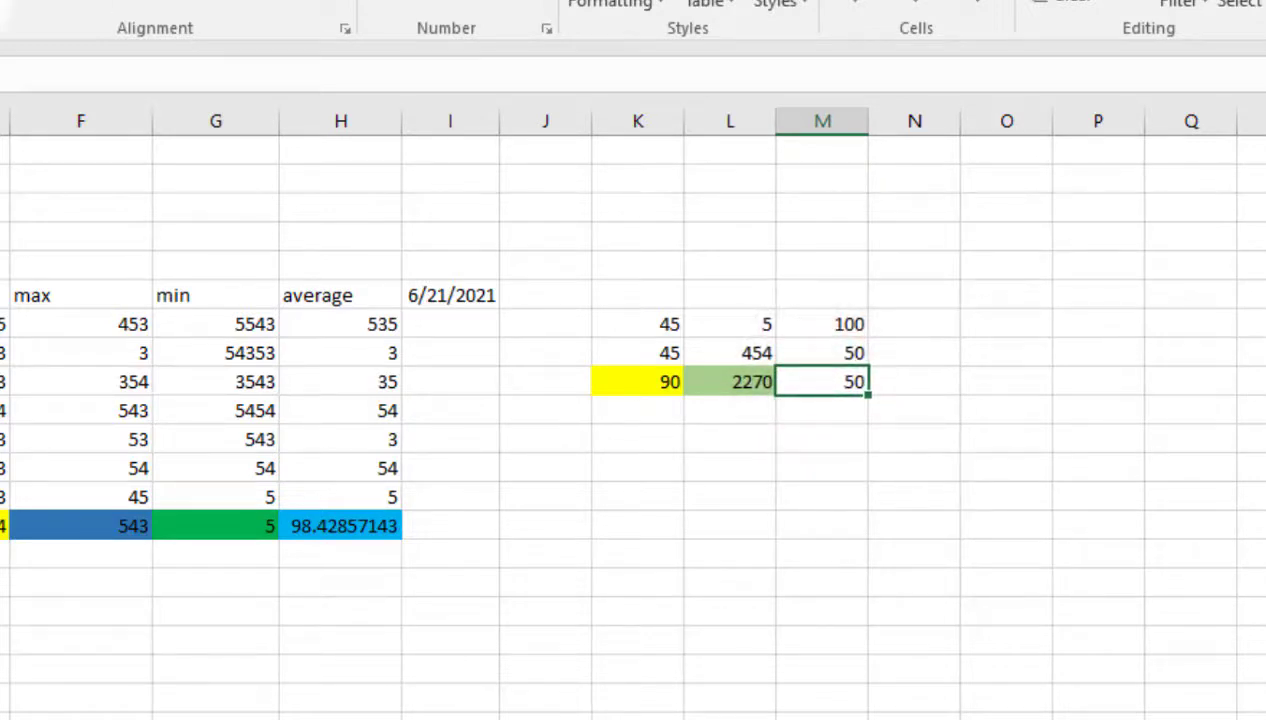
click(8, 142)
Step: Enter 45 in N7 and 4 in N8
click(927, 321)
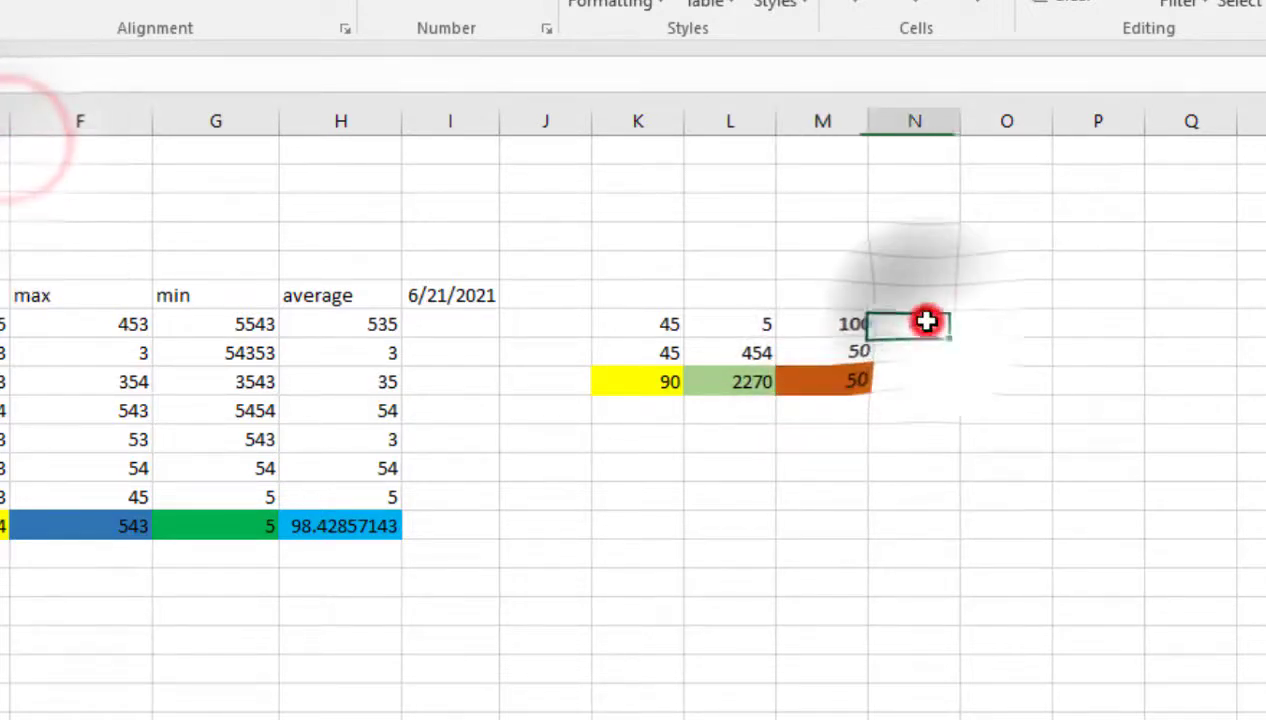
text(45)
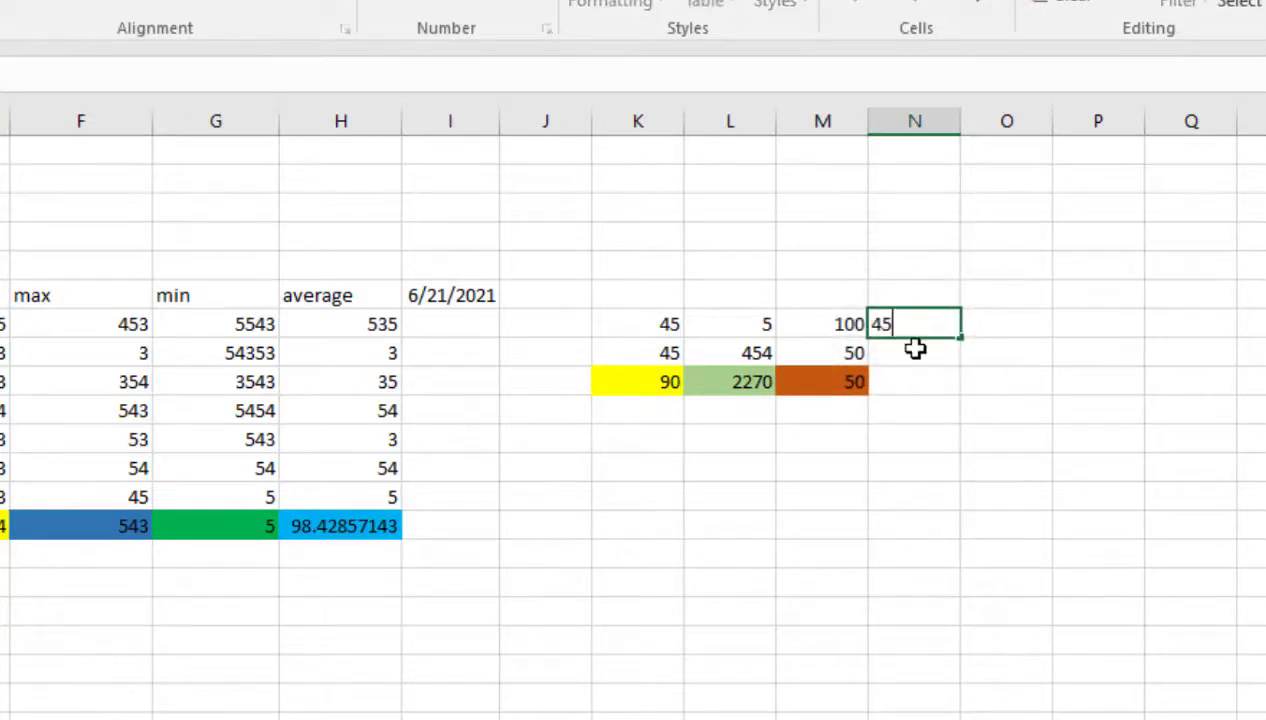
click(916, 350)
text(4)
Step: Enter =N7/N8 in N9 to show the quotient, 11.25
click(932, 389)
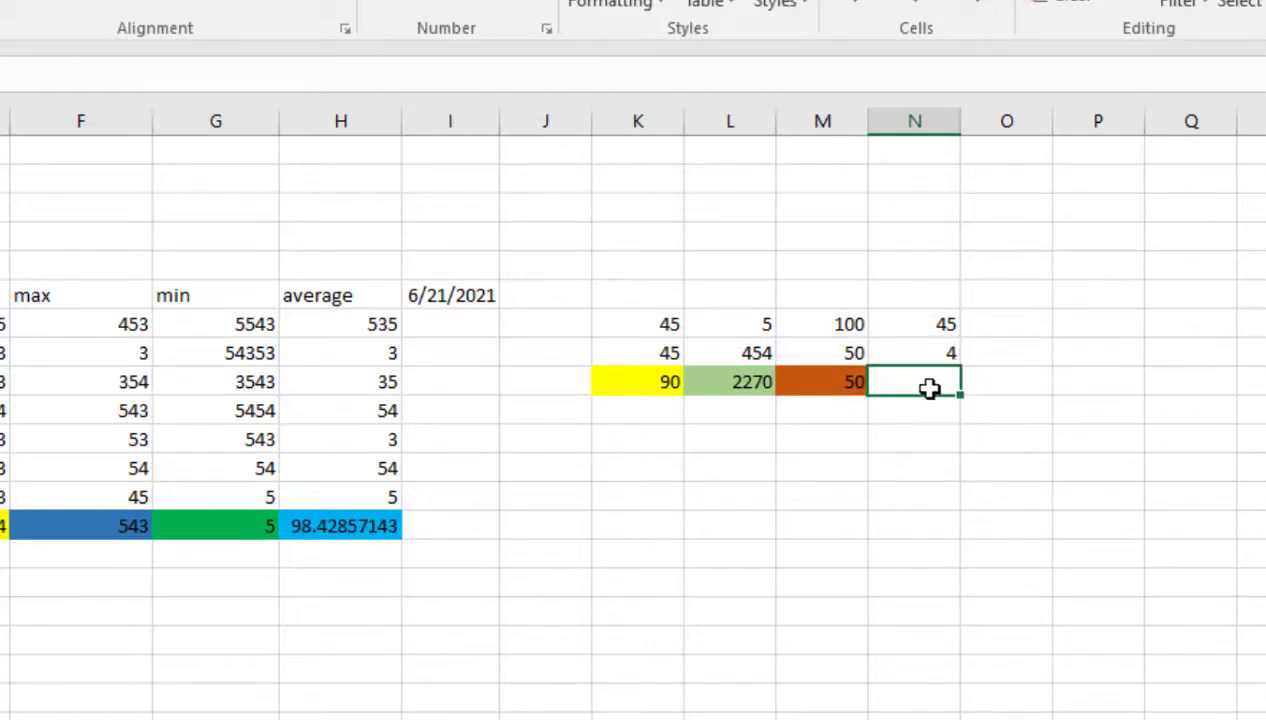
text(=)
click(932, 326)
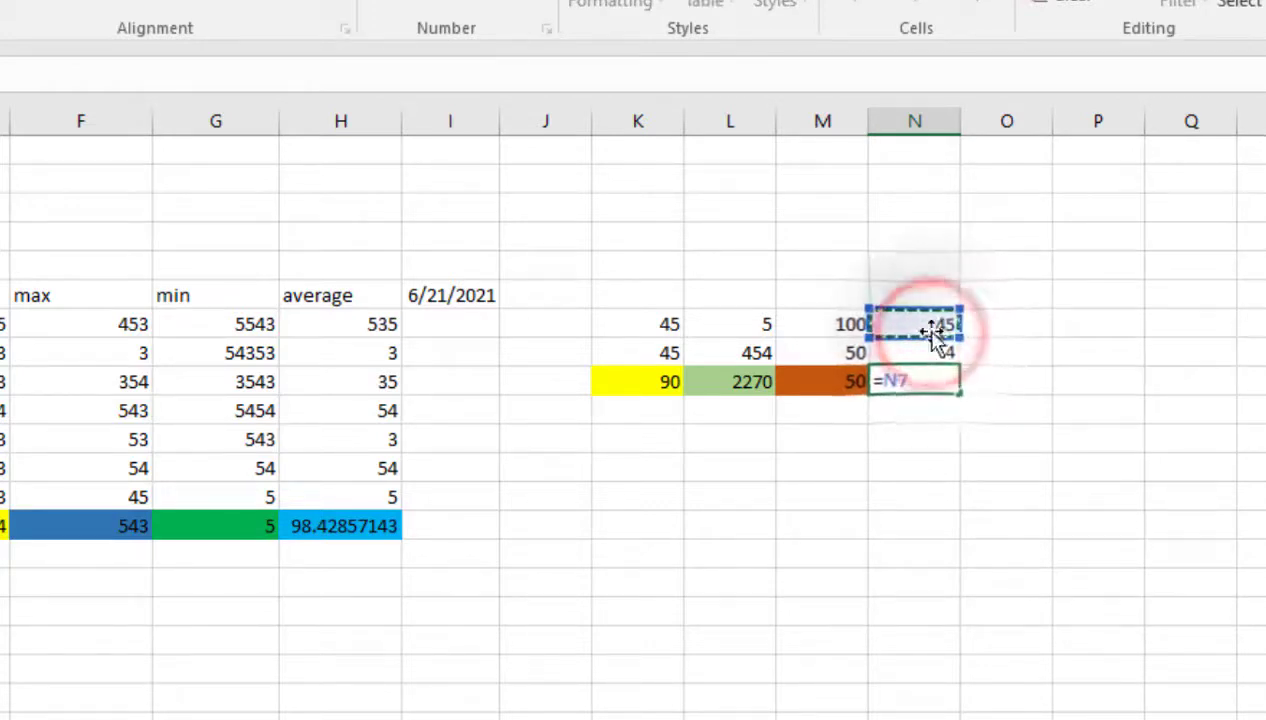
text(/)
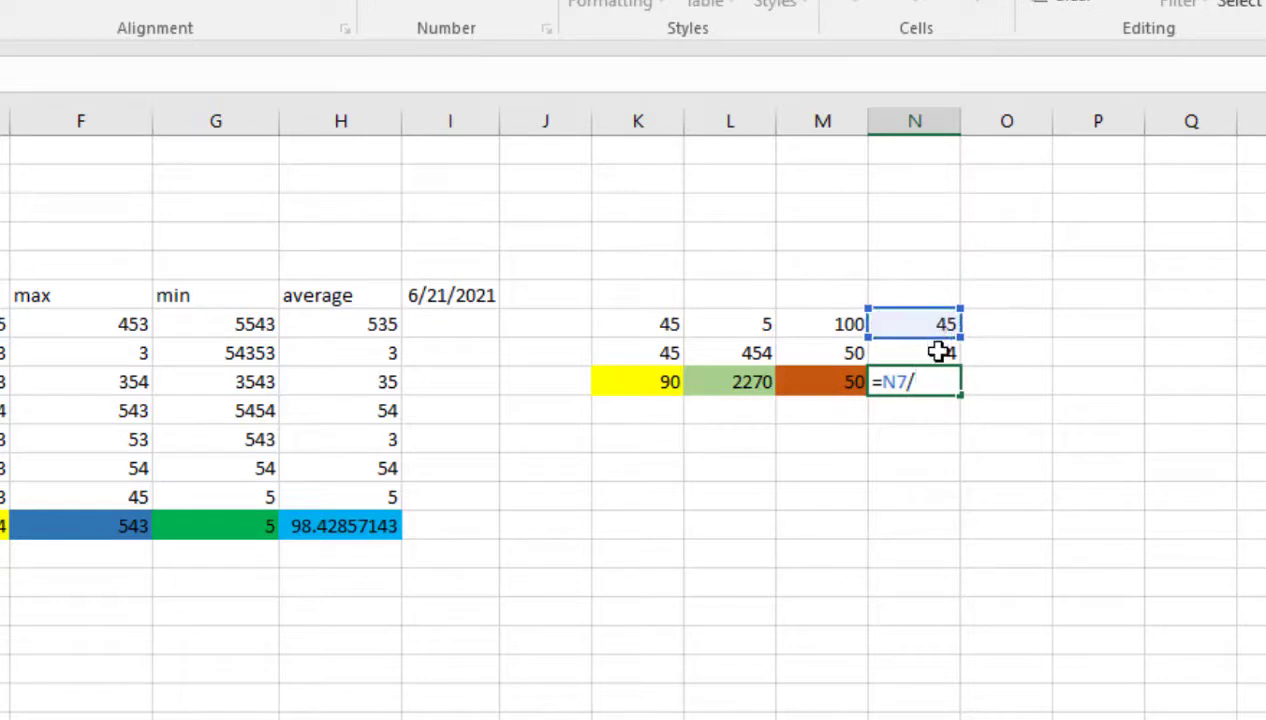
click(931, 358)
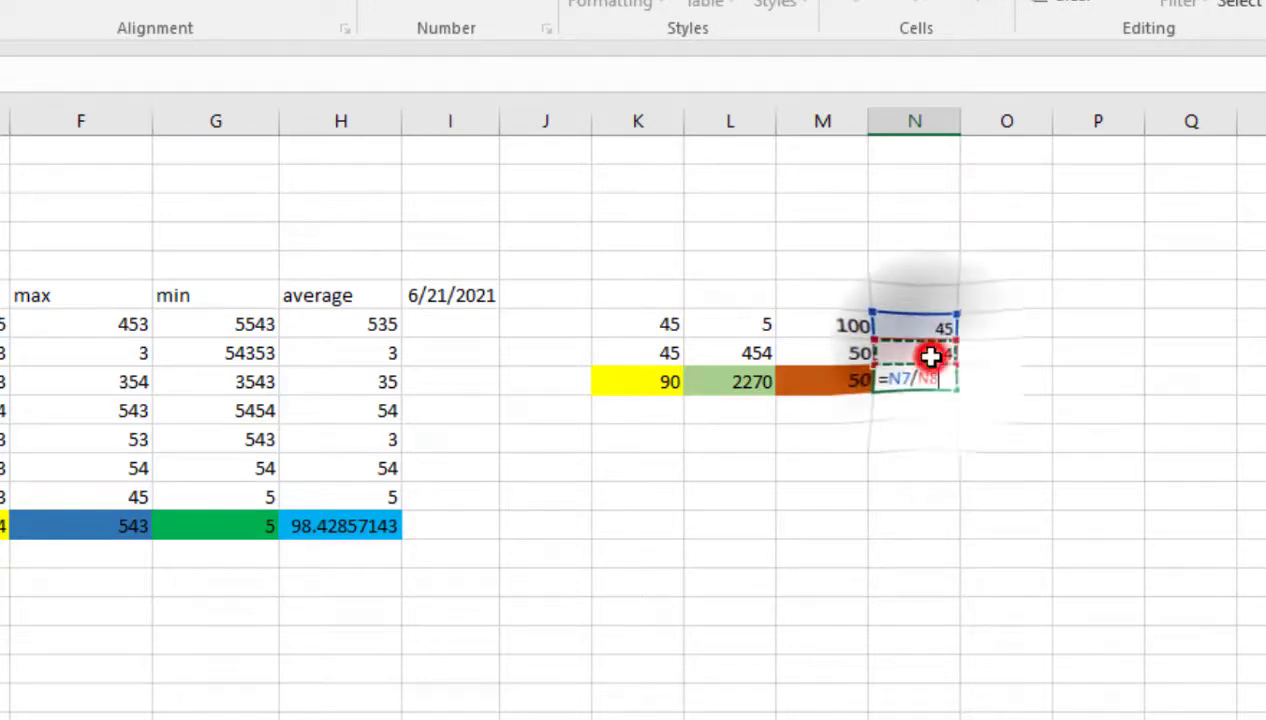
key(Return)
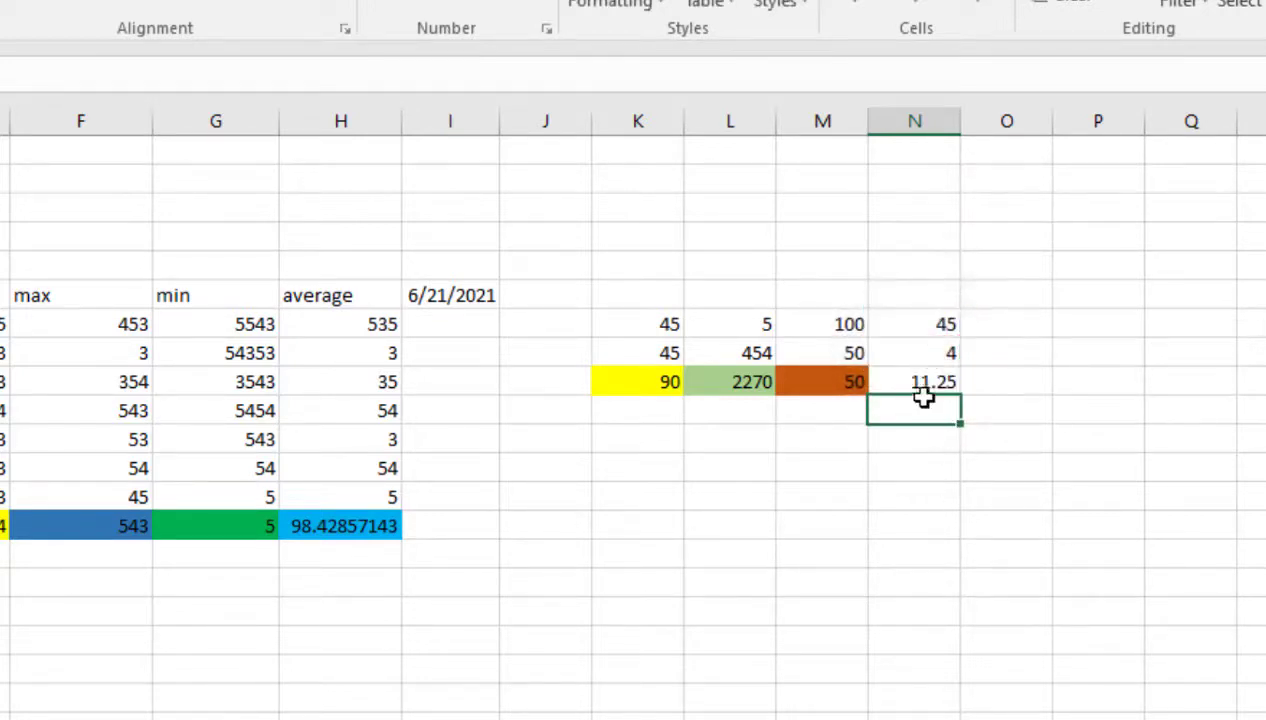
Step: Fill the division result 11.25 light green
click(923, 387)
click(10, 3)
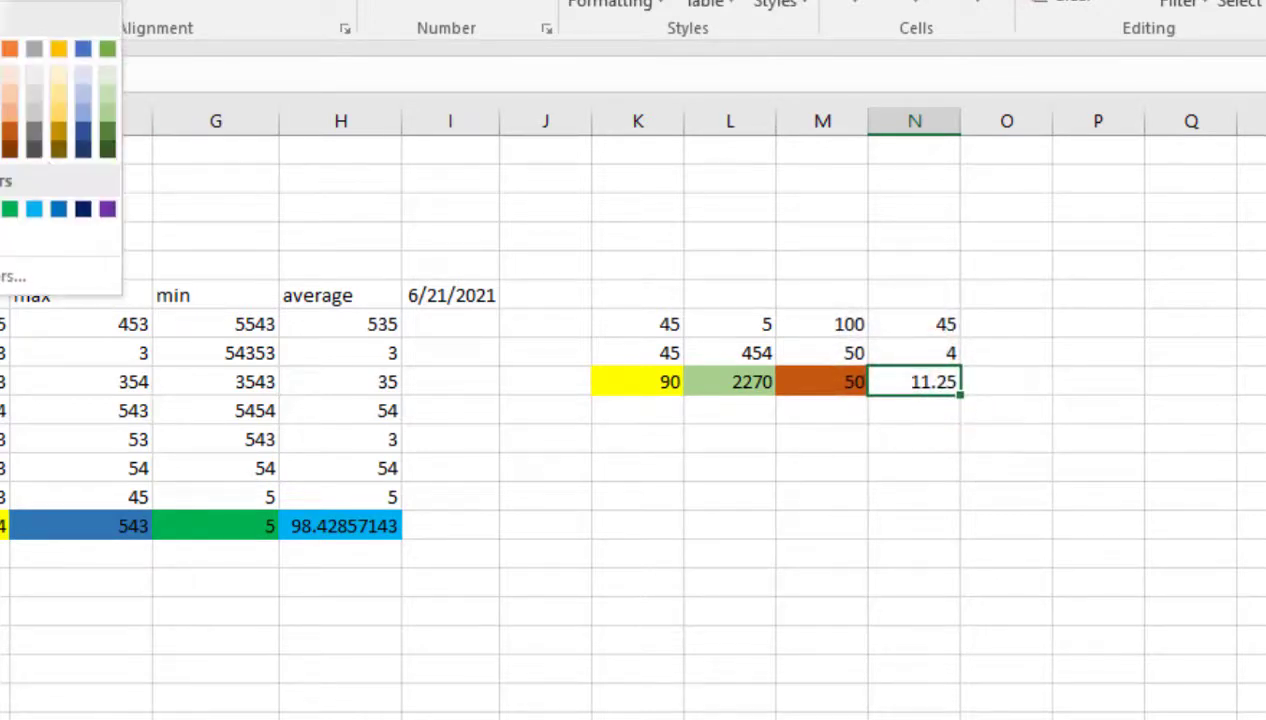
click(107, 118)
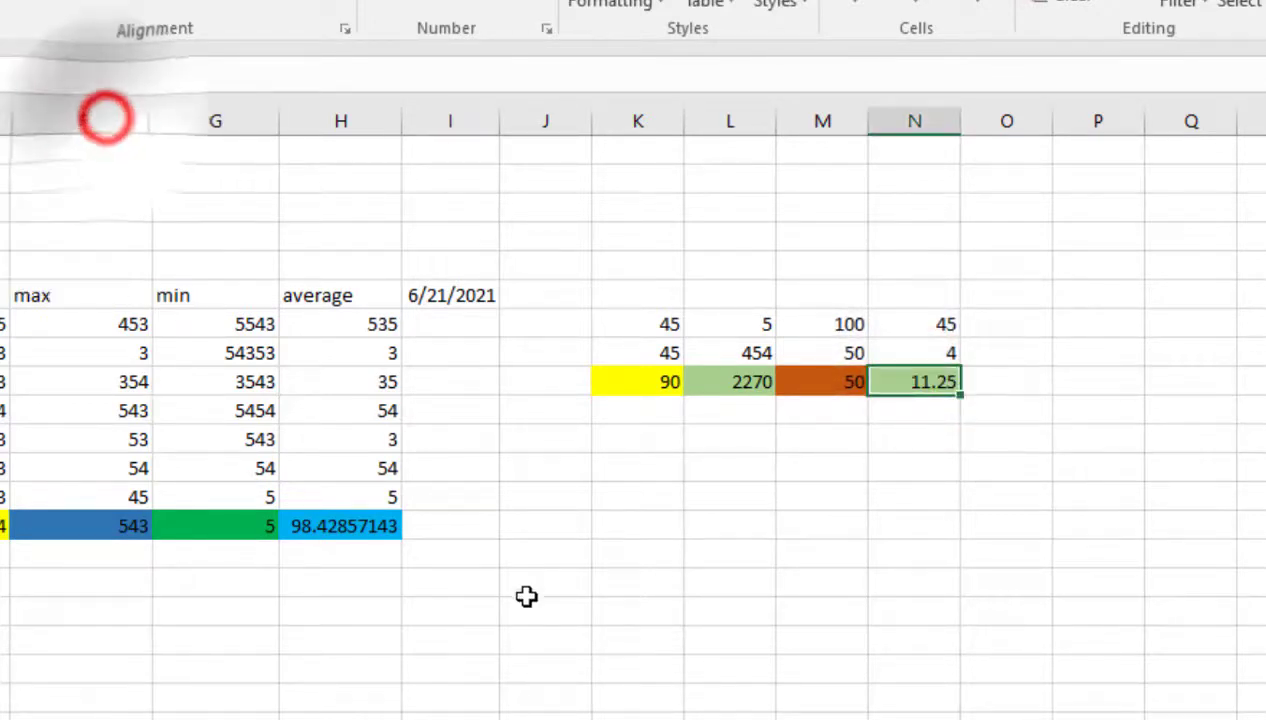
click(562, 577)
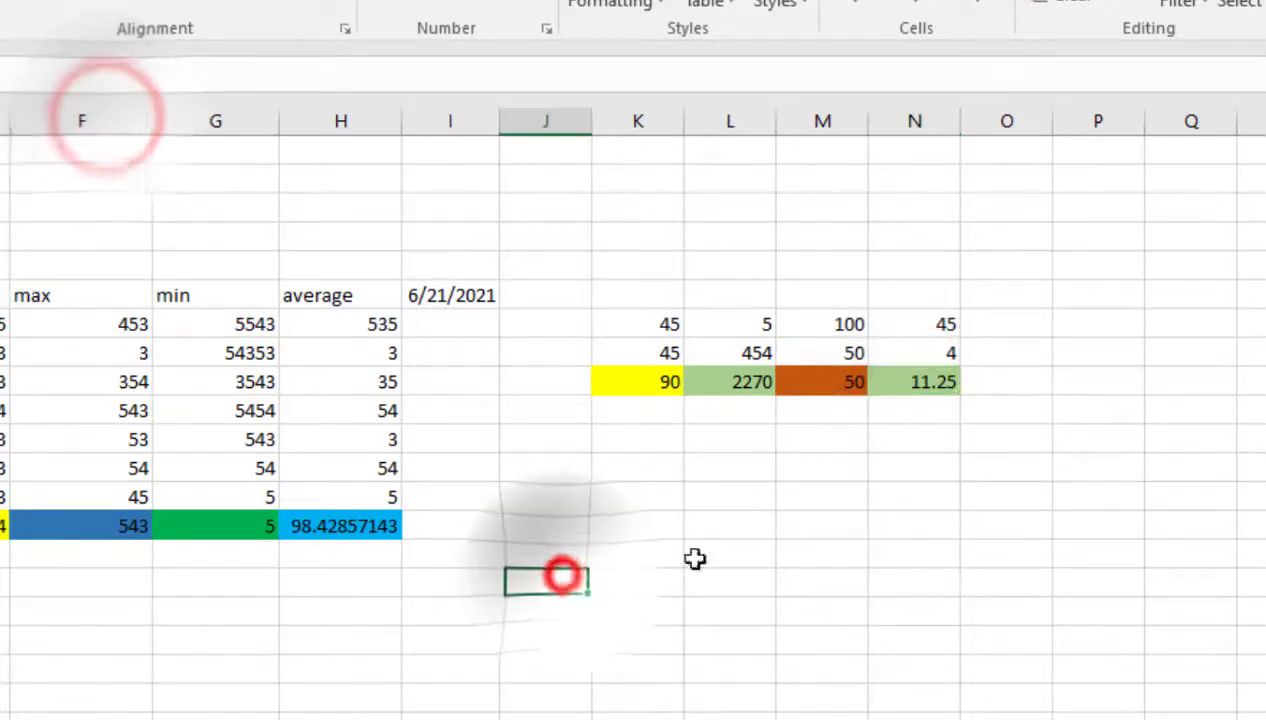
click(1025, 410)
drag(948, 400, 641, 306)
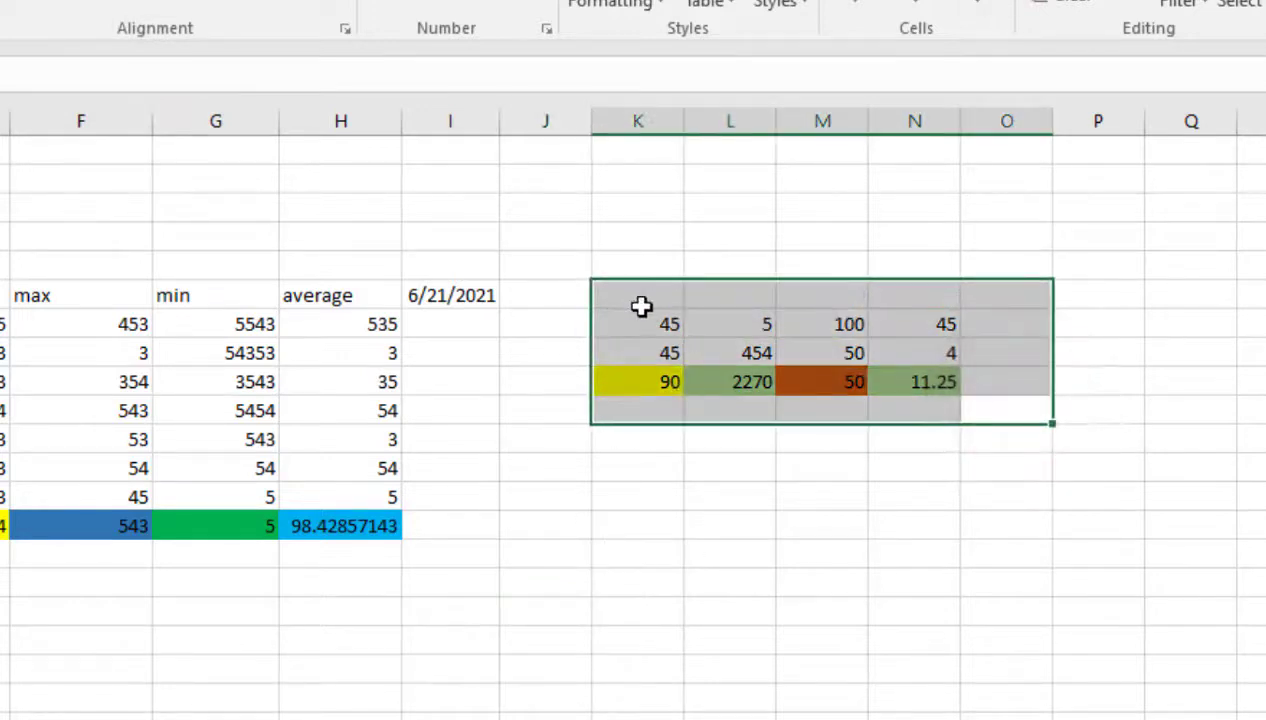
drag(641, 306, 567, 300)
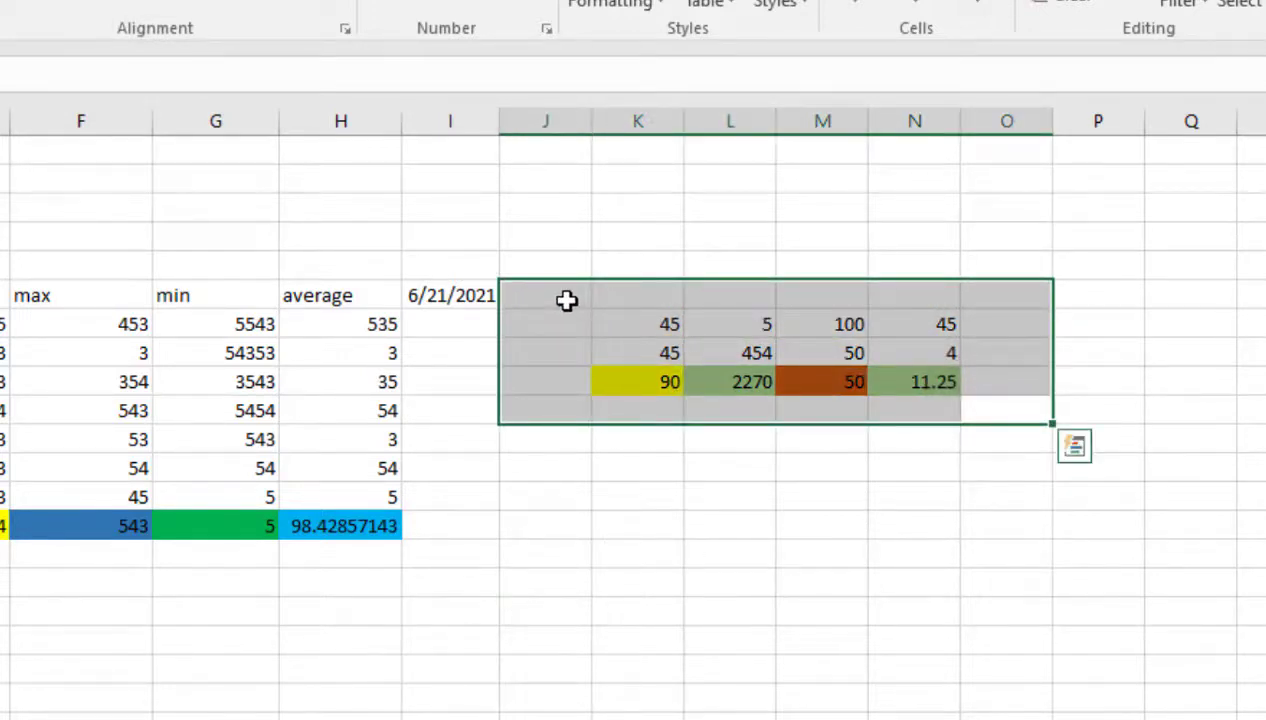
click(461, 608)
mouse_move(357, 578)
mouse_down()
mouse_move(5, 385)
mouse_move(5, 262)
mouse_up()
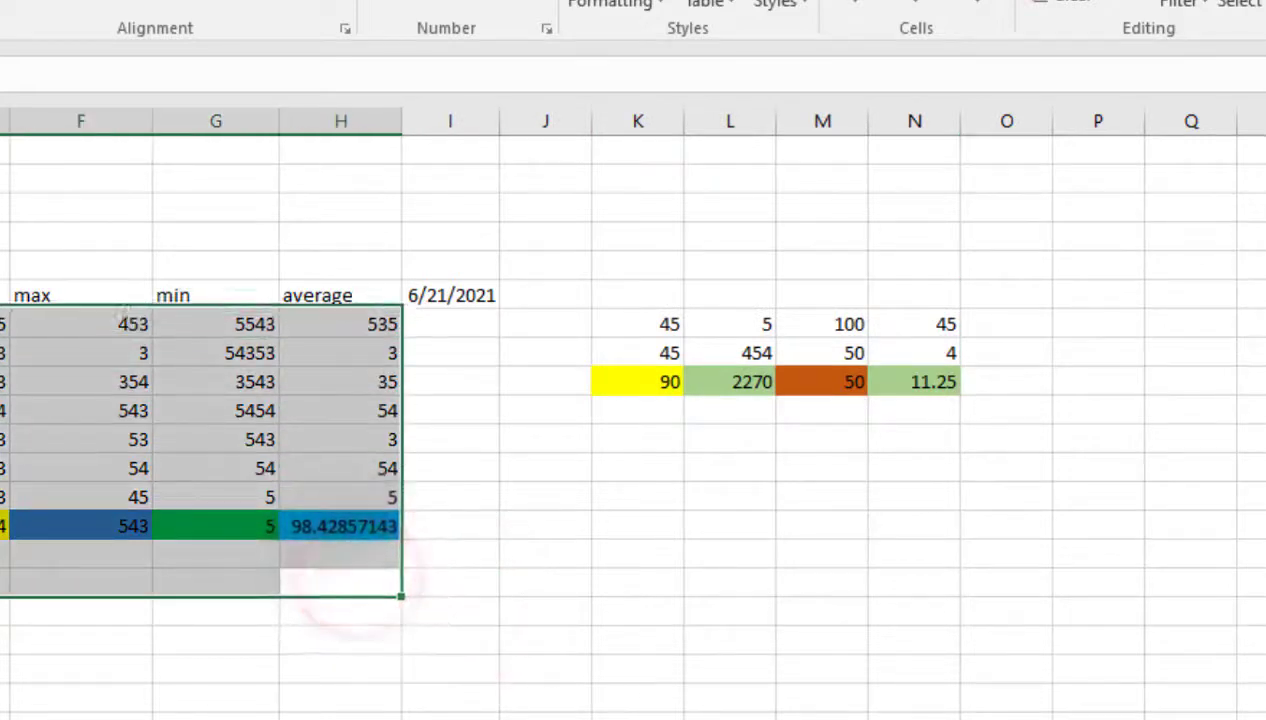
click(200, 690)
click(418, 288)
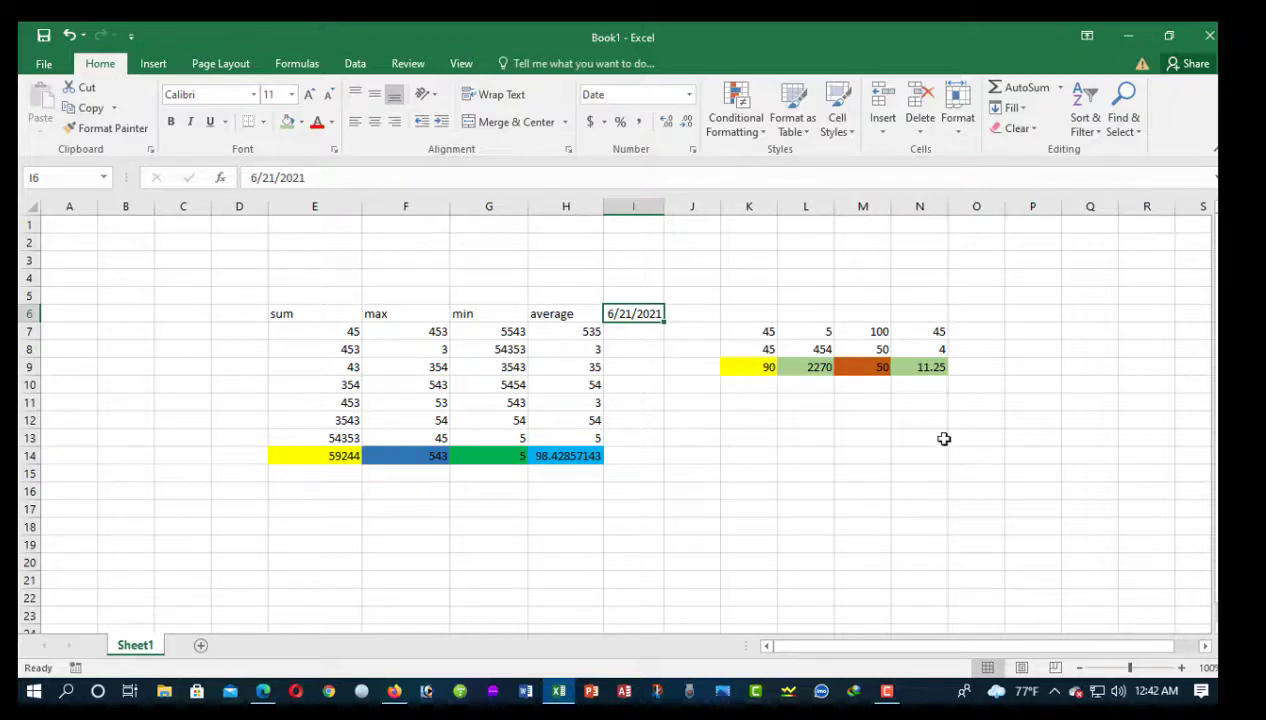
click(889, 692)
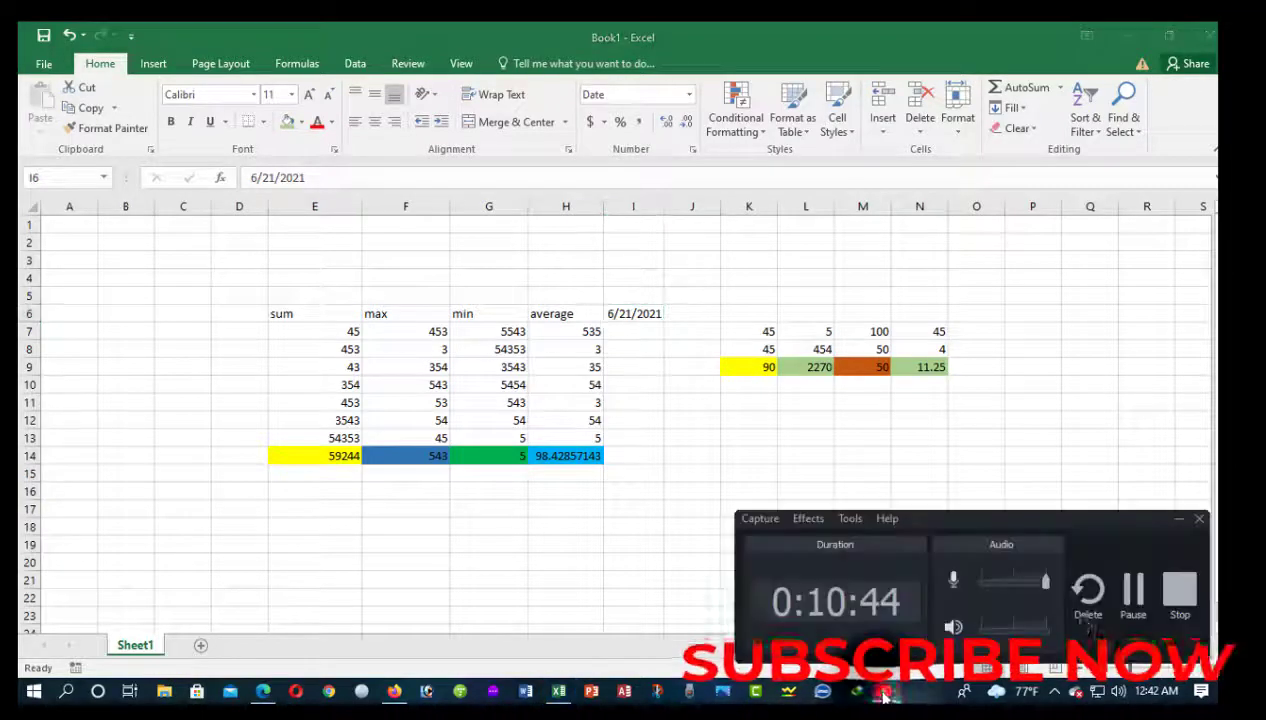